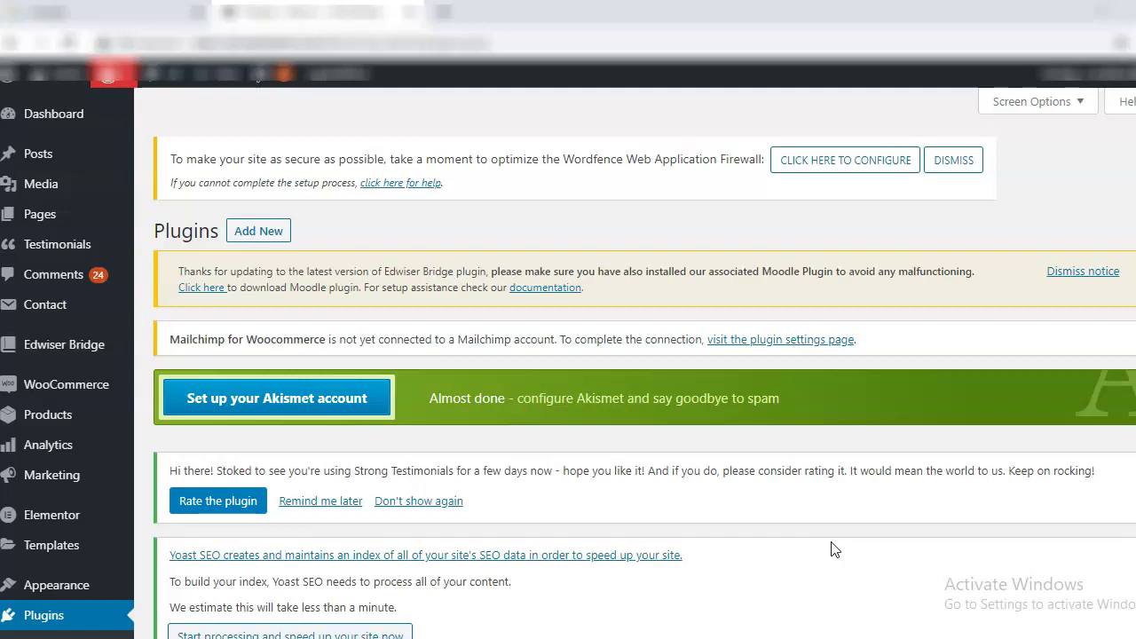
# - Open the settings of the Akismet Anti-Spam plugin from the installed plugins list
pyautogui.scroll(-5, 568, 363)
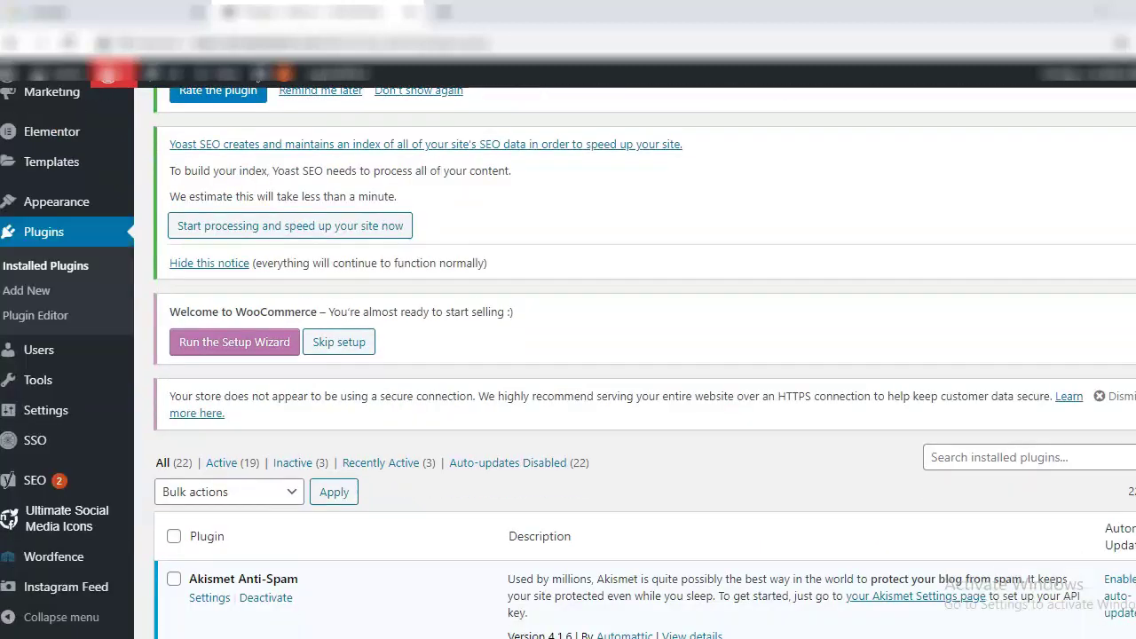
pyautogui.scroll(-1, 645, 362)
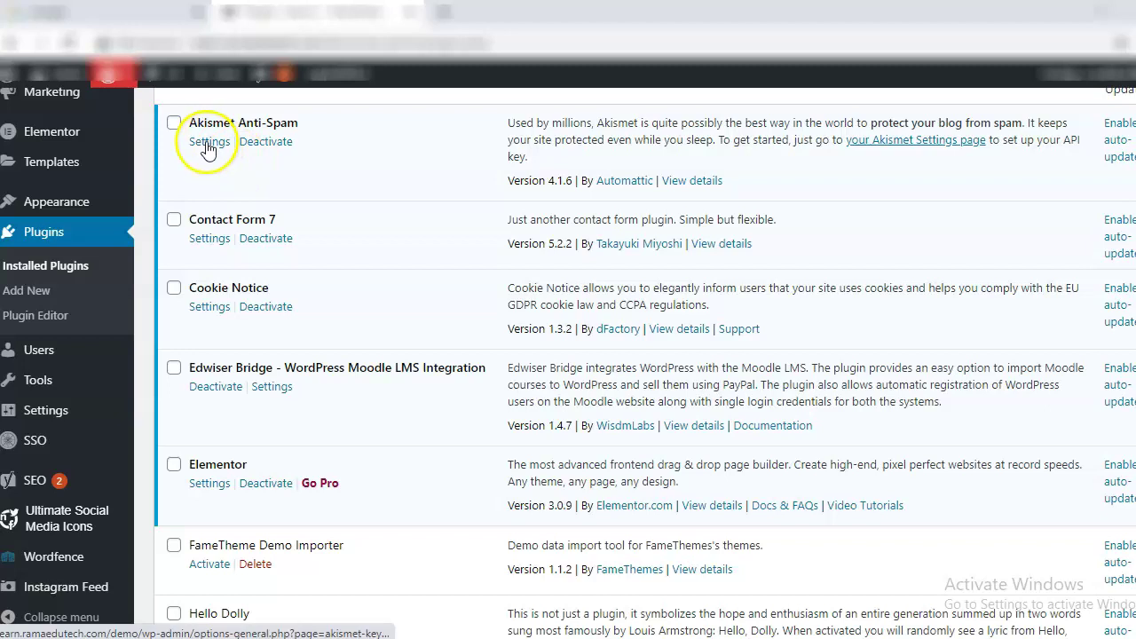
pyautogui.click(444, 13)
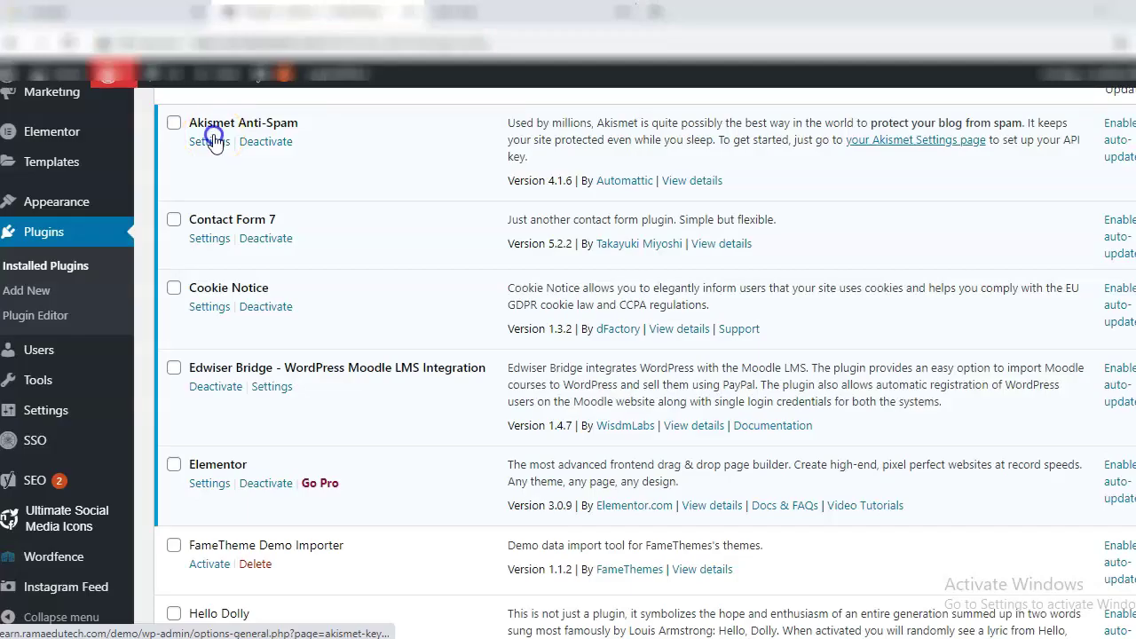
pyautogui.click(214, 142)
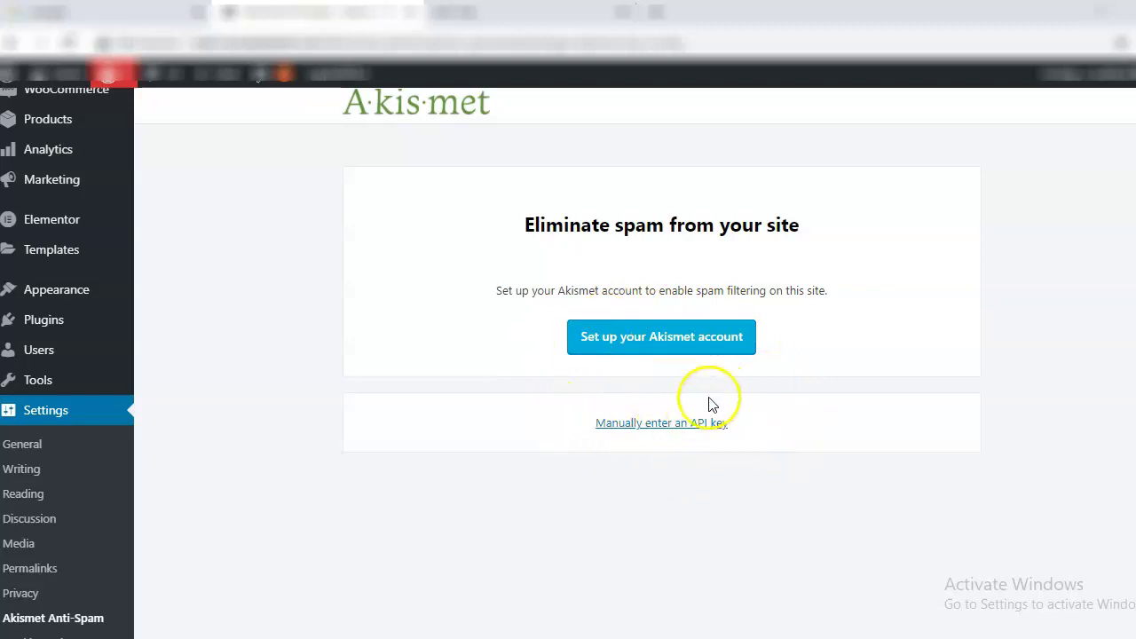
# - Start the Akismet account setup and choose the Personal plan on the Akismet website
pyautogui.click(635, 342)
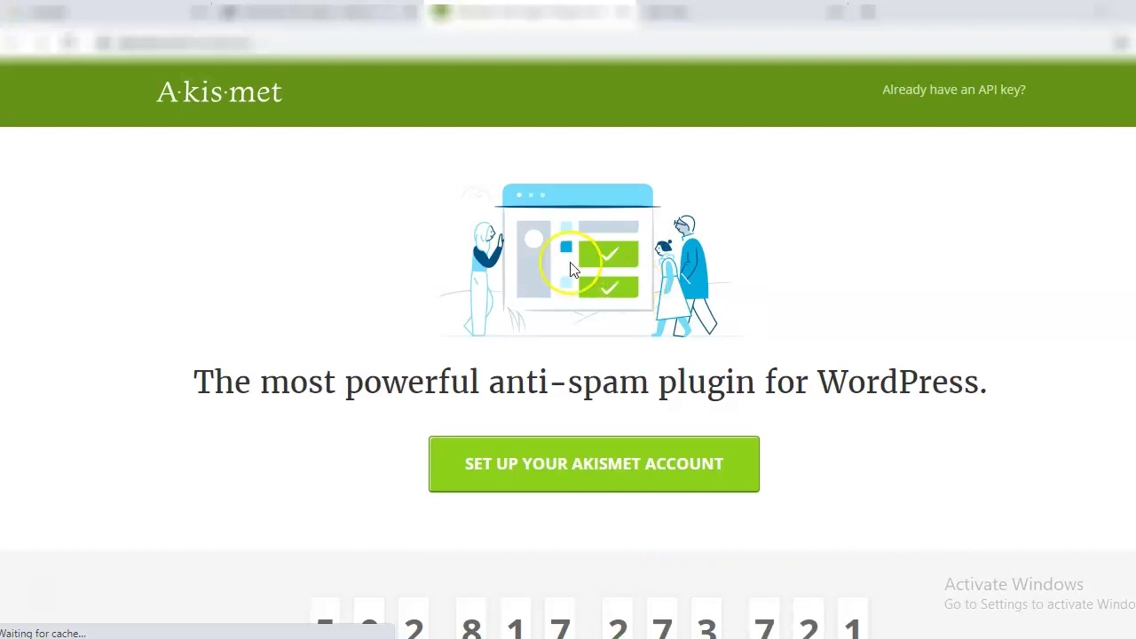
pyautogui.click(463, 298)
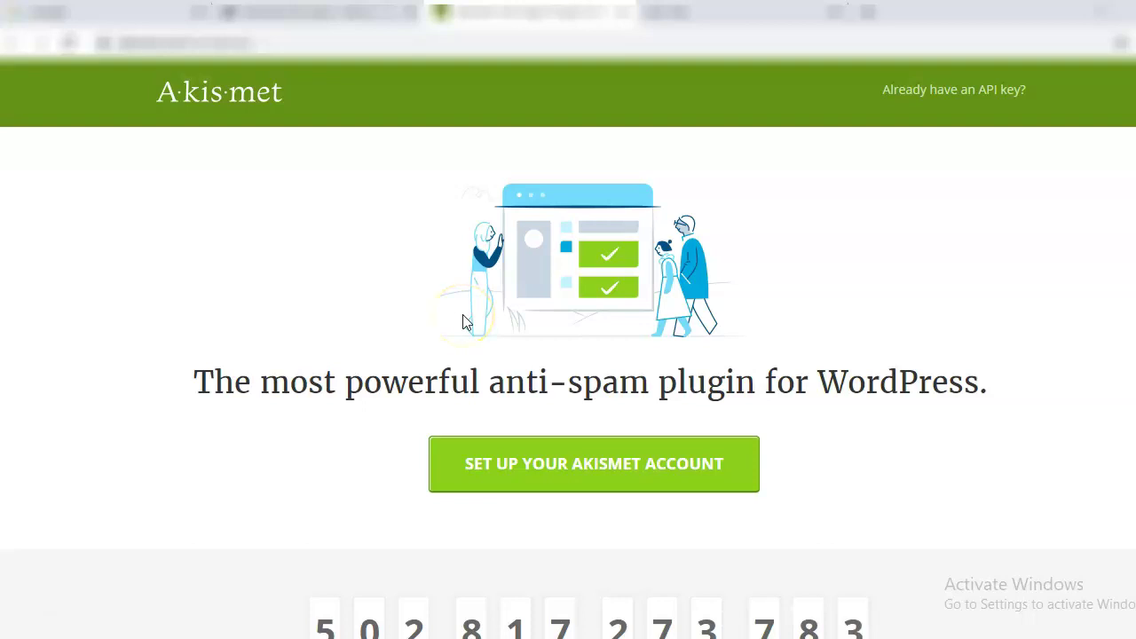
pyautogui.click(559, 473)
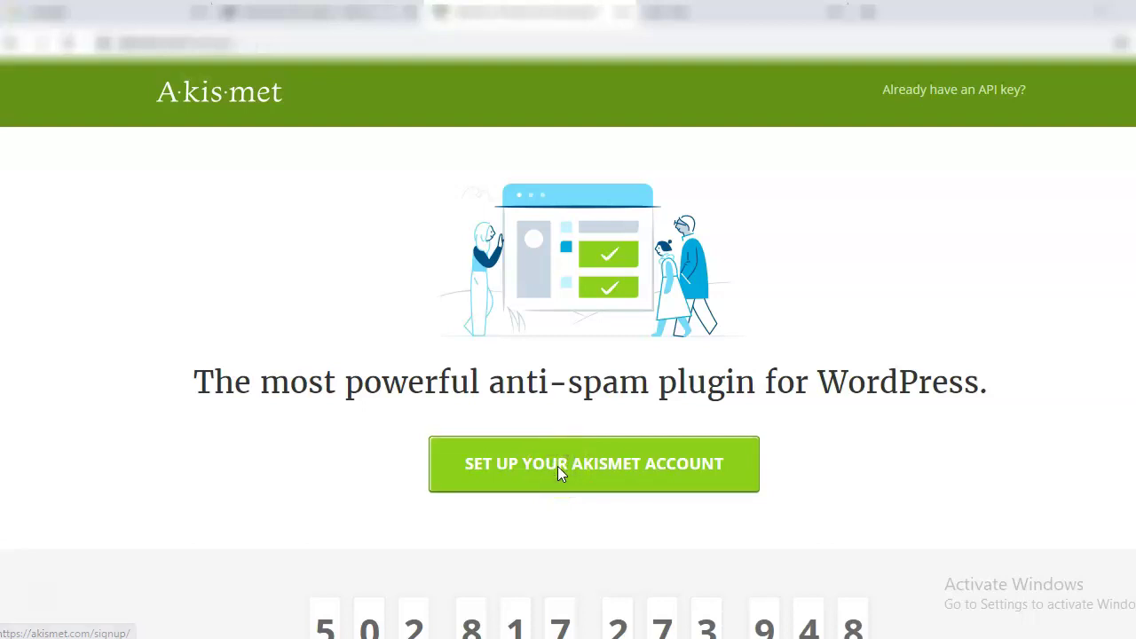
pyautogui.scroll(-3, 559, 477)
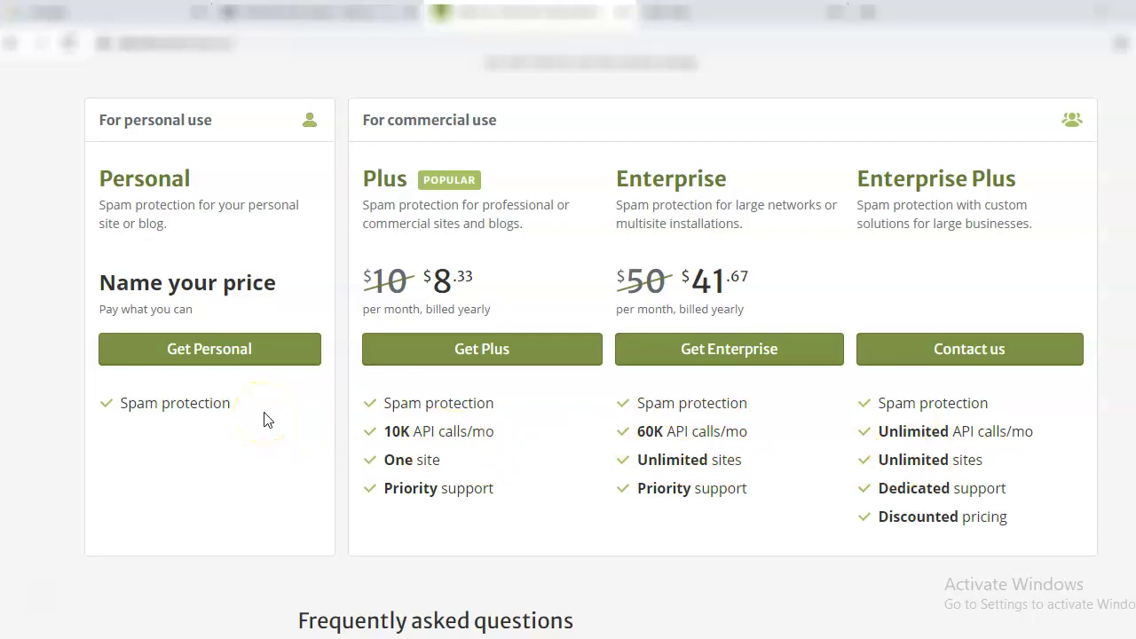
pyautogui.click(244, 350)
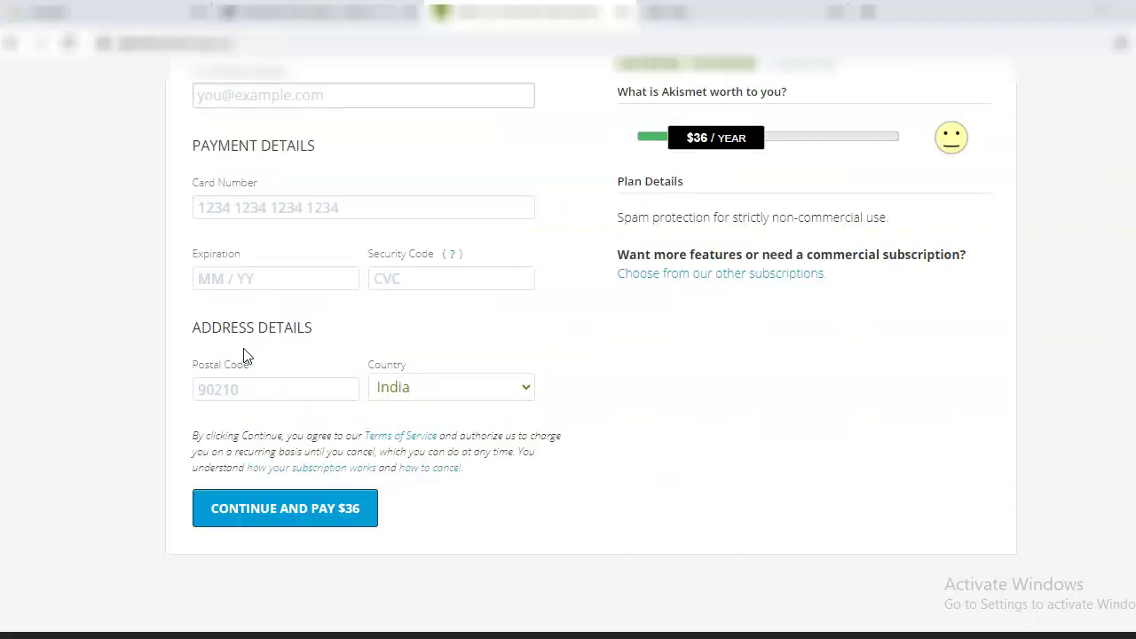
# - Set the Akismet Personal plan's price to $0 per year and try to continue with the personal subscription
pyautogui.scroll(1, 552, 386)
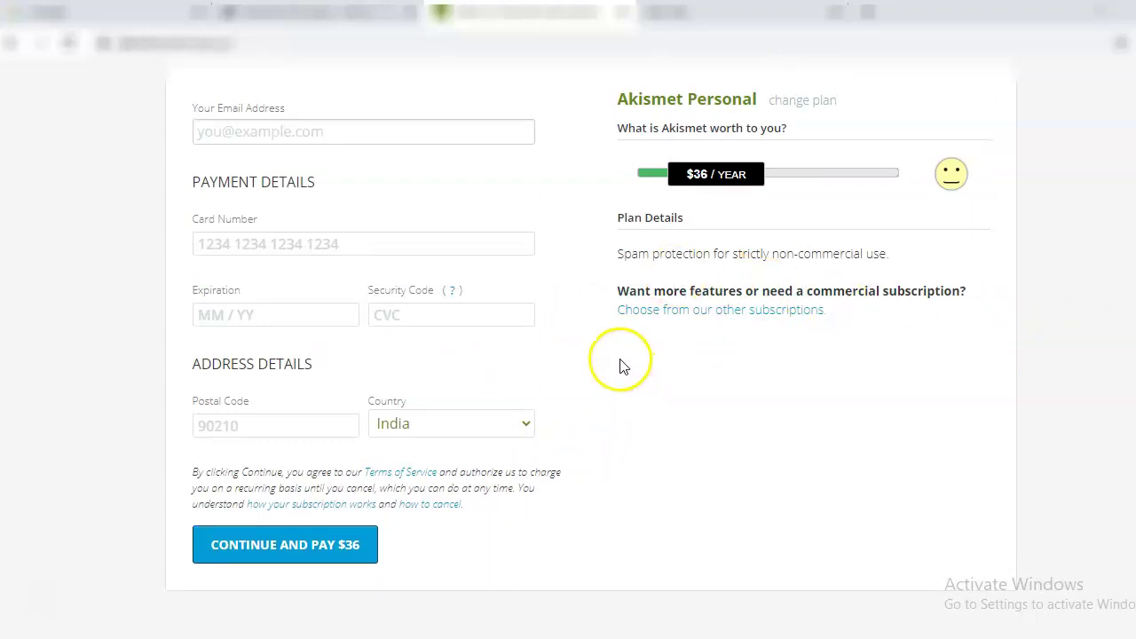
pyautogui.moveTo(710, 173); pyautogui.dragTo(623, 173)
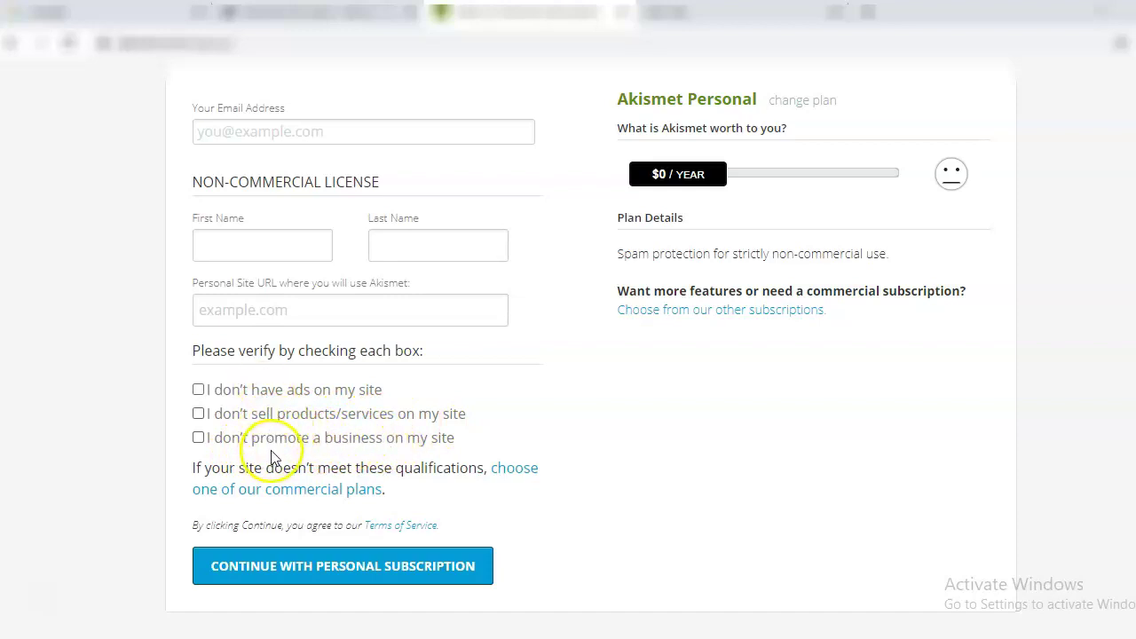
pyautogui.click(390, 578)
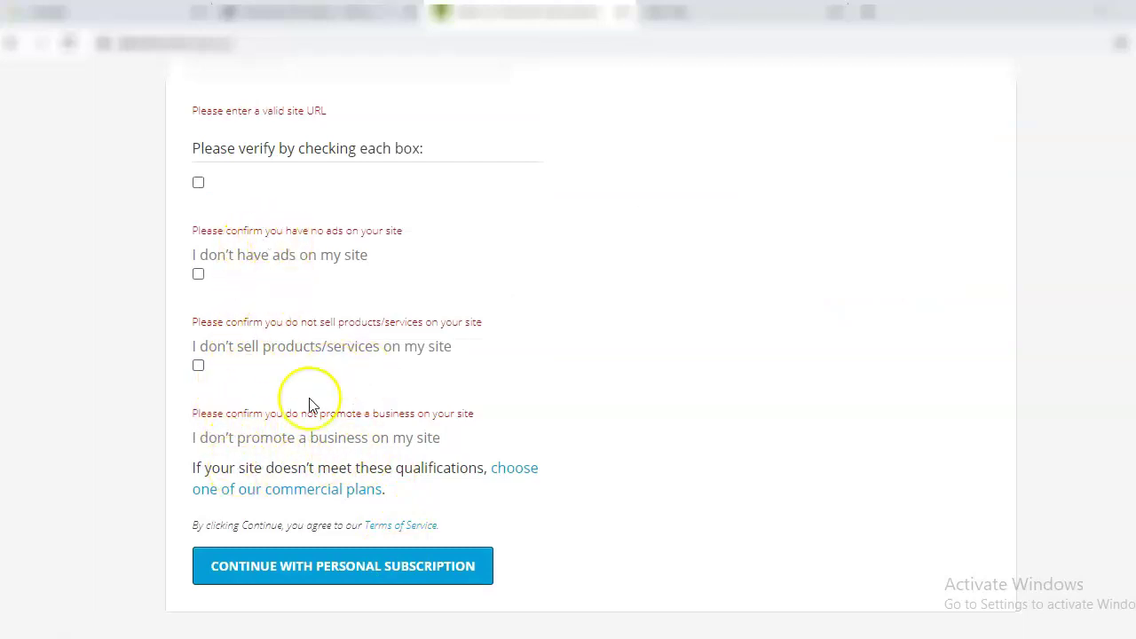
pyautogui.click(394, 575)
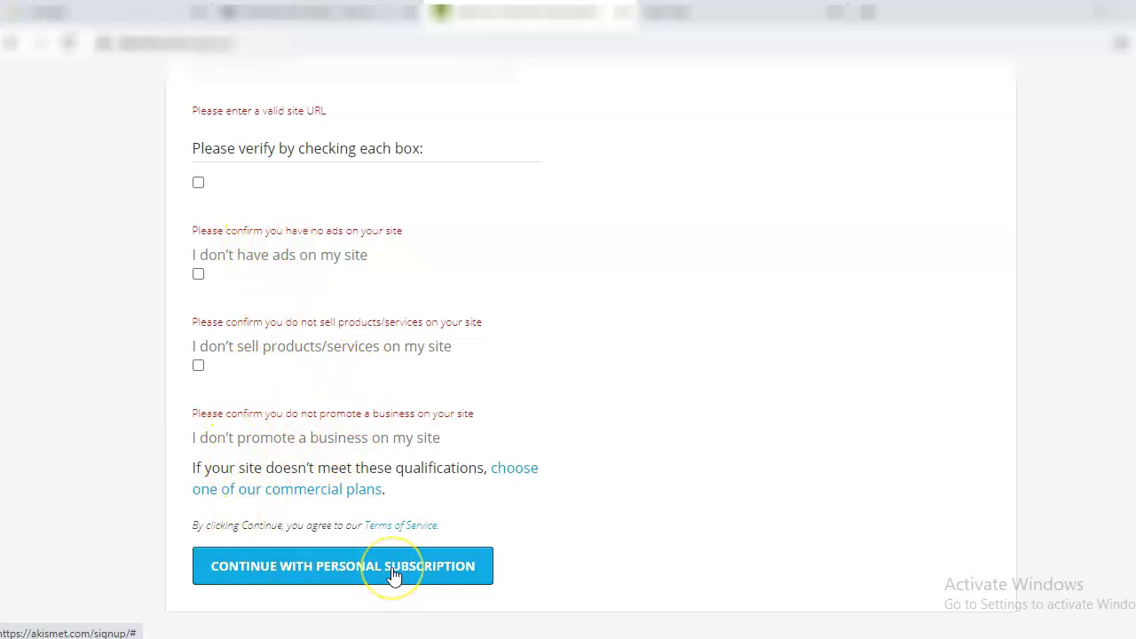
# - Return to the installed plugins list and open the settings of the Cookie Notice plugin
pyautogui.click(680, 18)
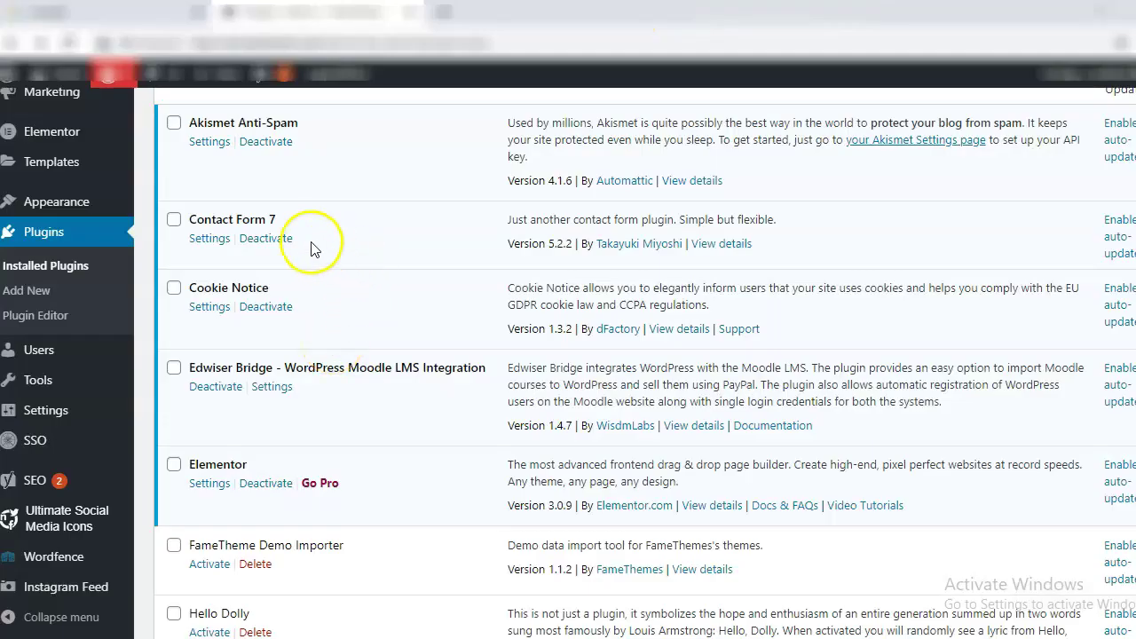
pyautogui.click(225, 317)
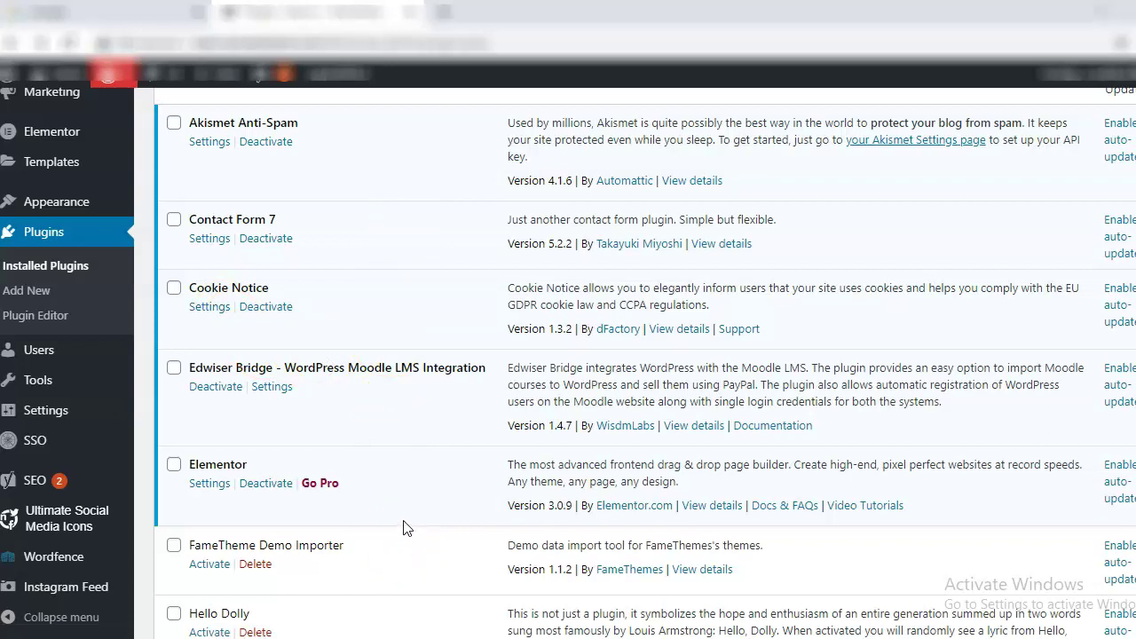
pyautogui.click(211, 307)
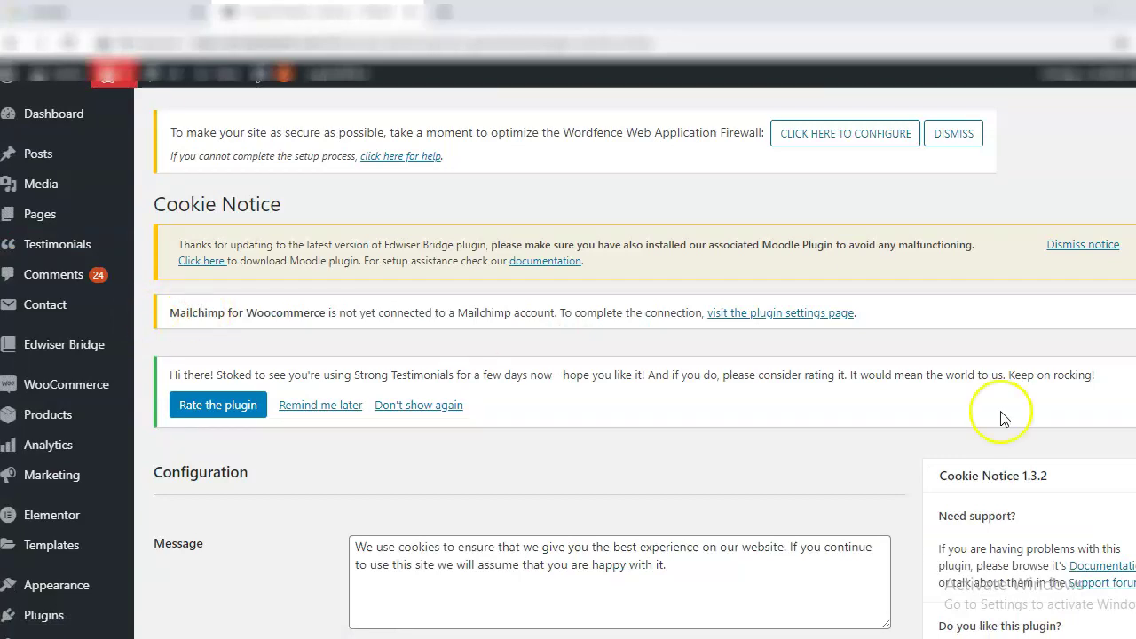
# - Enable the privacy policy link to examine its page, target and position options, and disable it again
pyautogui.scroll(-6, 186, 388)
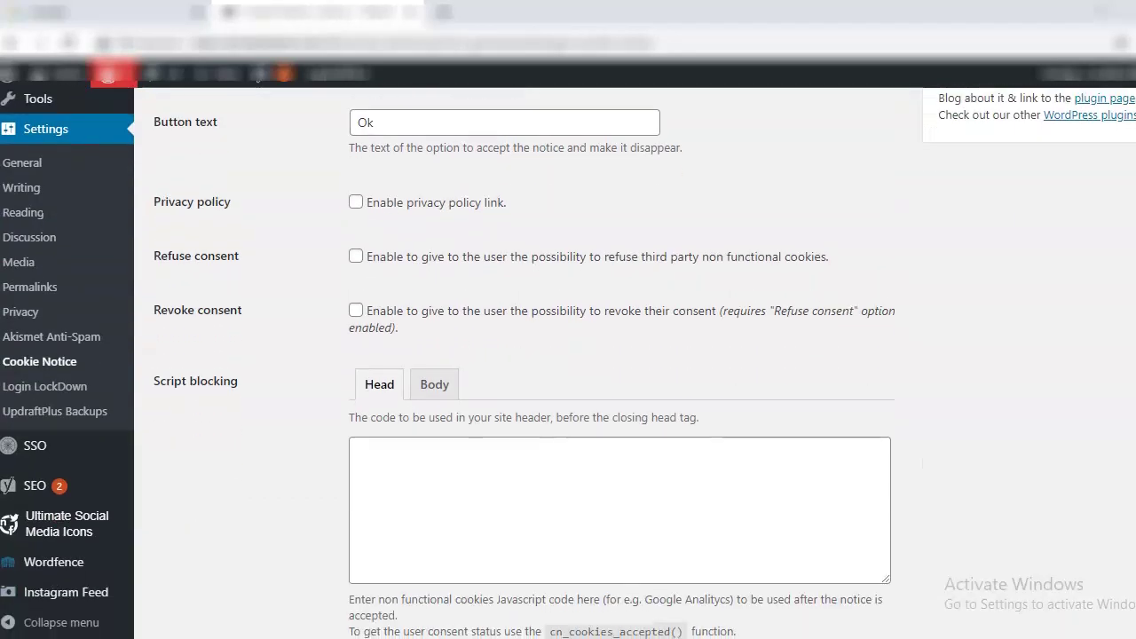
pyautogui.scroll(1, 186, 388)
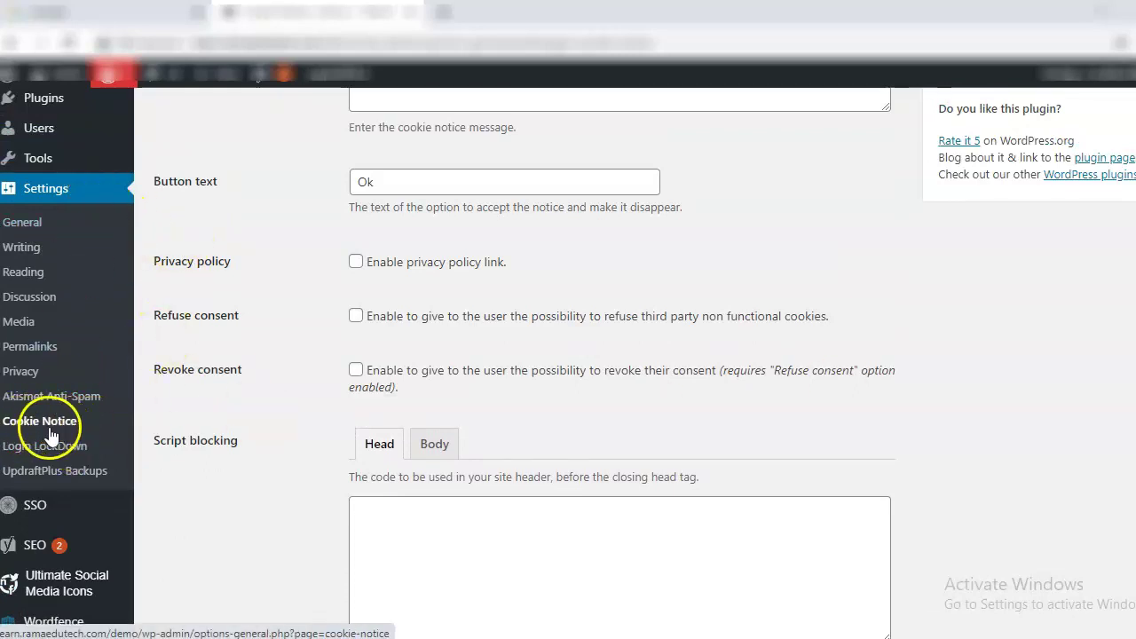
pyautogui.click(250, 395)
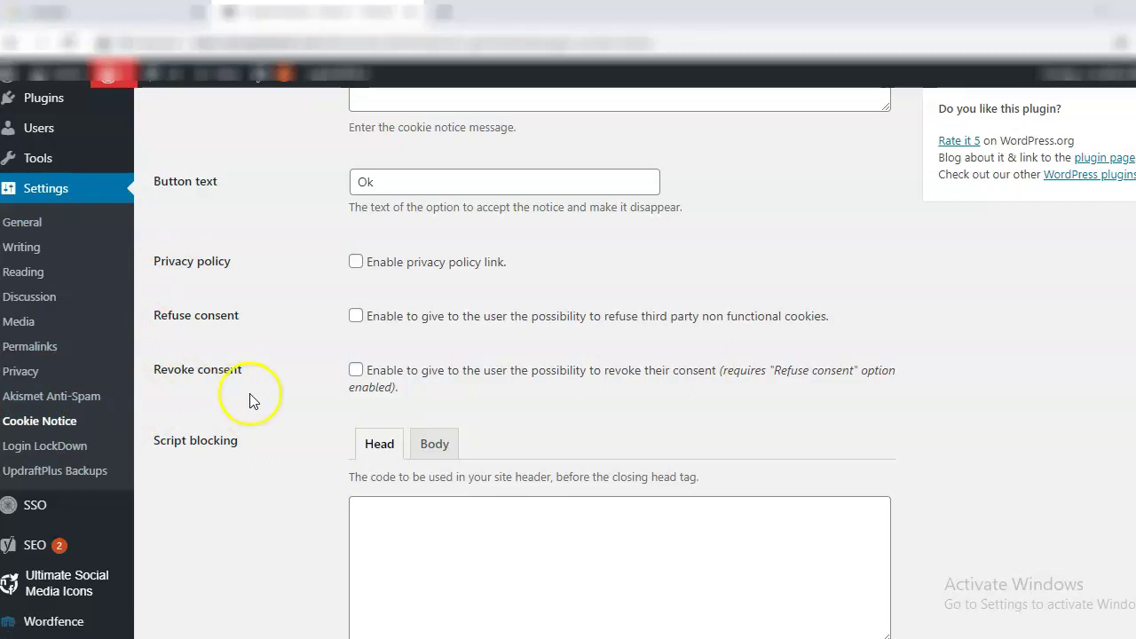
pyautogui.scroll(3, 568, 363)
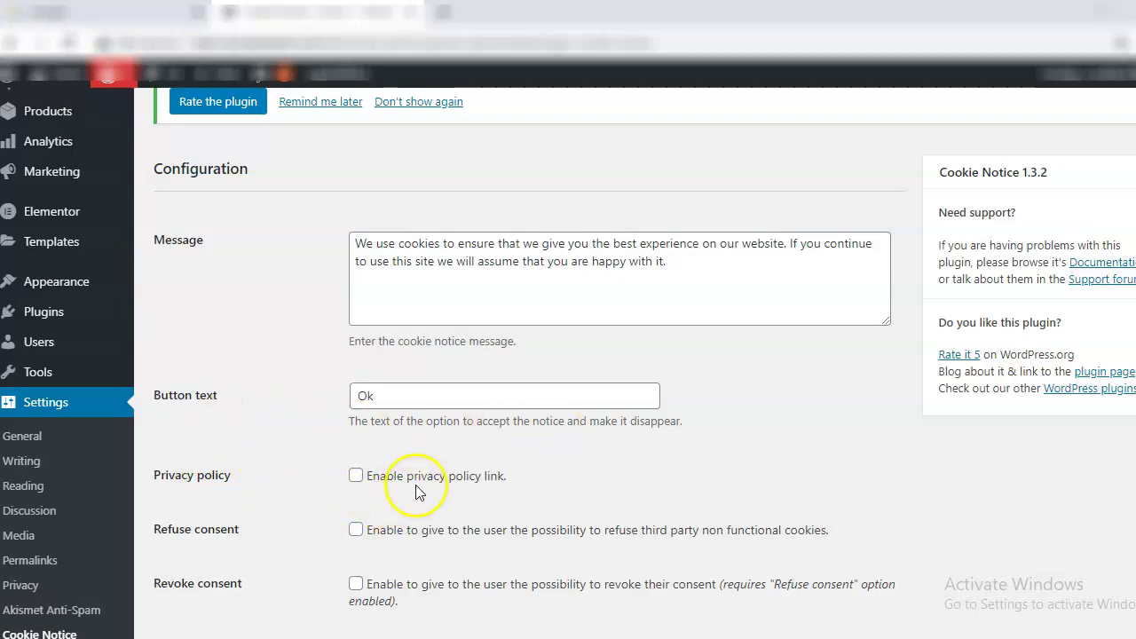
pyautogui.click(357, 480)
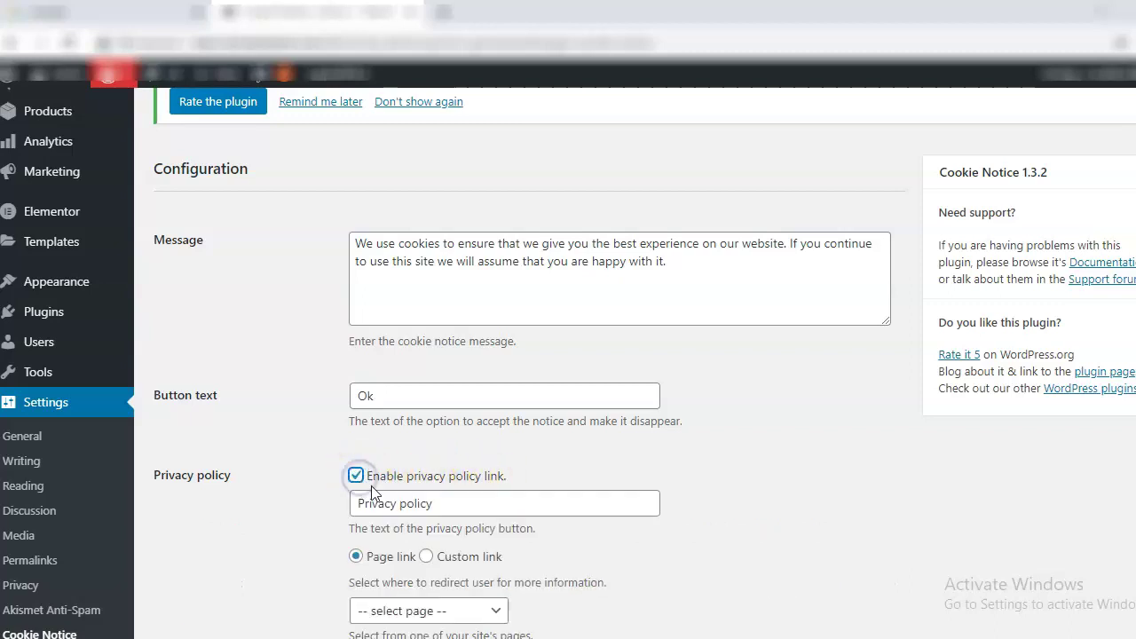
pyautogui.scroll(-3, 381, 284)
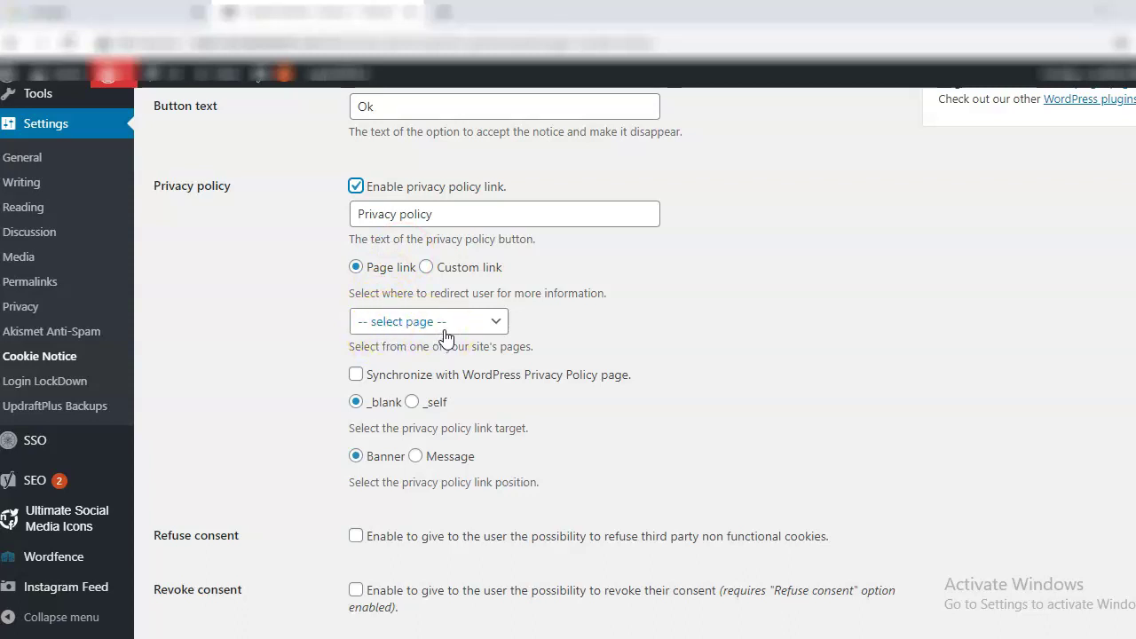
pyautogui.click(355, 186)
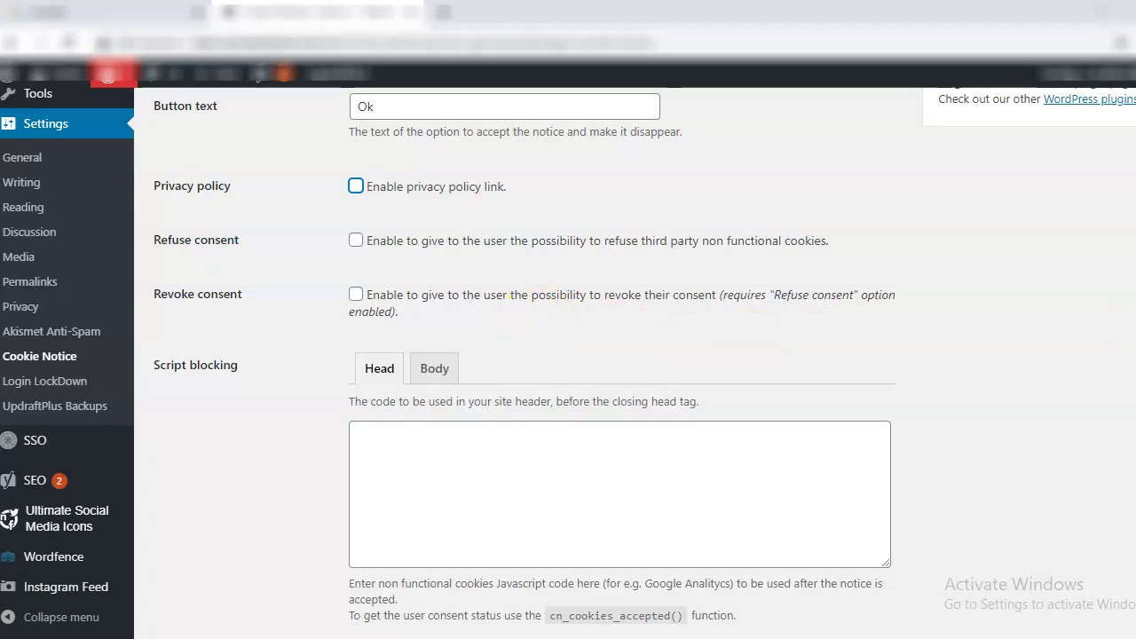
# - Enable accepting the cookie notice when the user scrolls, and save the Cookie Notice settings
pyautogui.scroll(-5, 363, 216)
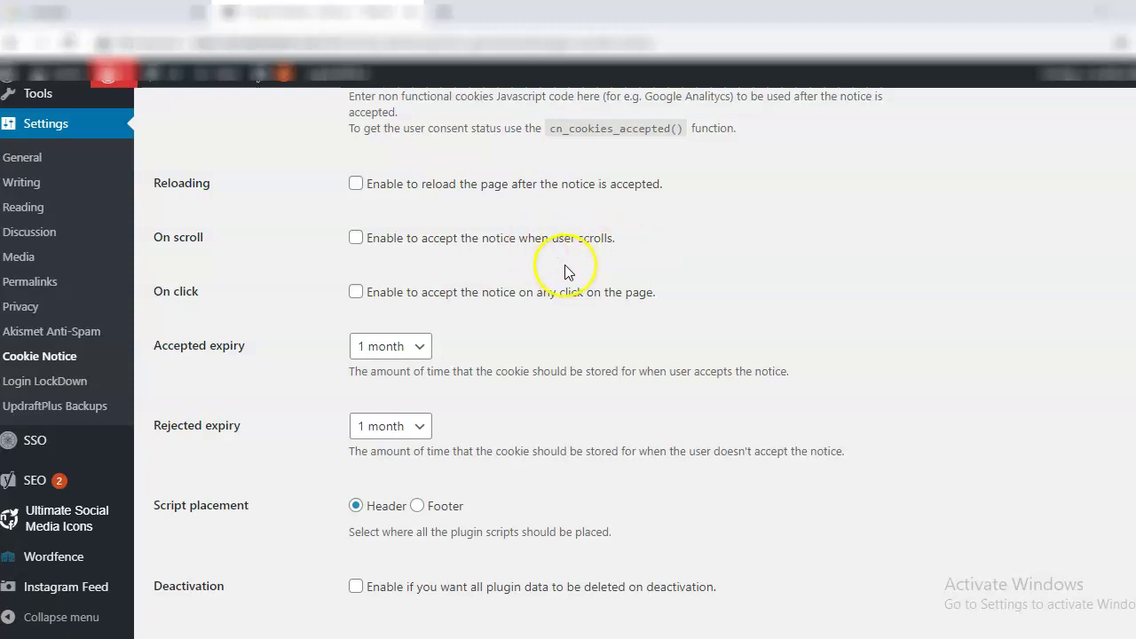
pyautogui.click(356, 238)
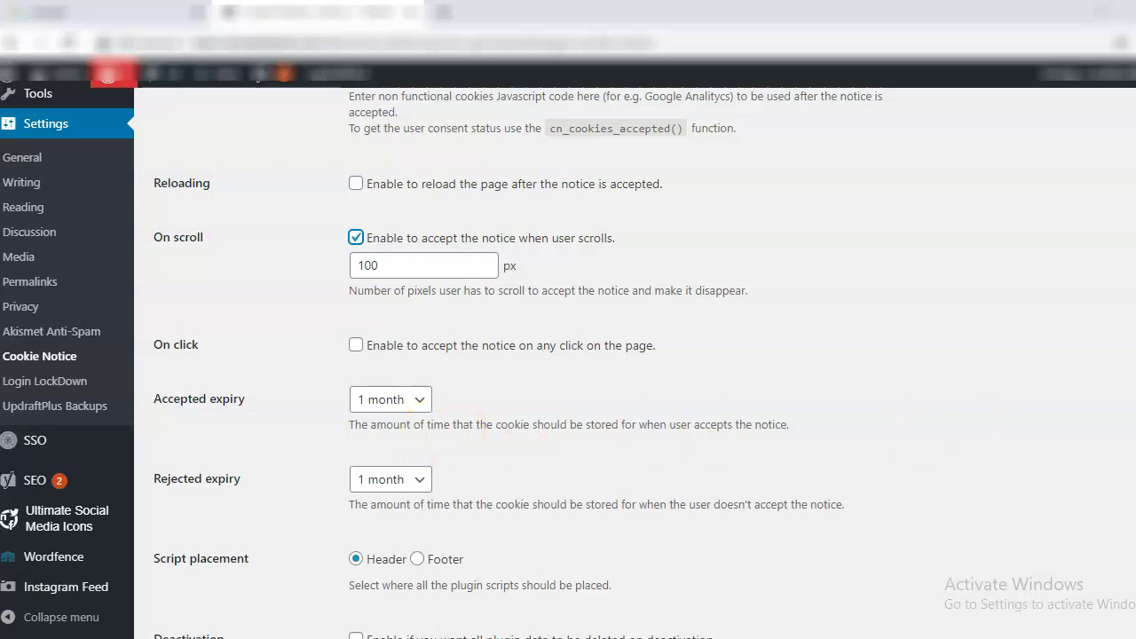
pyautogui.scroll(-3, 528, 251)
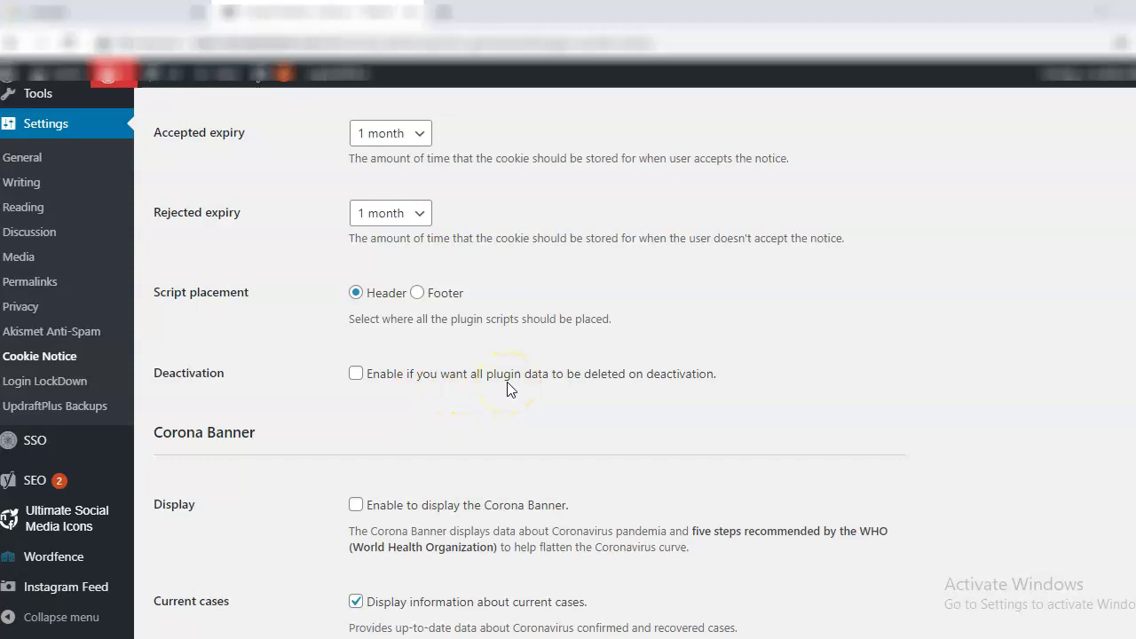
pyautogui.moveTo(1135, 414); pyautogui.dragTo(1135, 479)
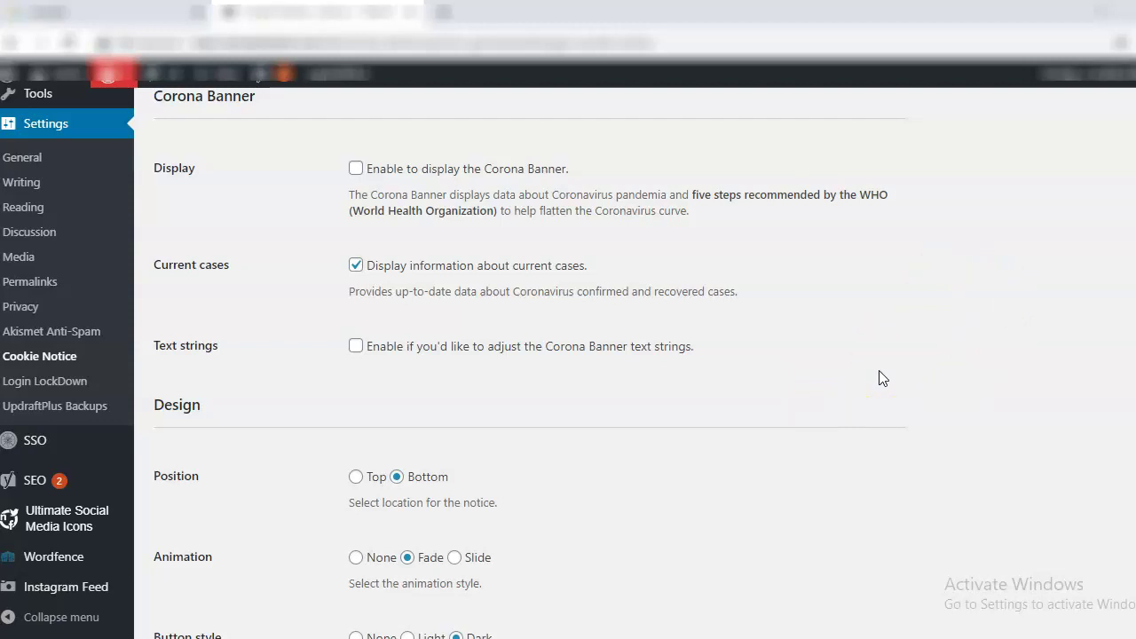
pyautogui.click(844, 381)
pyautogui.click(830, 376)
pyautogui.scroll(-3, 529, 362)
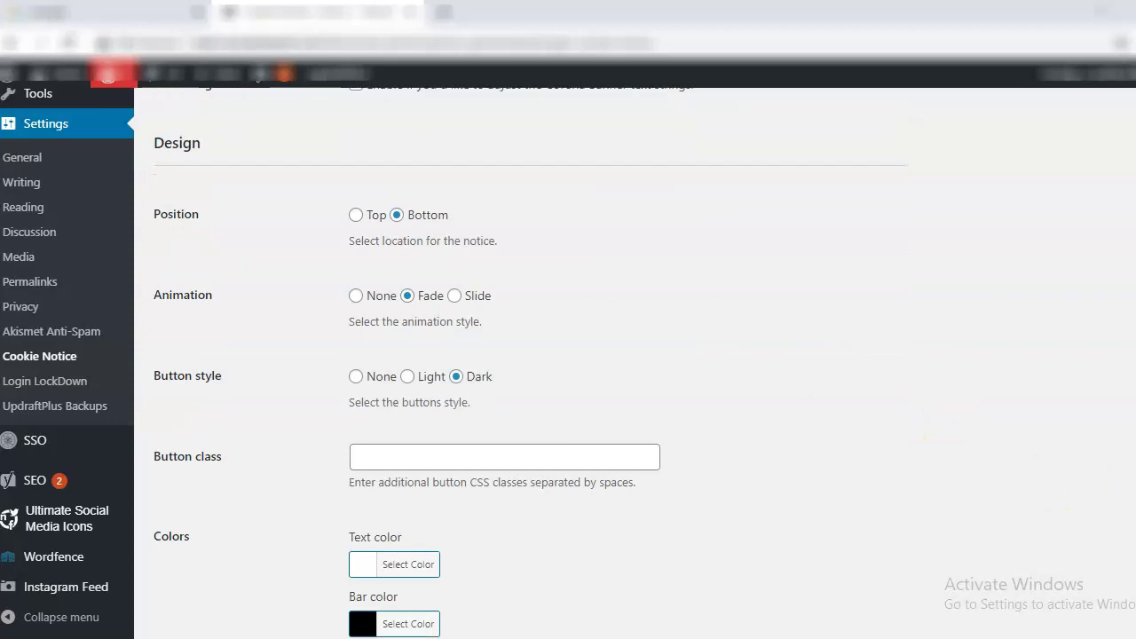
pyautogui.scroll(-1, 634, 363)
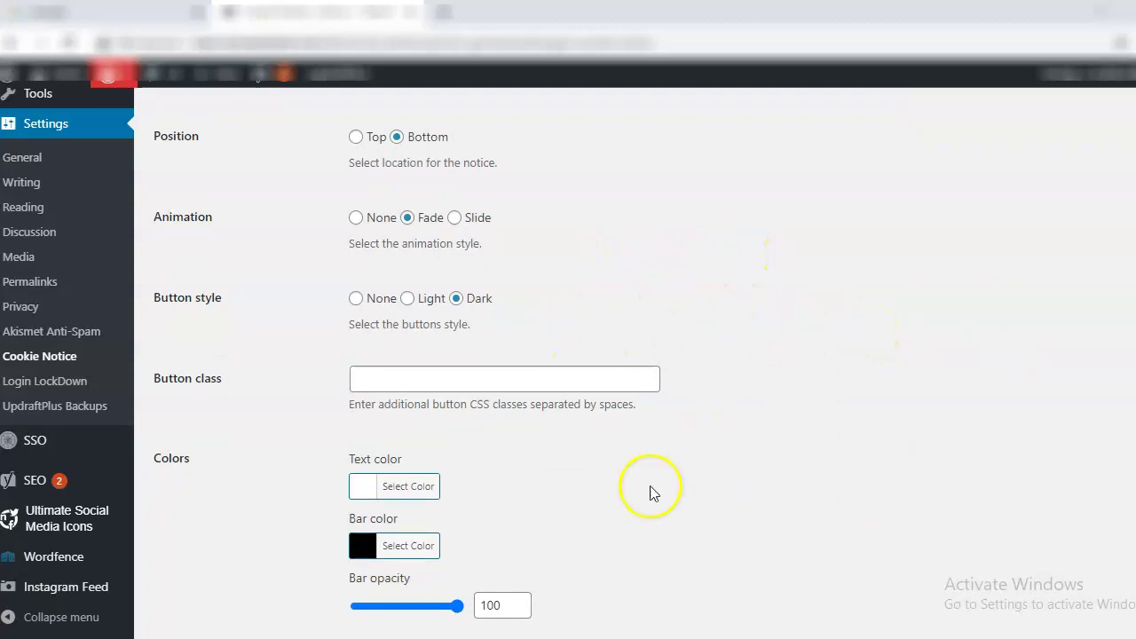
pyautogui.scroll(-2, 835, 346)
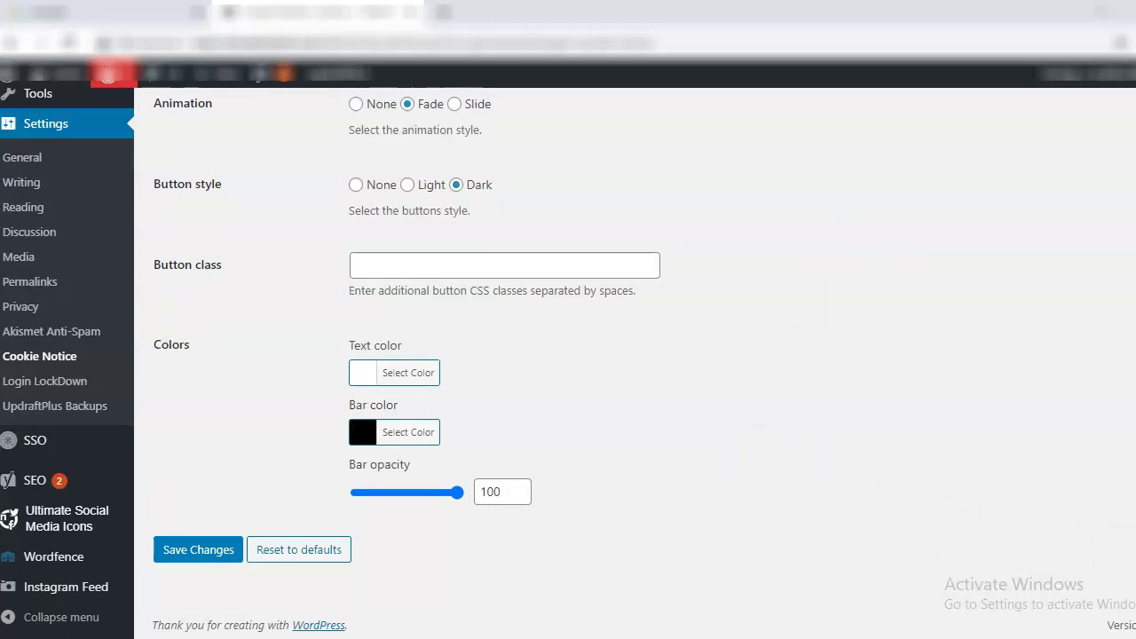
pyautogui.click(205, 553)
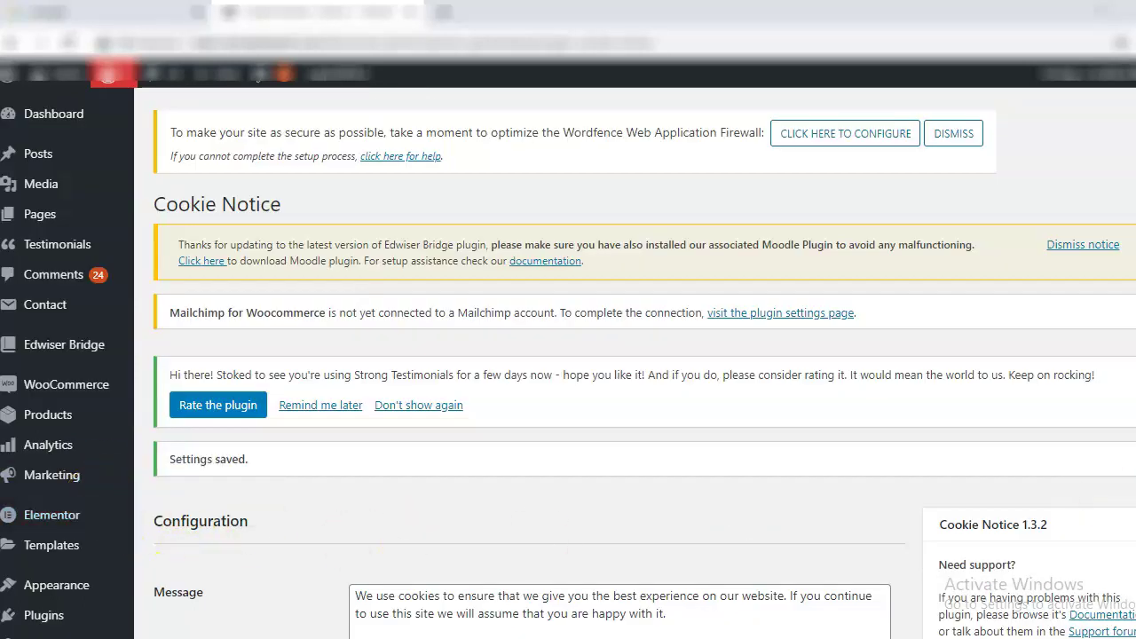
# - Return from the Cookie Notice settings to the list of installed plugins
pyautogui.scroll(-3, 568, 355)
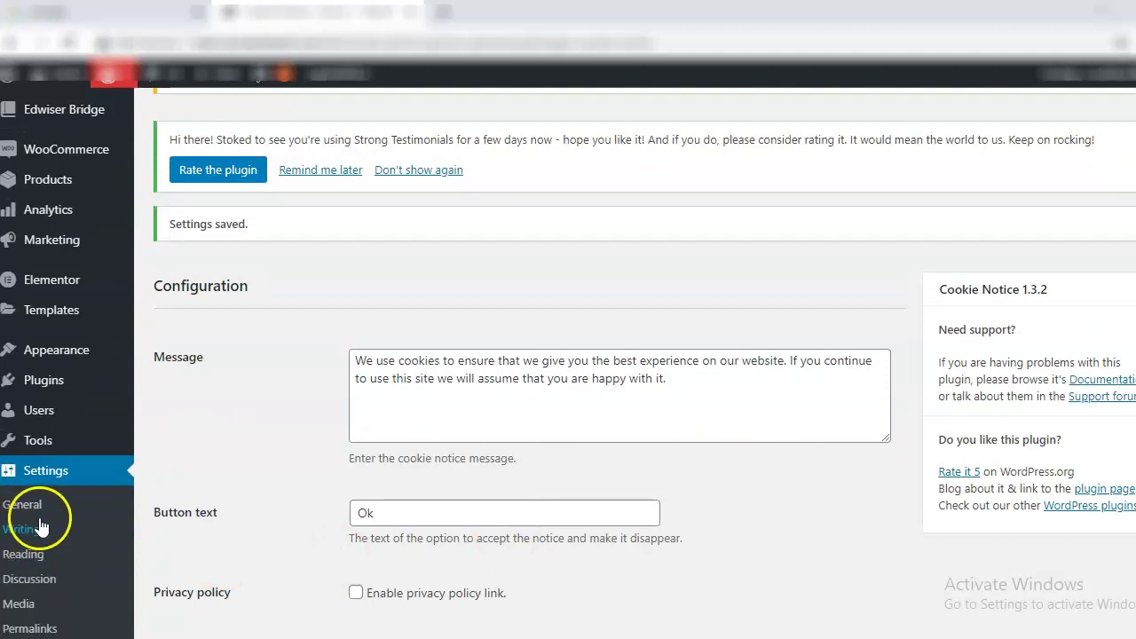
pyautogui.moveTo(49, 377)
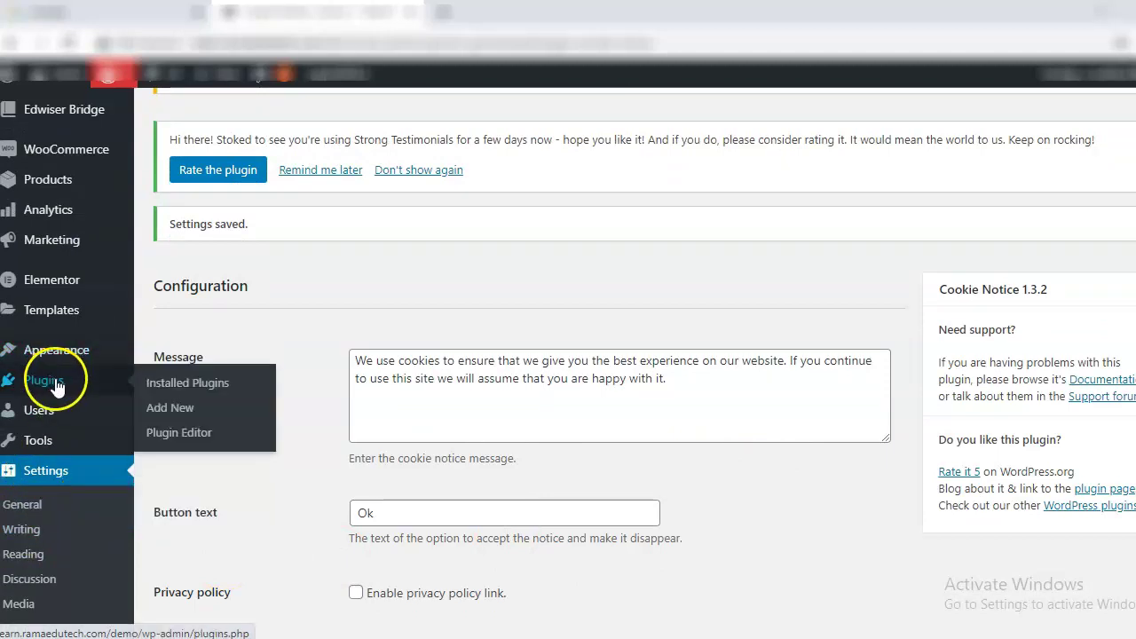
pyautogui.click(167, 392)
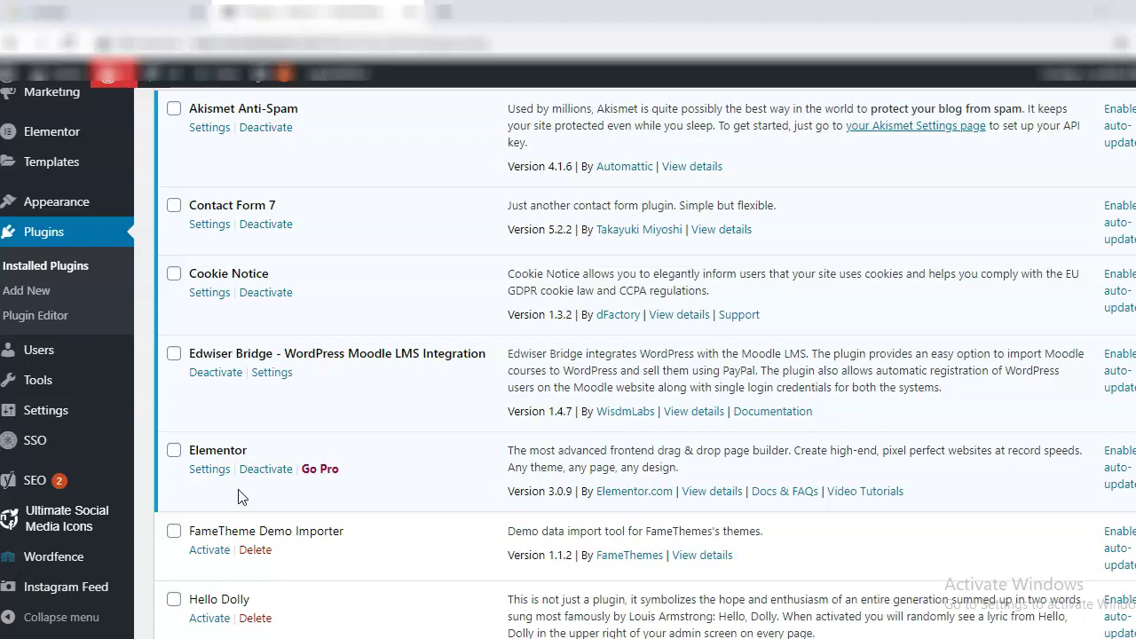
# - Open the list of all site pages in a new browser tab
pyautogui.rightClick(51, 217)
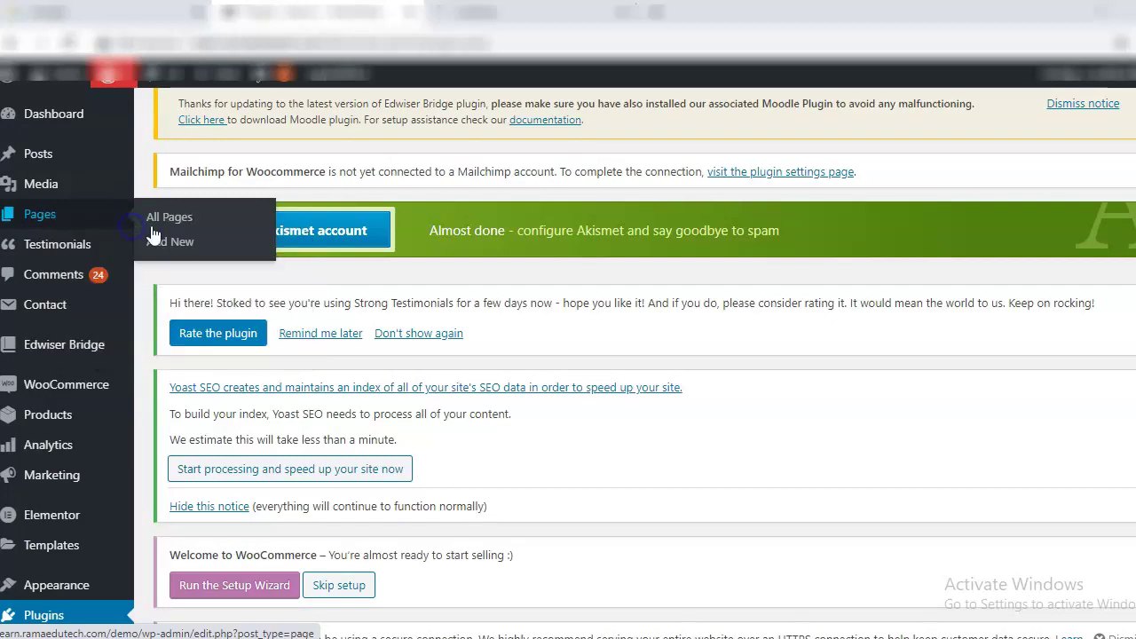
pyautogui.click(153, 229)
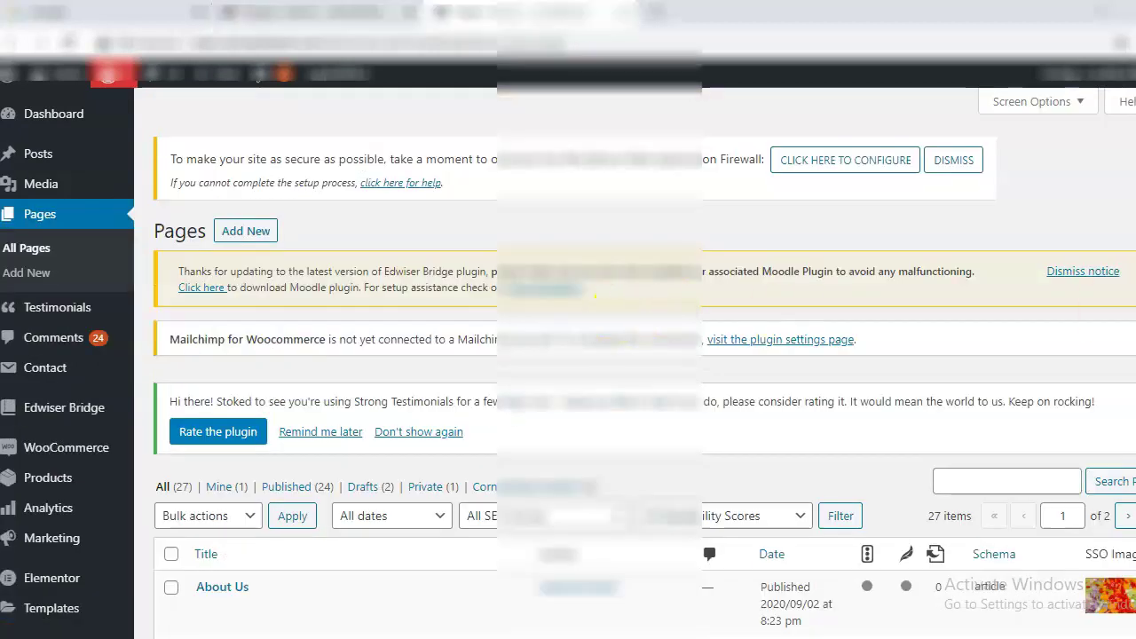
pyautogui.scroll(-5, 569, 363)
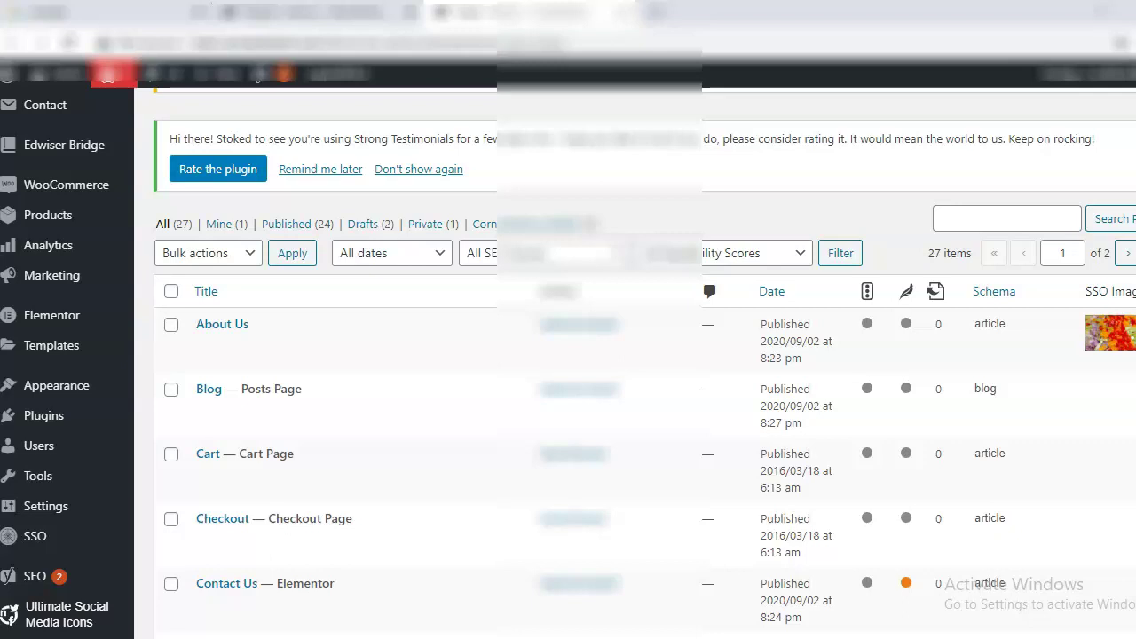
# - Open the Contact Us page for editing in a new browser tab and launch it in the Elementor editor
pyautogui.rightClick(242, 448)
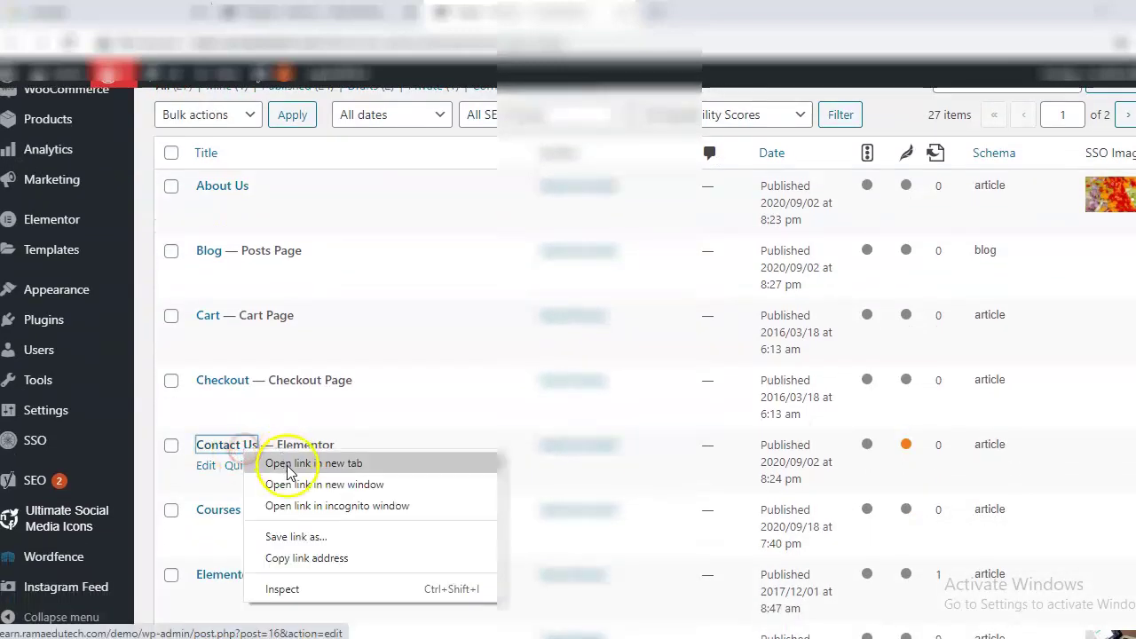
pyautogui.click(286, 468)
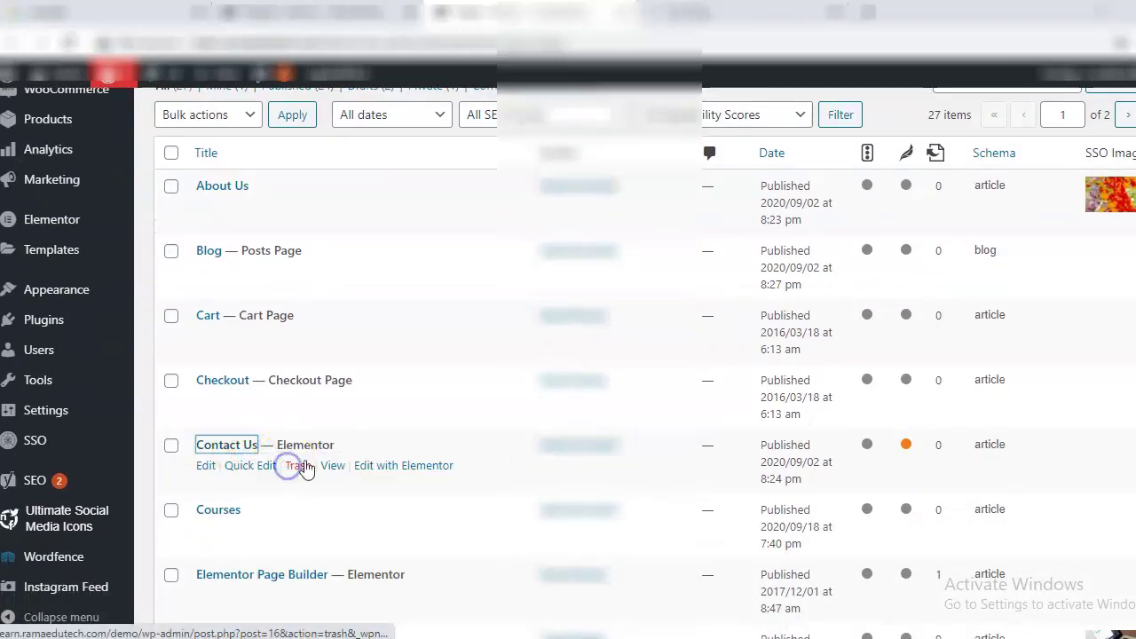
pyautogui.click(733, 19)
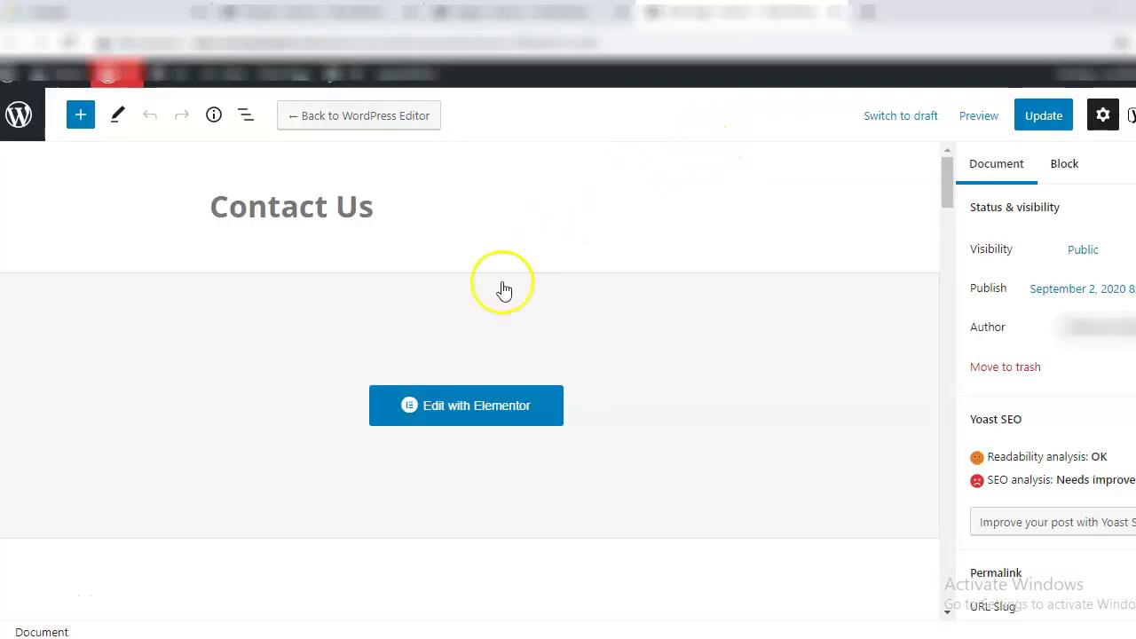
pyautogui.click(500, 417)
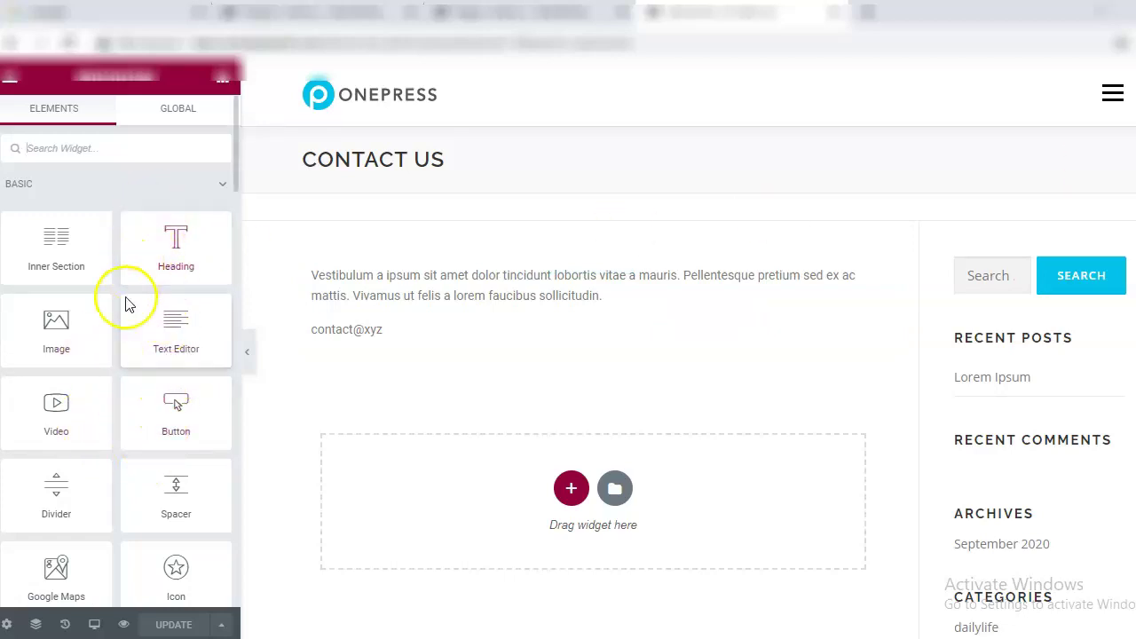
# - Look through Elementor's widget library, including the Basic, Pro and General categories
pyautogui.moveTo(234, 166); pyautogui.dragTo(214, 304)
pyautogui.scroll(-1, 217, 310)
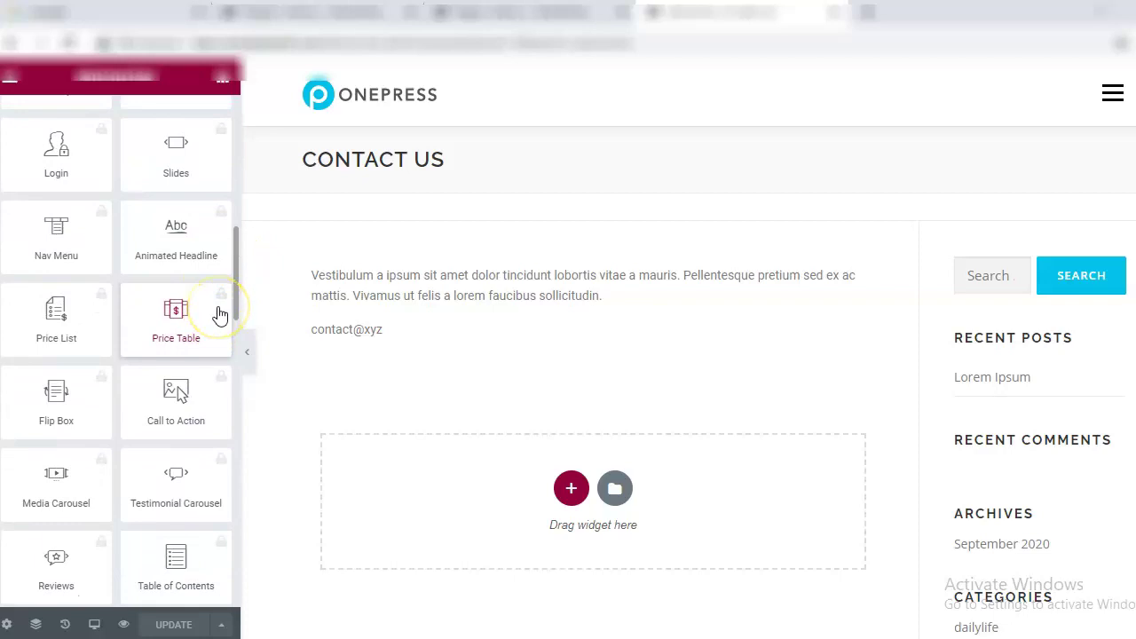
pyautogui.moveTo(235, 304); pyautogui.dragTo(241, 187)
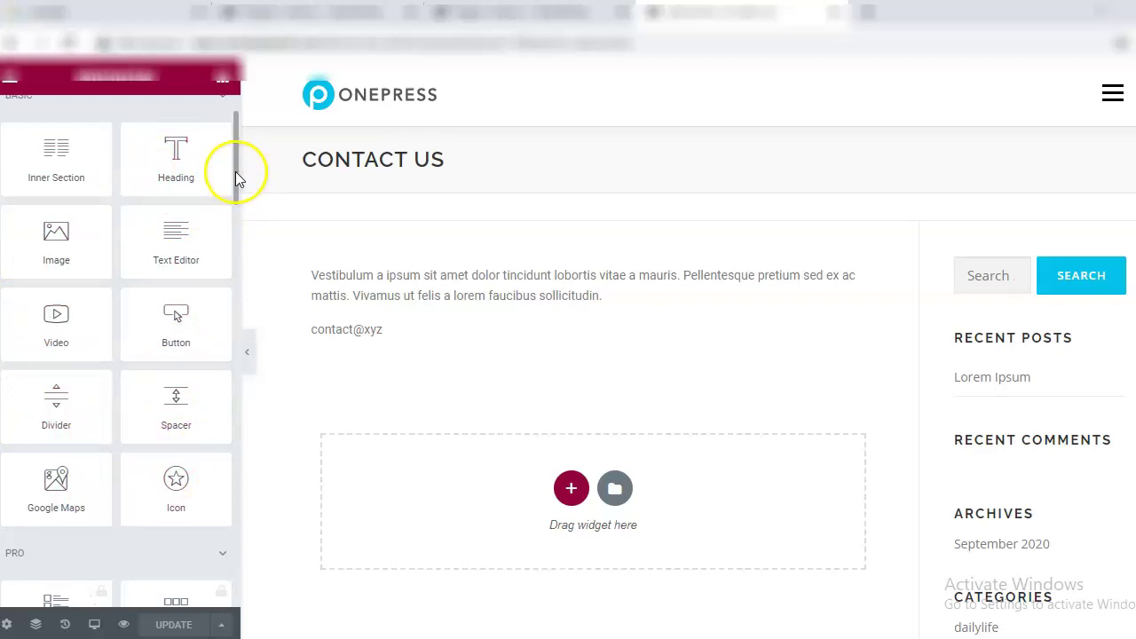
pyautogui.scroll(-10, 236, 177)
pyautogui.moveTo(237, 337); pyautogui.dragTo(216, 429)
pyautogui.scroll(-3, 216, 431)
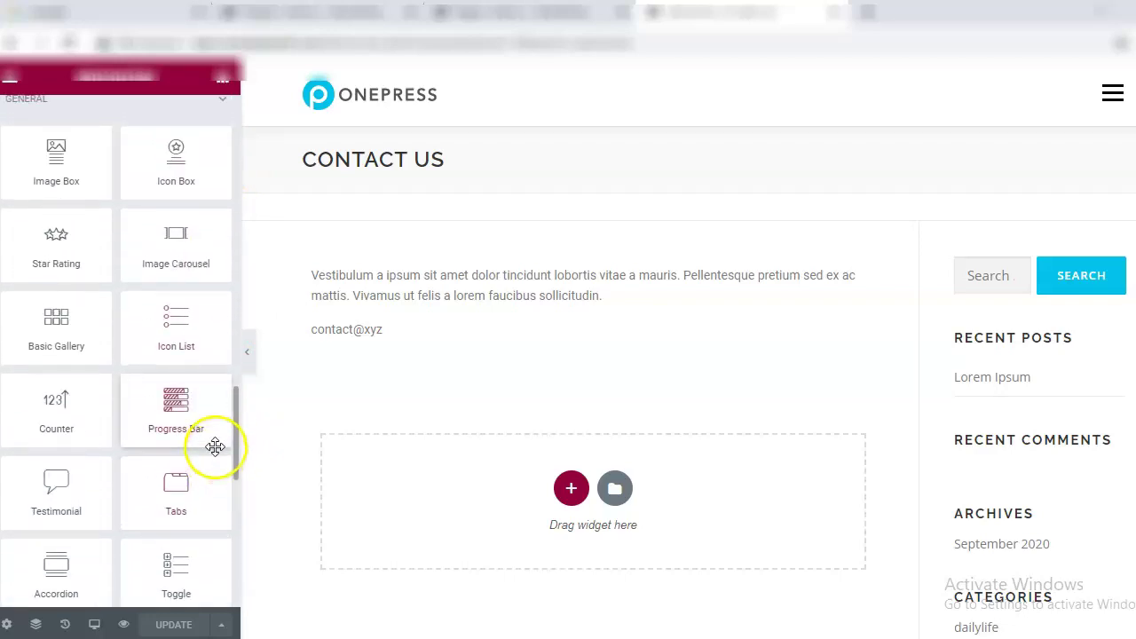
pyautogui.moveTo(216, 447); pyautogui.dragTo(227, 449)
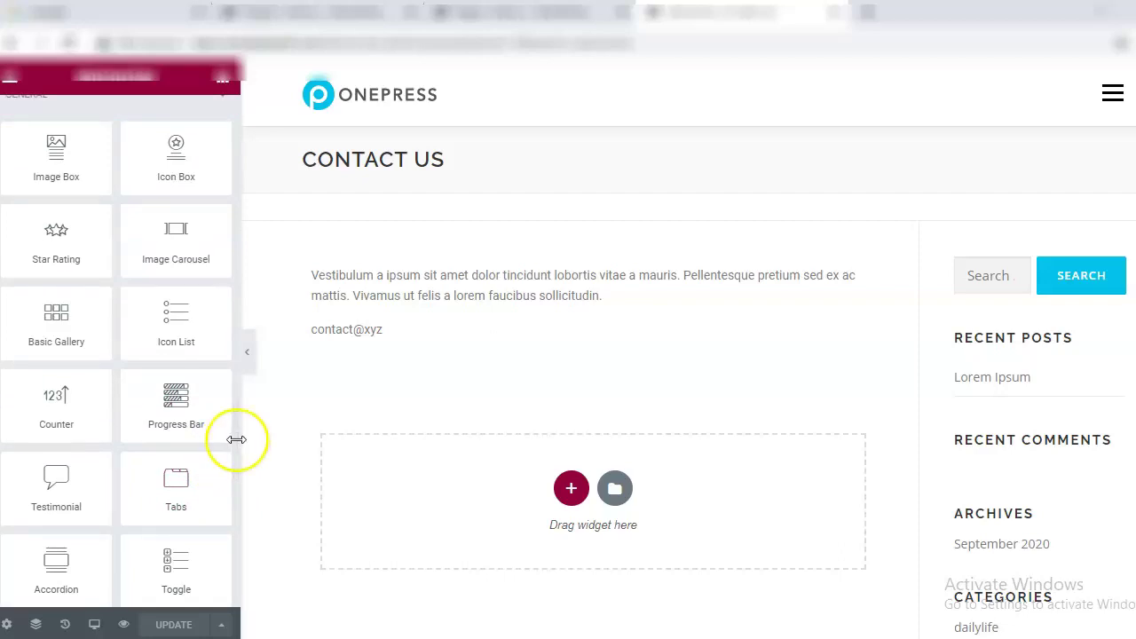
pyautogui.moveTo(235, 440); pyautogui.dragTo(243, 149)
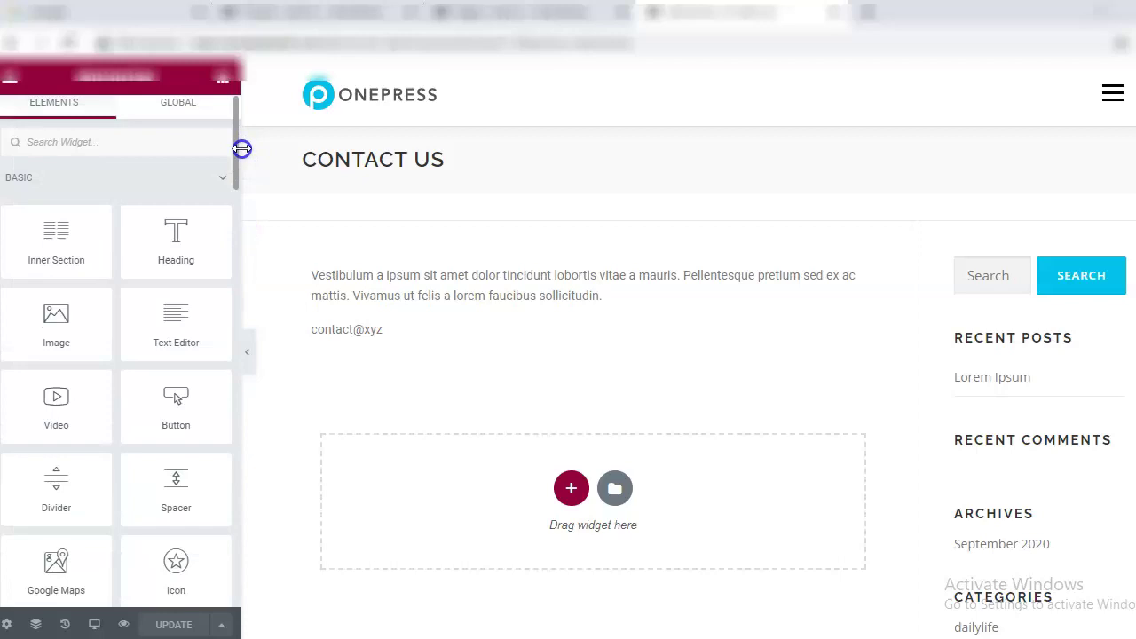
# - Add an Inner Section widget below the contact text and open the settings of its enclosing section
pyautogui.moveTo(56, 234); pyautogui.dragTo(571, 508)
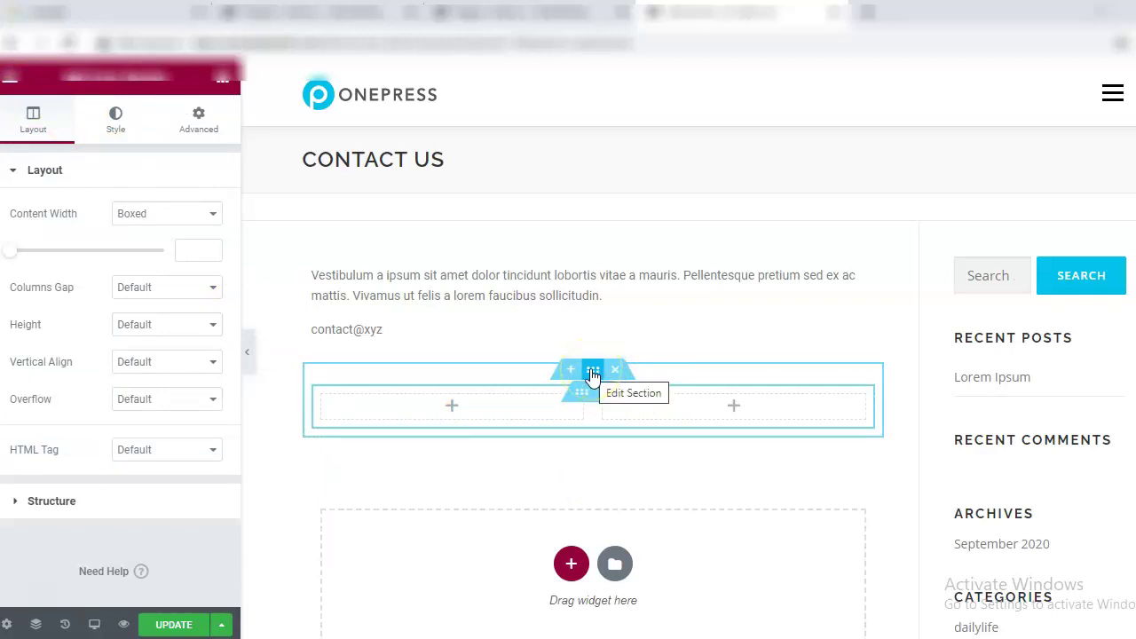
pyautogui.click(593, 372)
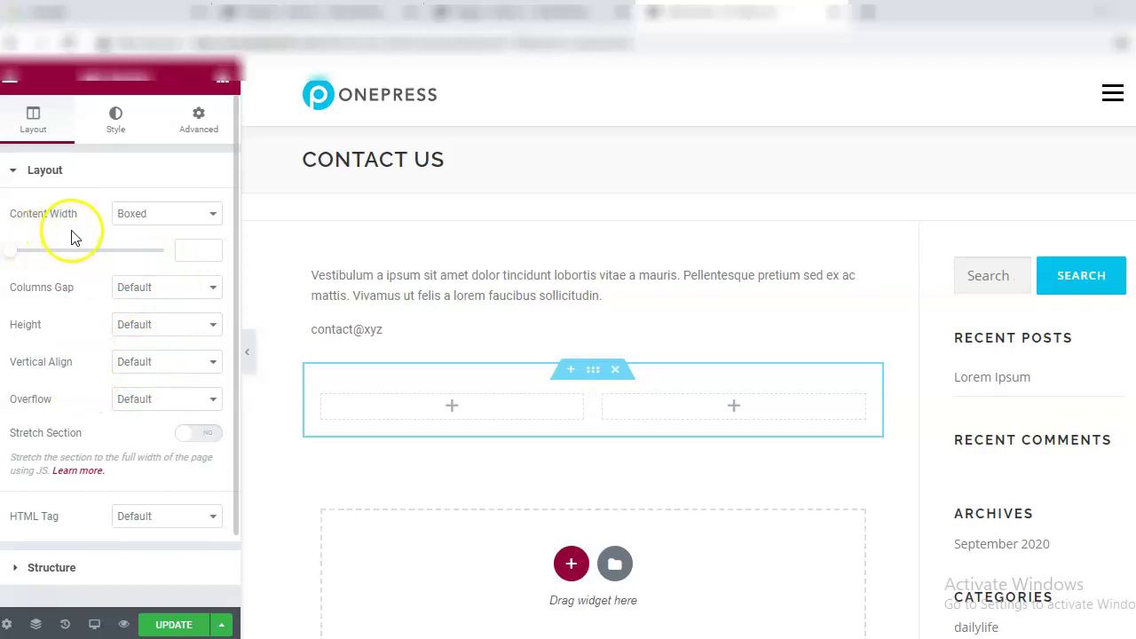
# - Check the section's content width choices while keeping Boxed, and try Stretch Section before turning it off again
pyautogui.click(142, 219)
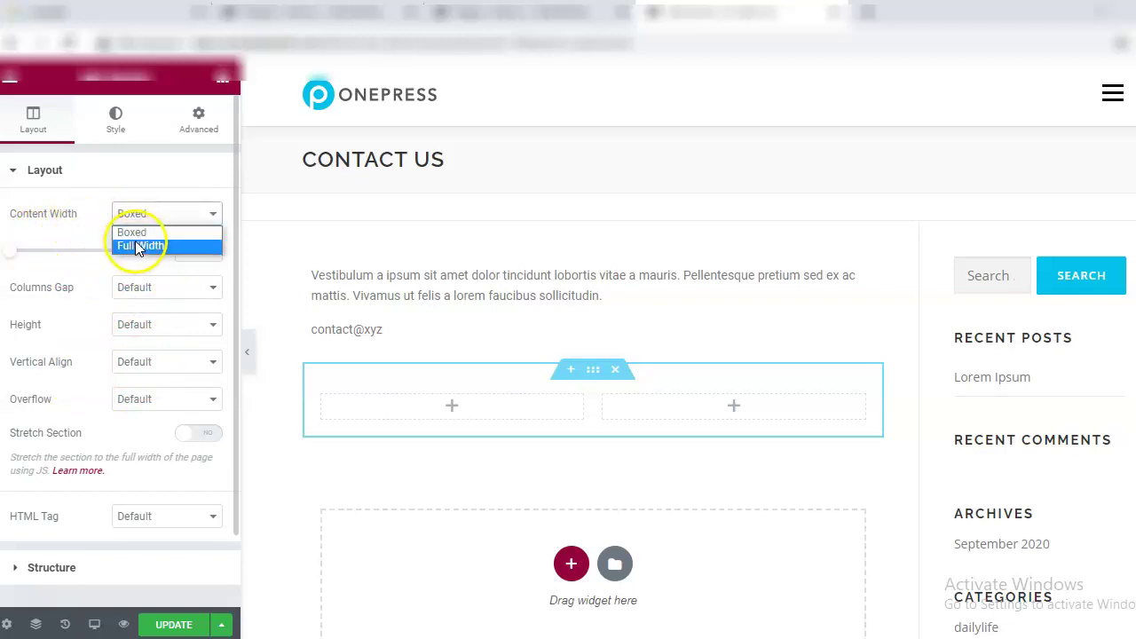
pyautogui.click(140, 234)
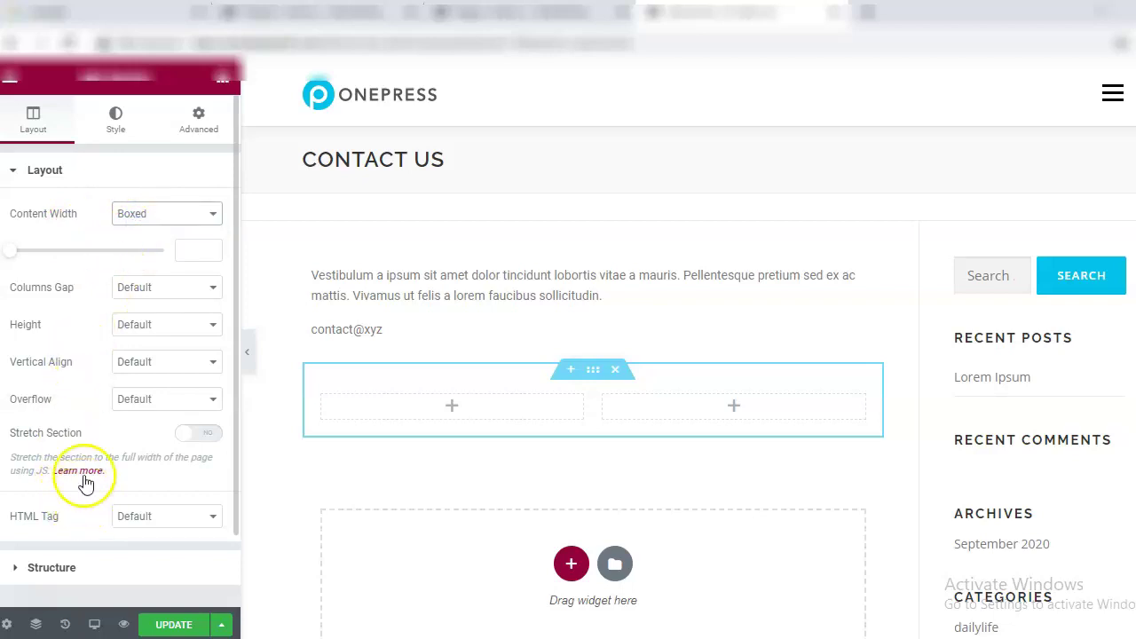
pyautogui.click(214, 439)
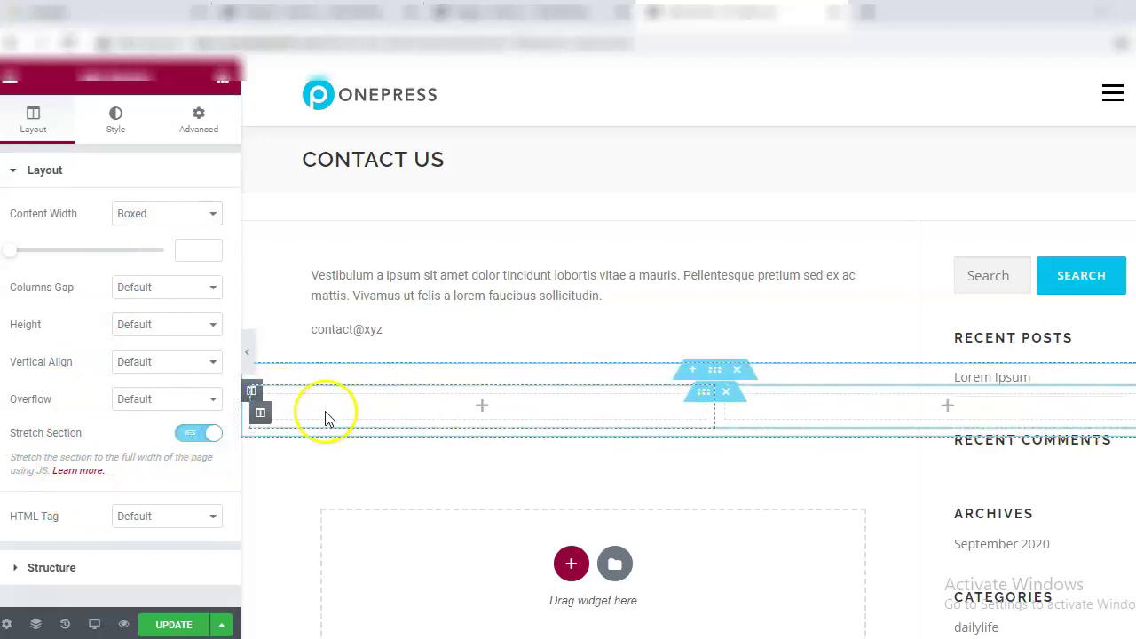
pyautogui.click(192, 435)
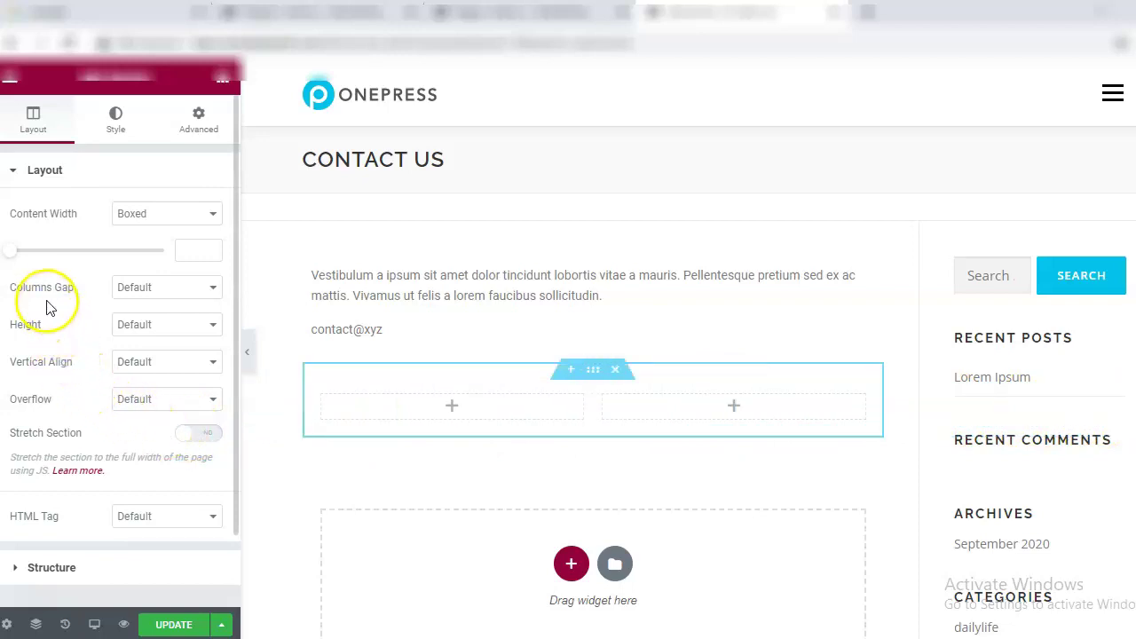
# - Try the Narrow and Wide column gaps on the section and set the gap back to Default
pyautogui.click(186, 293)
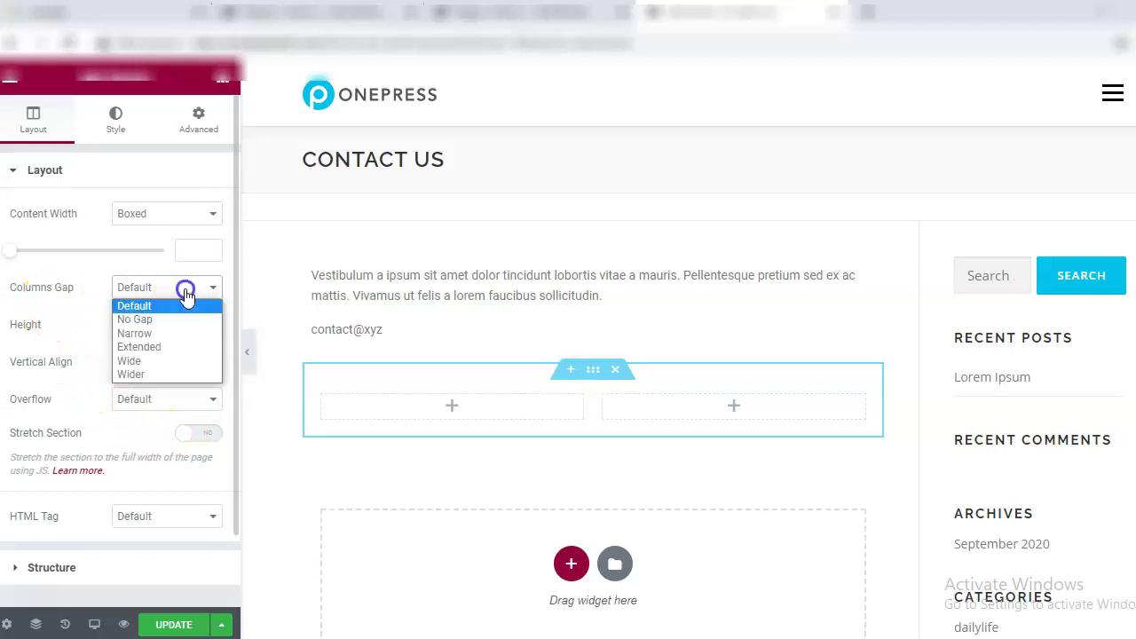
pyautogui.click(164, 333)
pyautogui.click(172, 293)
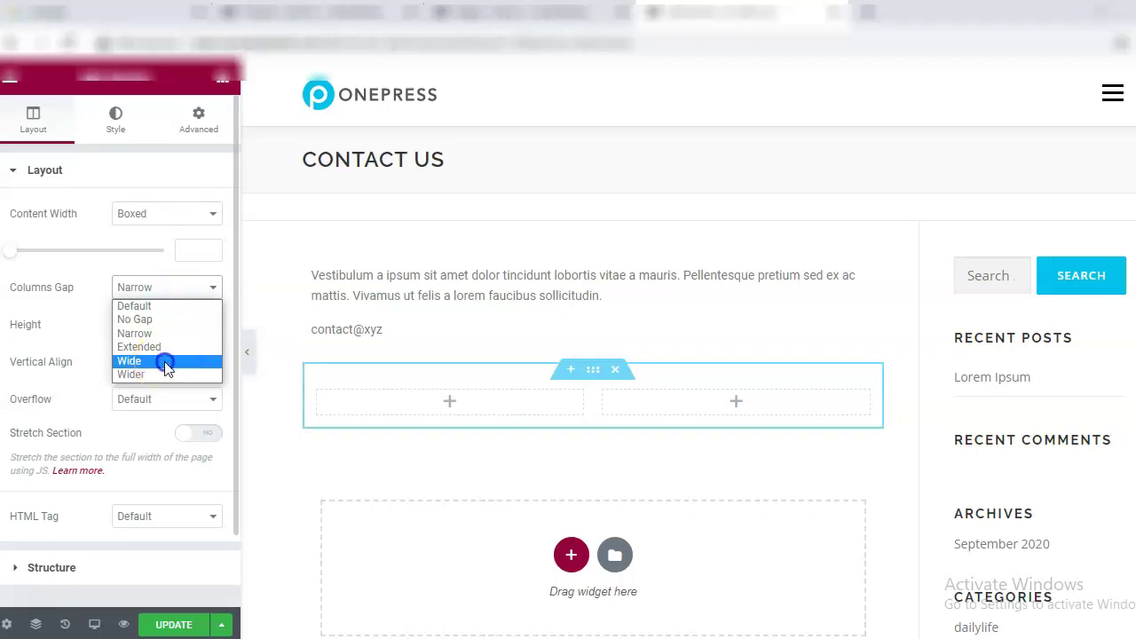
pyautogui.click(166, 362)
pyautogui.click(164, 293)
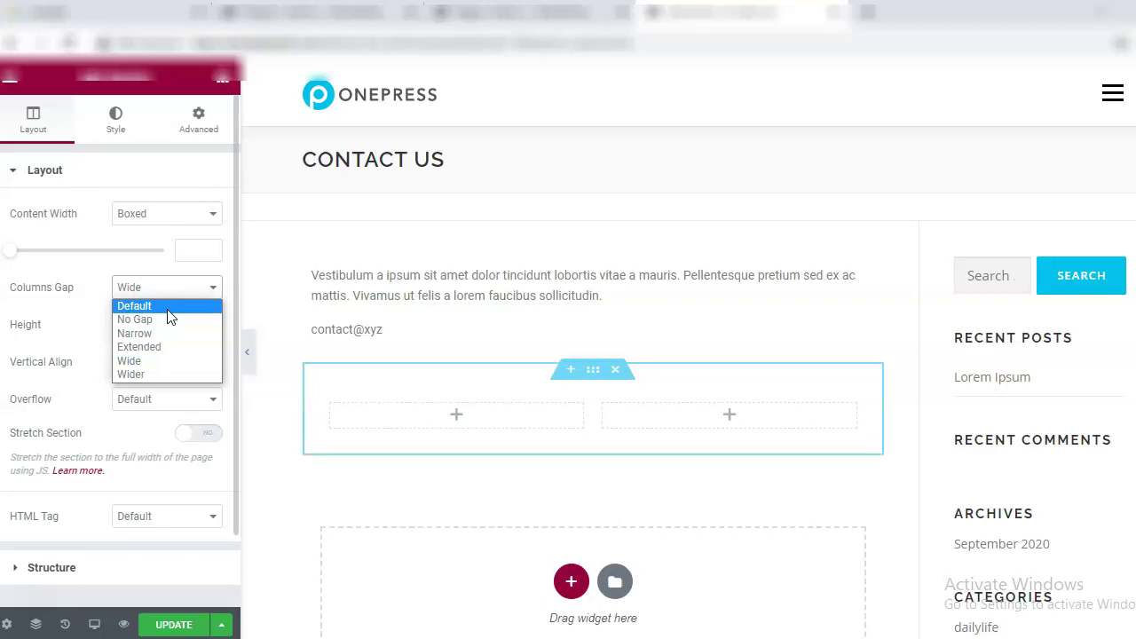
pyautogui.click(168, 307)
pyautogui.click(147, 337)
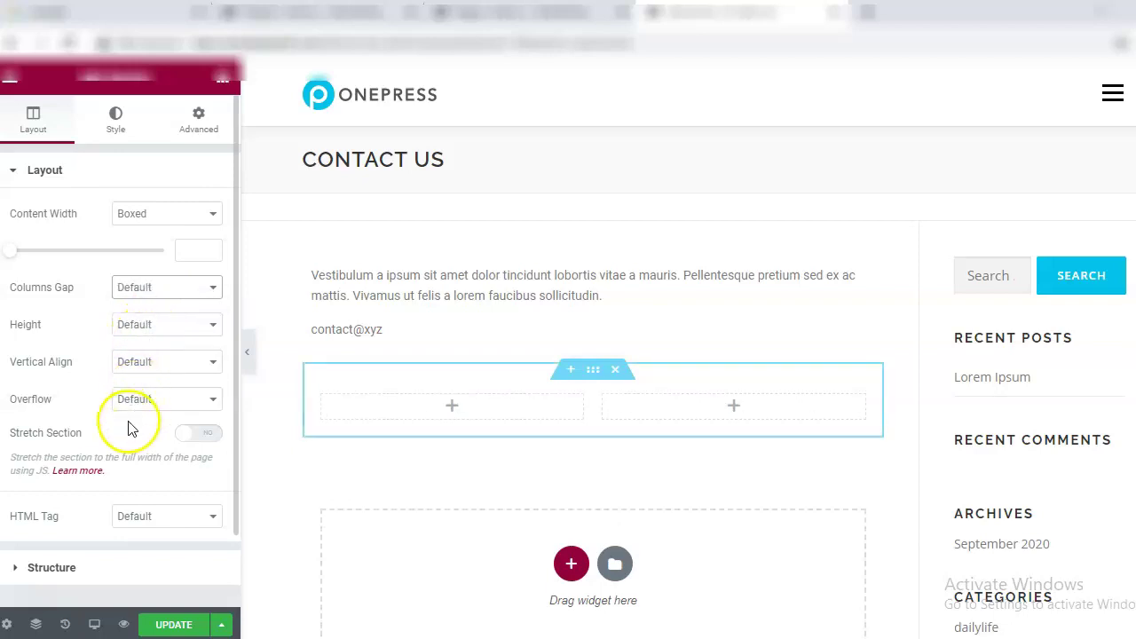
# - Review the section's background and overlay style options, and give it a solid border with a width of 3 on all sides
pyautogui.click(121, 135)
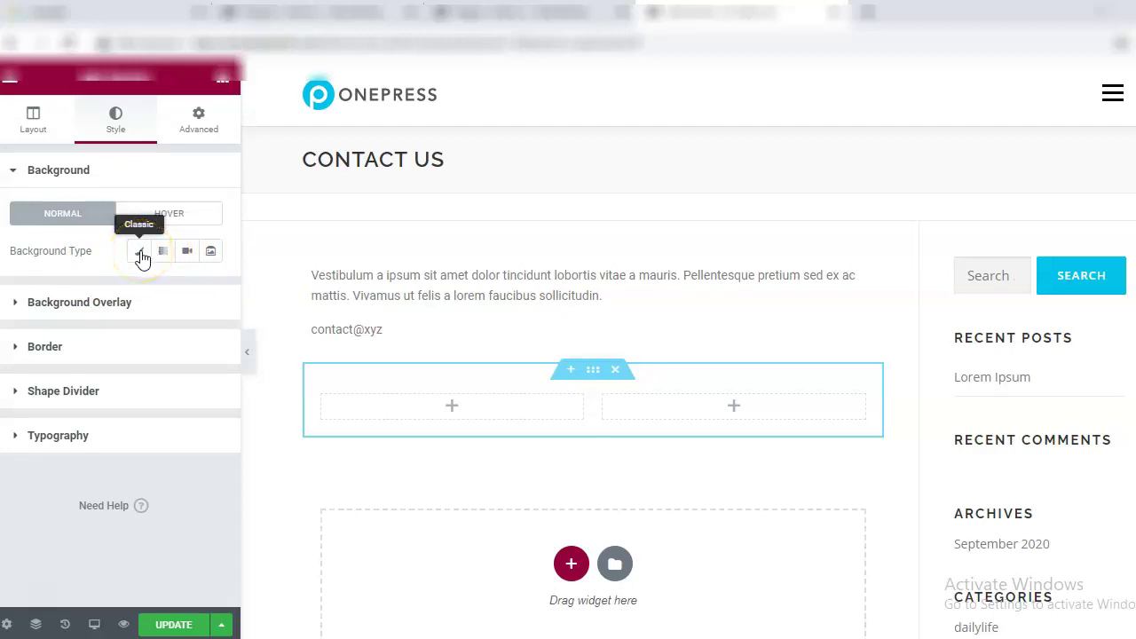
pyautogui.click(91, 308)
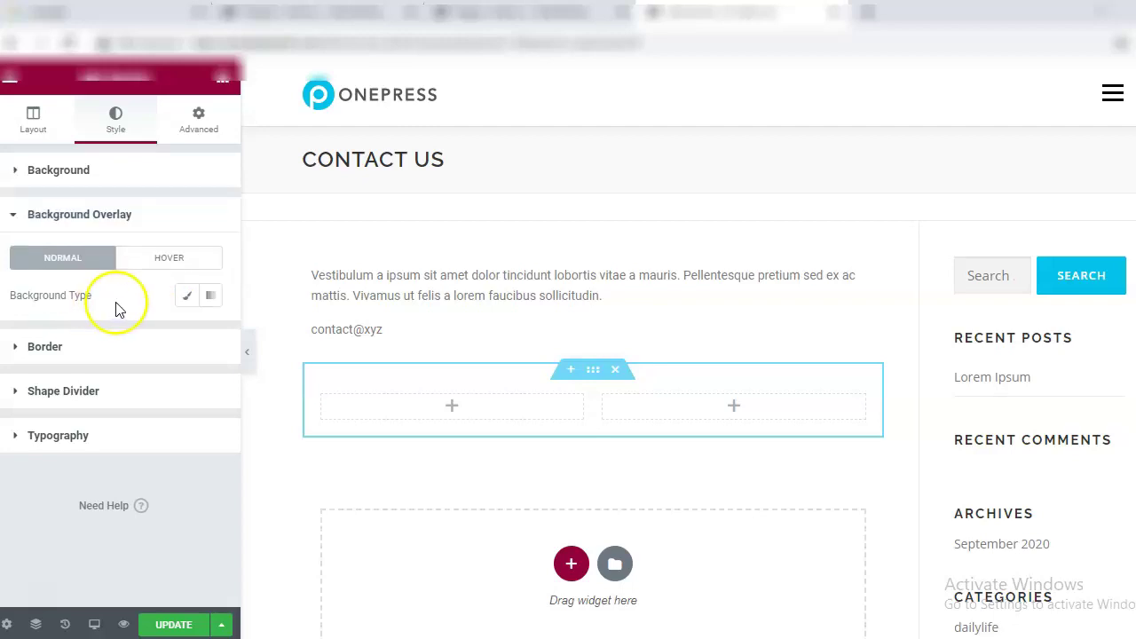
pyautogui.click(77, 349)
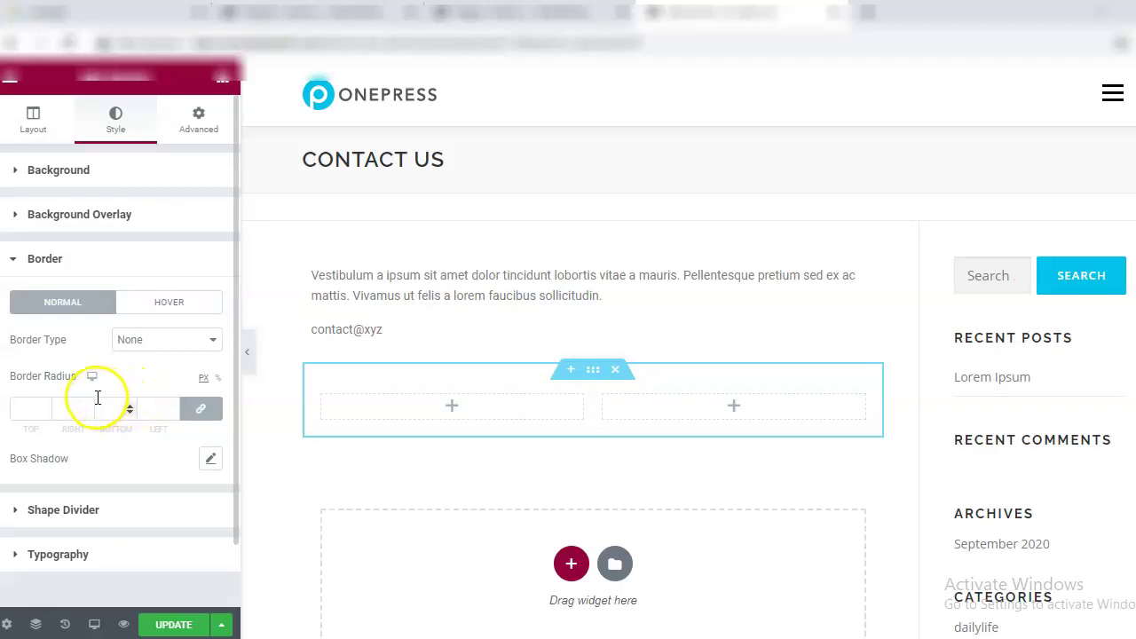
pyautogui.click(145, 347)
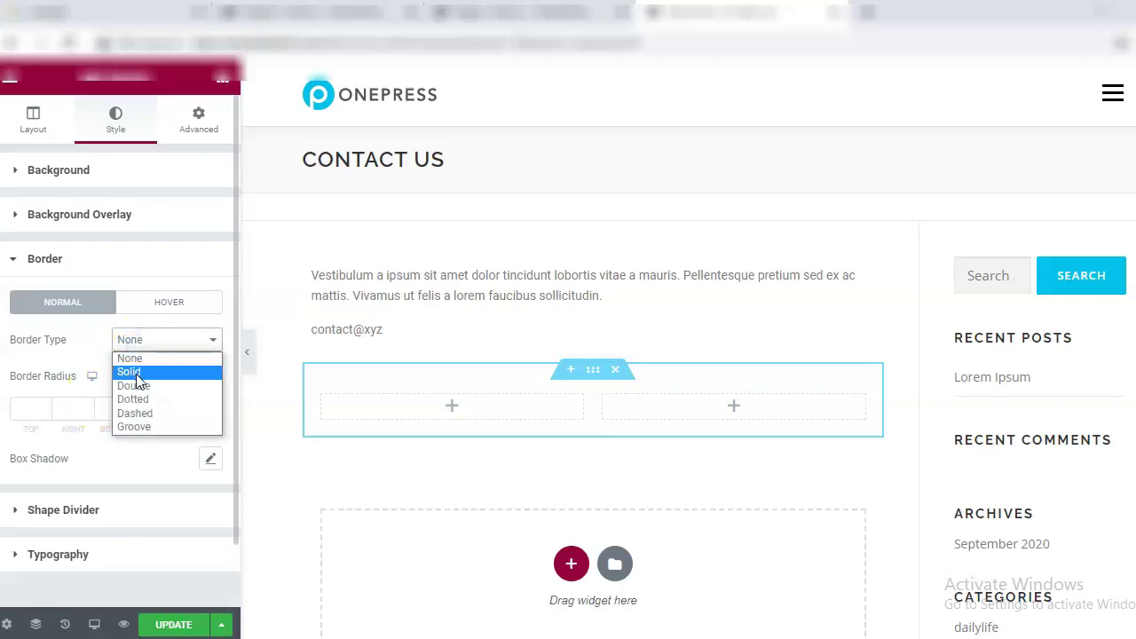
pyautogui.click(137, 379)
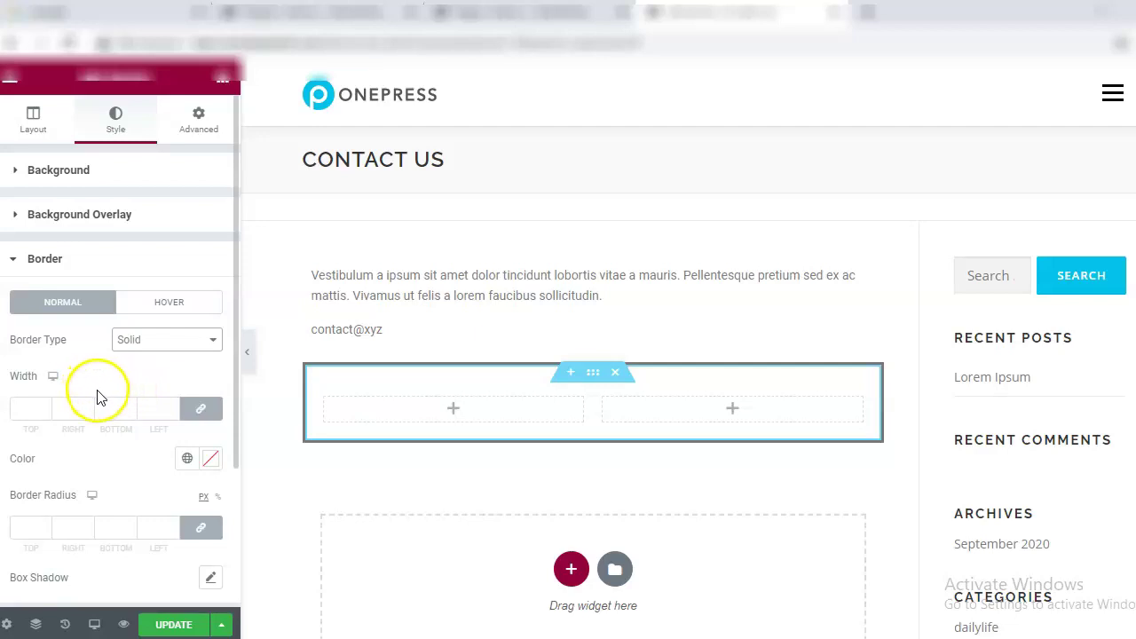
pyautogui.click(45, 407)
pyautogui.click(45, 408)
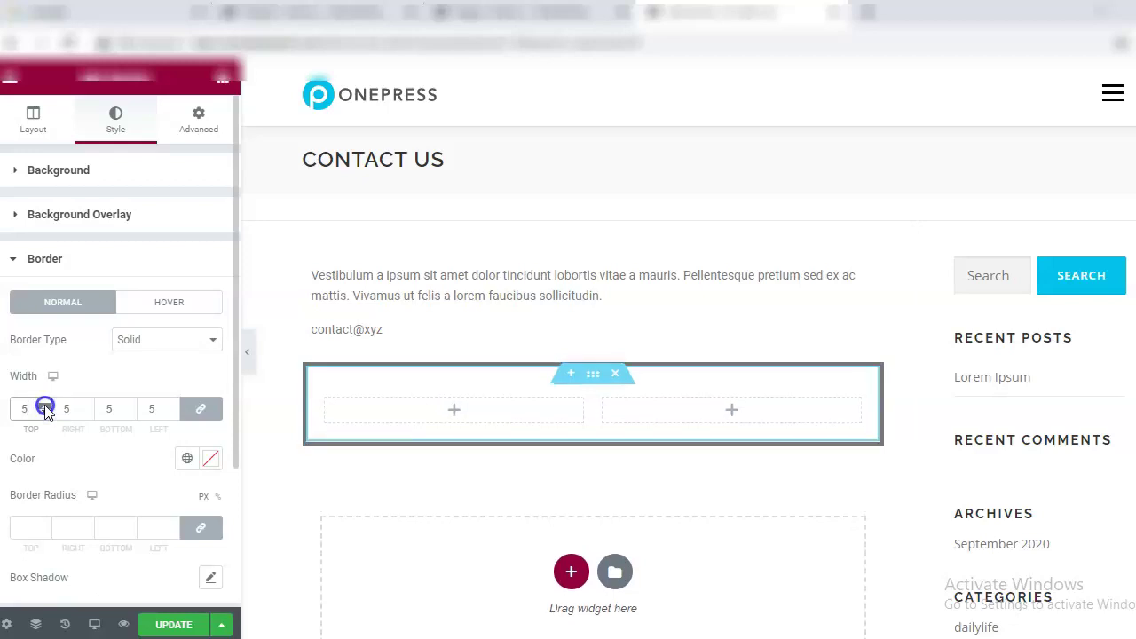
pyautogui.doubleClick(45, 412)
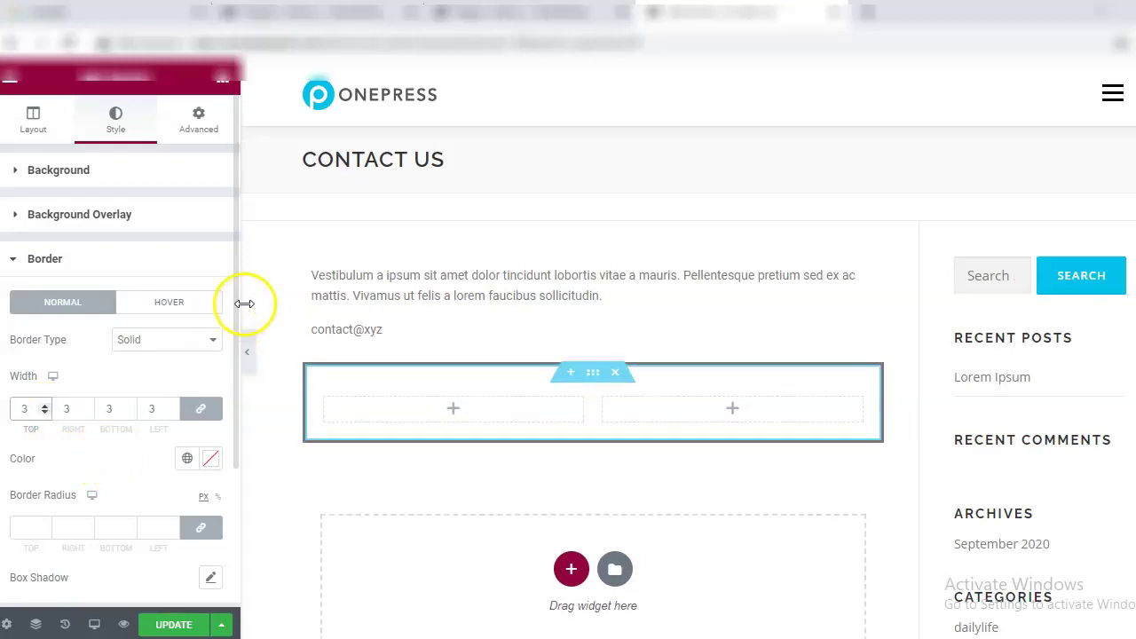
# - Examine the section's hover border, shape divider and typography style options, and return to the widget list from its first column
pyautogui.click(190, 305)
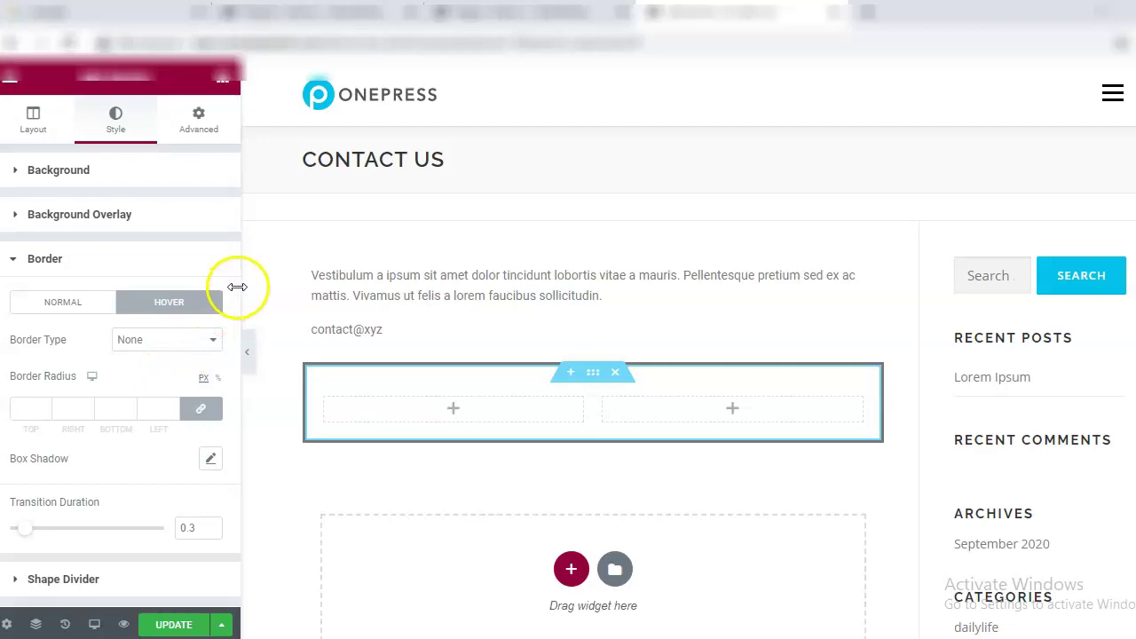
pyautogui.moveTo(235, 287); pyautogui.dragTo(232, 364)
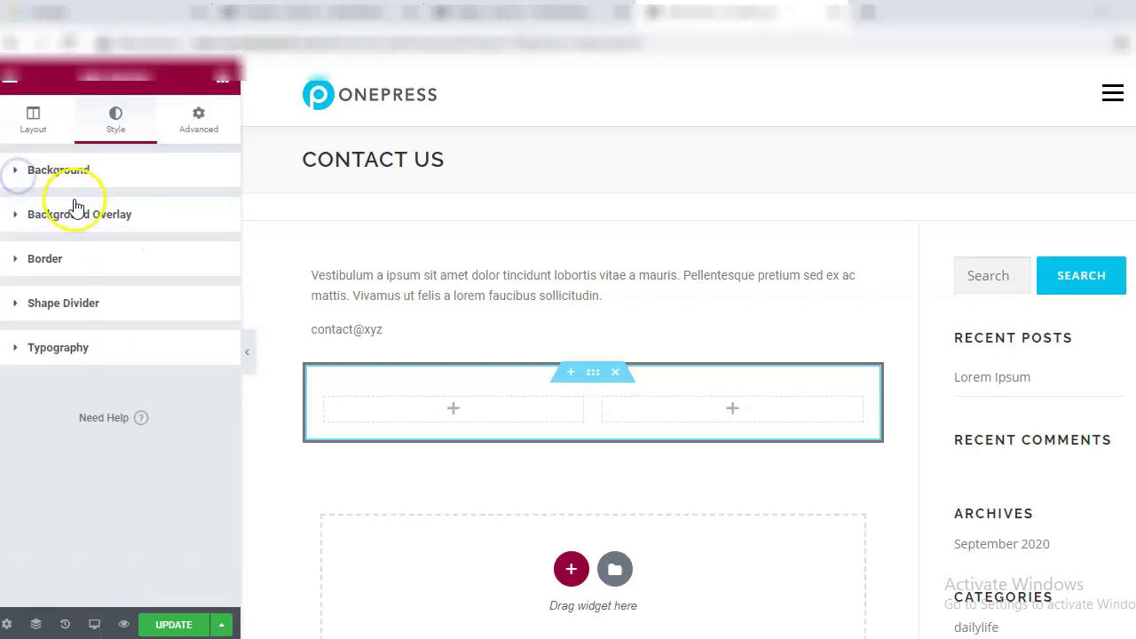
pyautogui.click(27, 304)
pyautogui.click(11, 308)
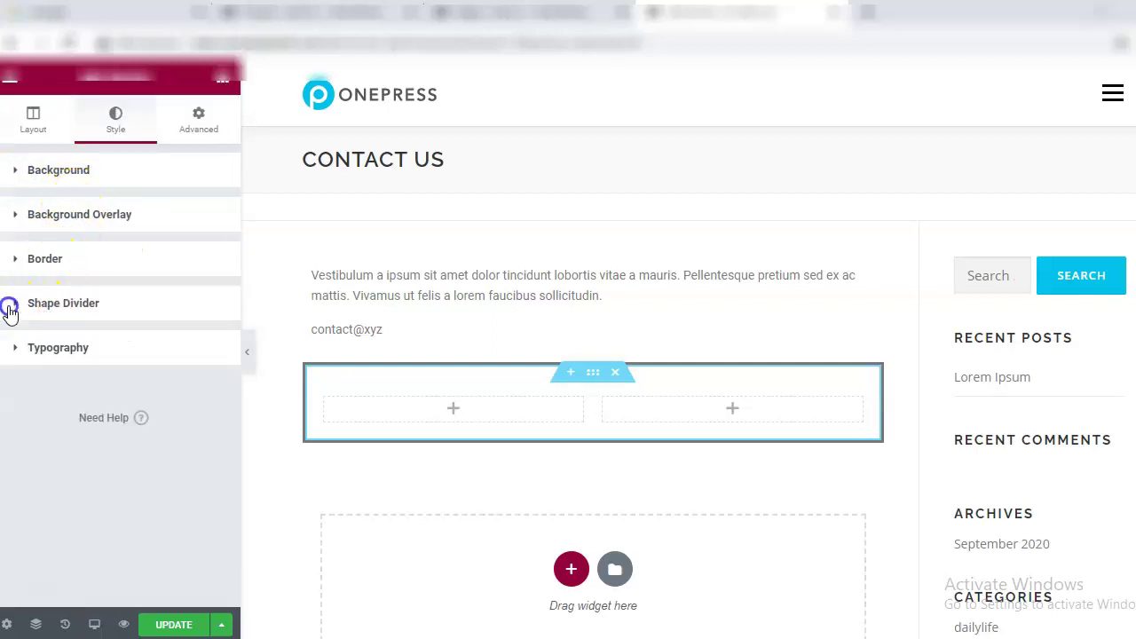
pyautogui.click(17, 354)
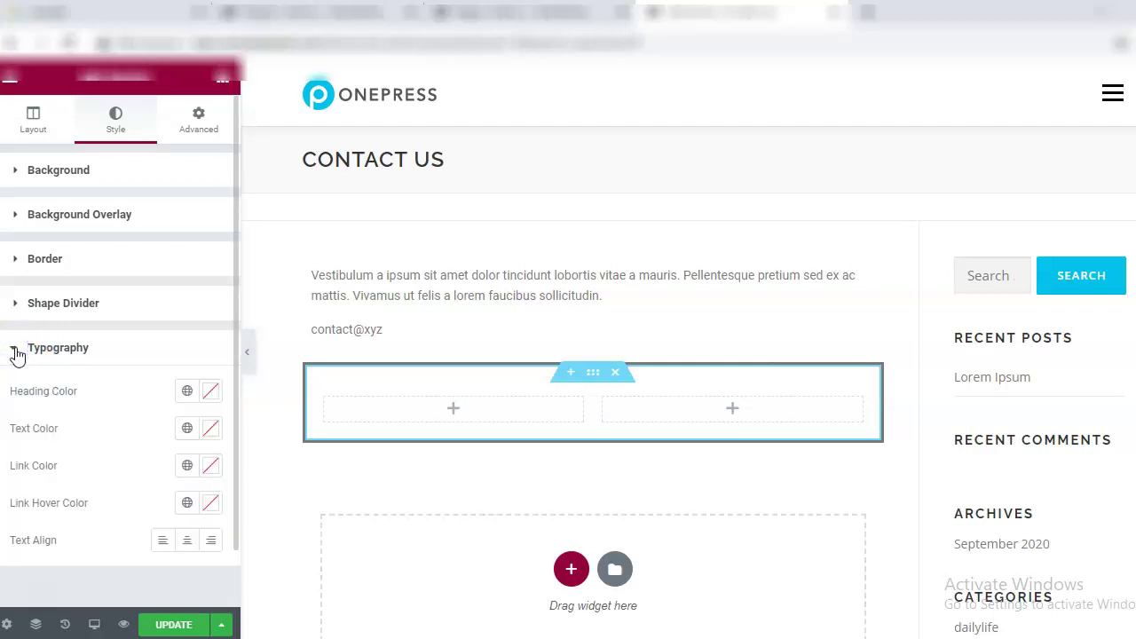
pyautogui.click(17, 352)
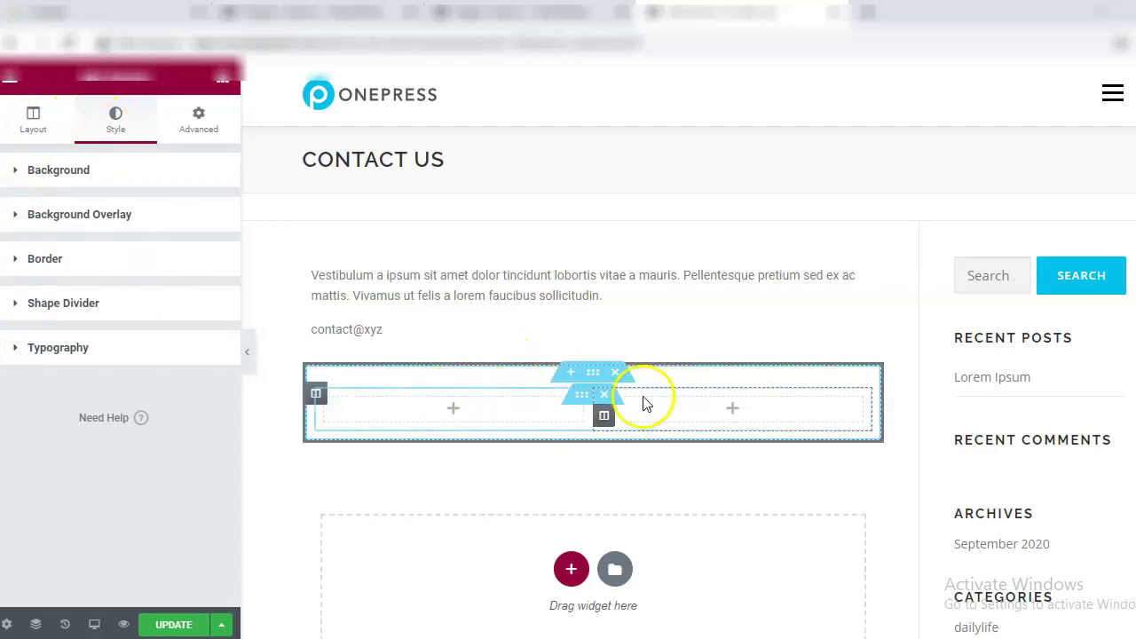
pyautogui.click(498, 418)
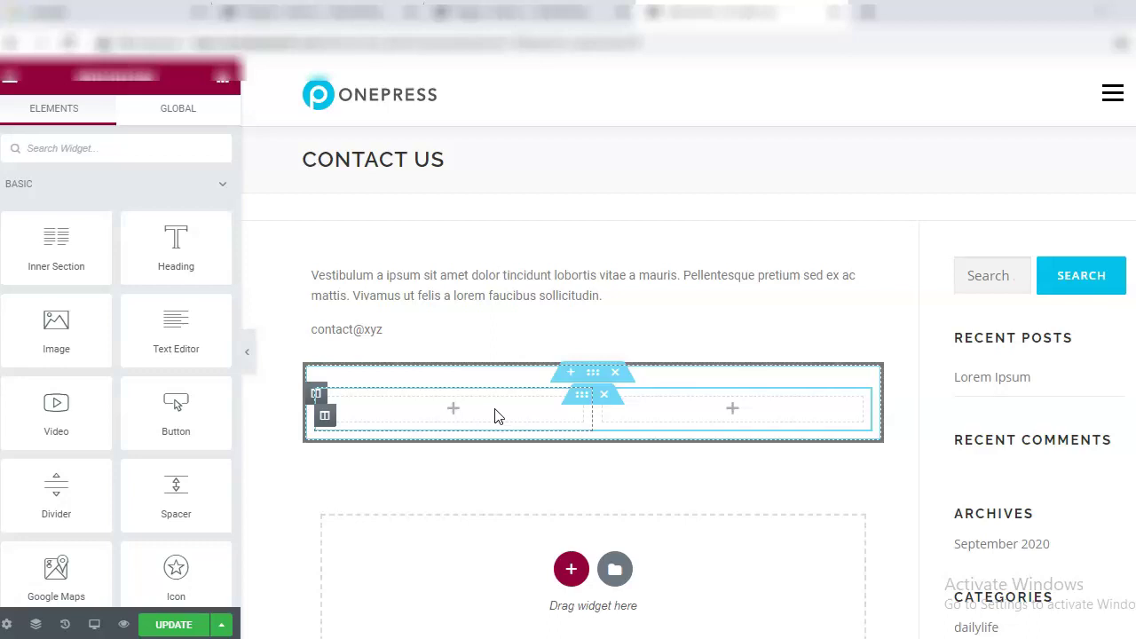
# - Add a Text Editor widget to the inner section's first column with the lines "Contact Details", "Adddress", "Phone" and "Email"
pyautogui.moveTo(174, 325); pyautogui.dragTo(420, 414)
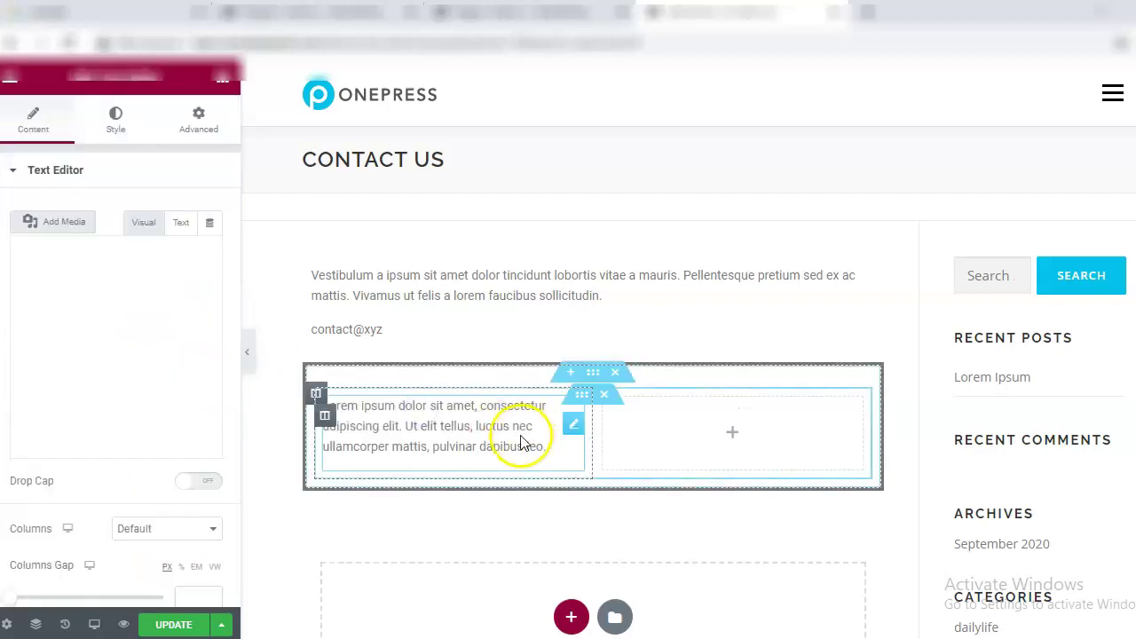
pyautogui.moveTo(157, 503); pyautogui.dragTo(37, 394)
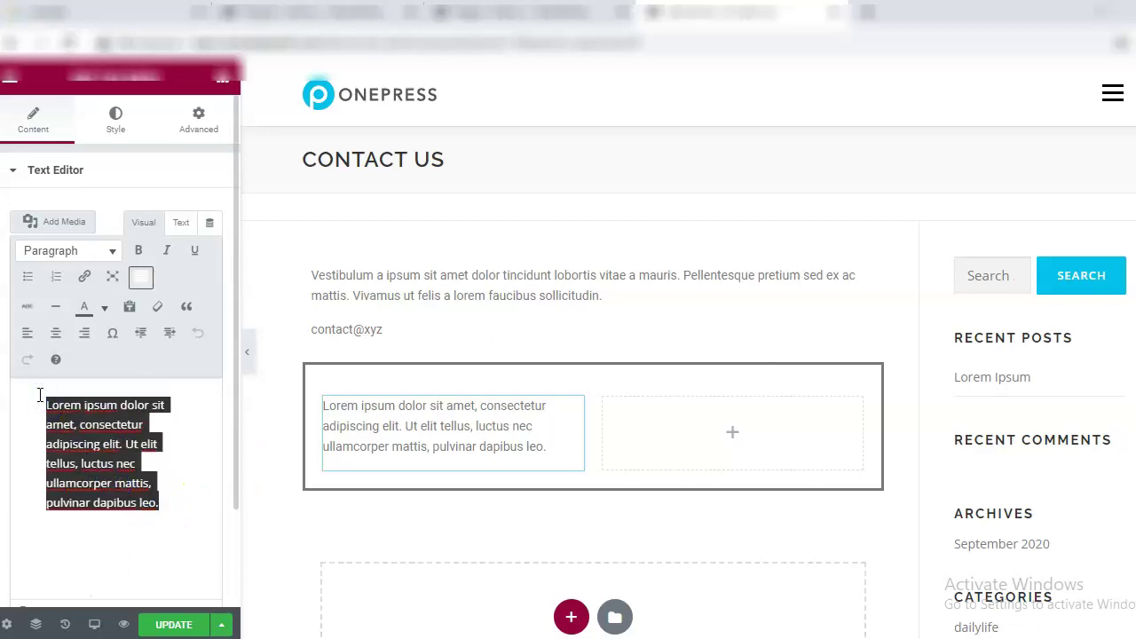
pyautogui.write('Contact Details')
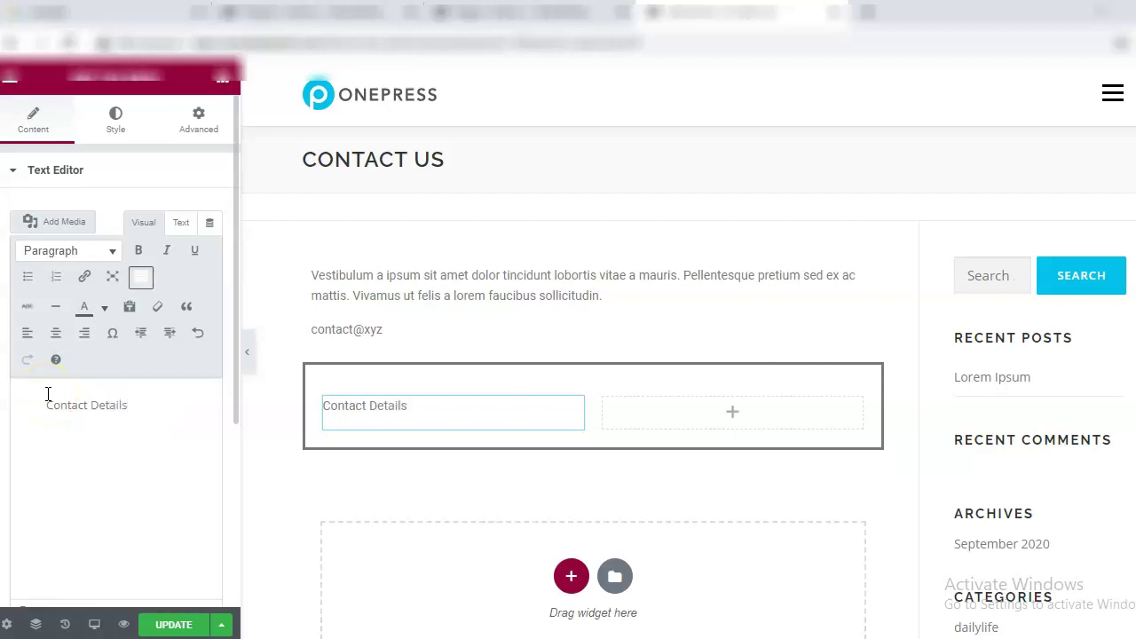
pyautogui.press('Return')
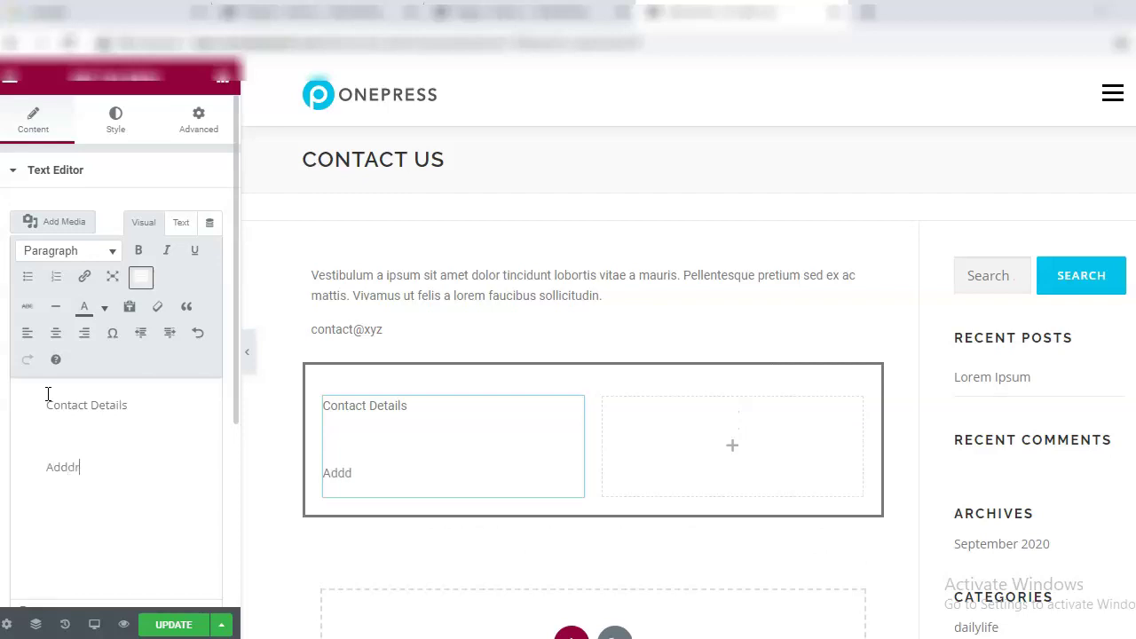
pyautogui.press('Return')
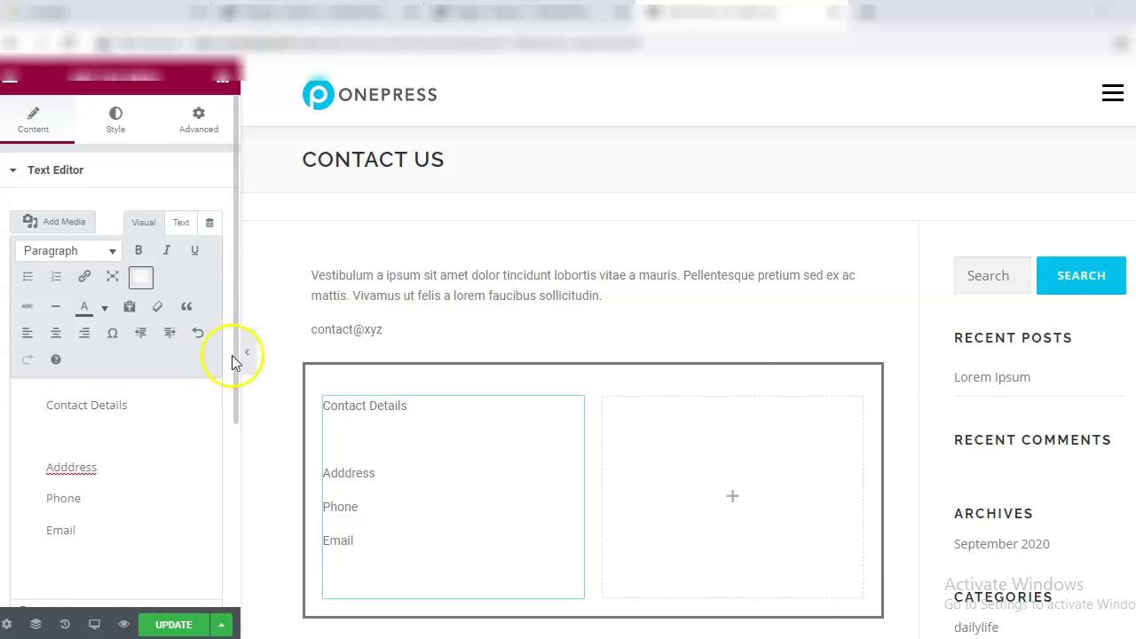
# - Add a Shortcode widget to the inner section's empty second column
pyautogui.click(223, 76)
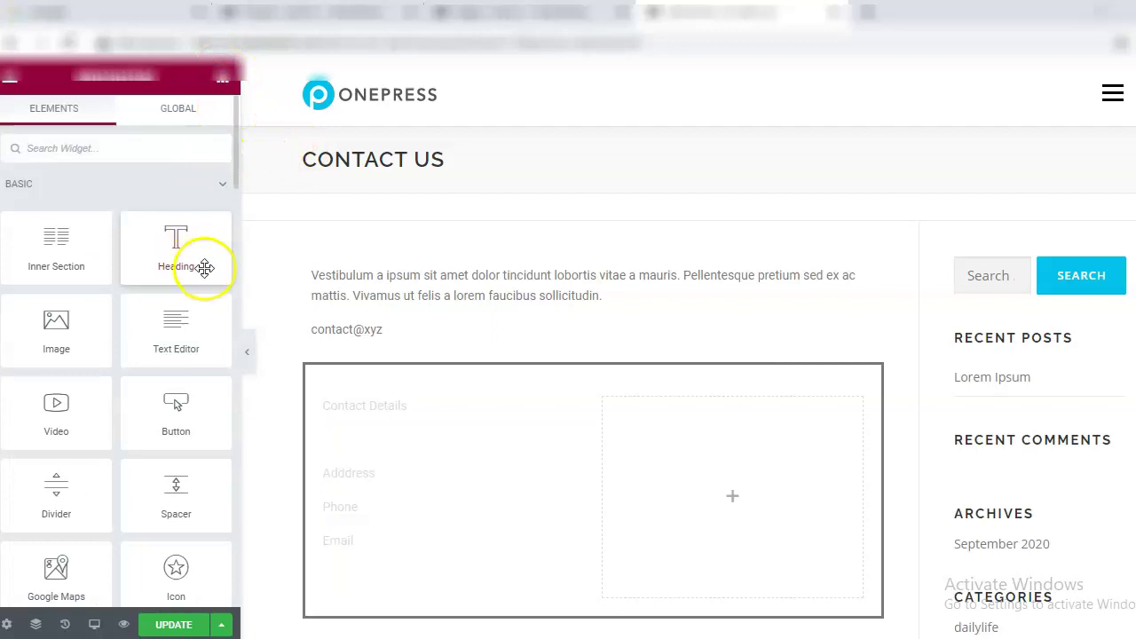
pyautogui.moveTo(235, 160); pyautogui.dragTo(225, 515)
pyautogui.moveTo(172, 337); pyautogui.dragTo(723, 487)
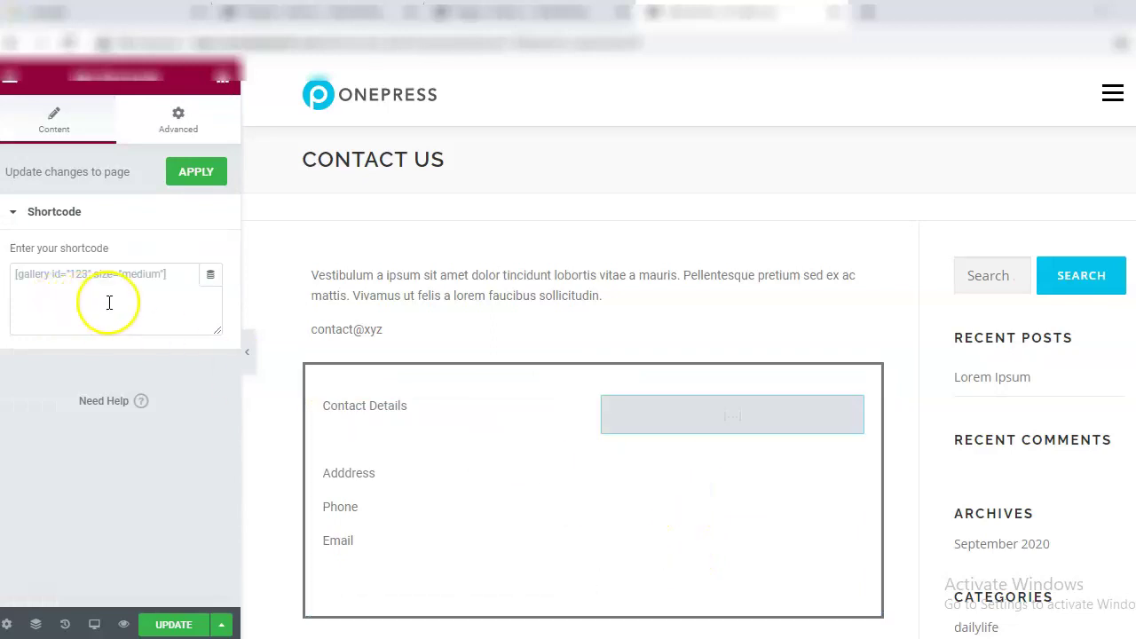
# - Open the Contact Form 7 forms list in a new browser tab and copy the shortcode of Contact form 1
pyautogui.moveTo(293, 17)
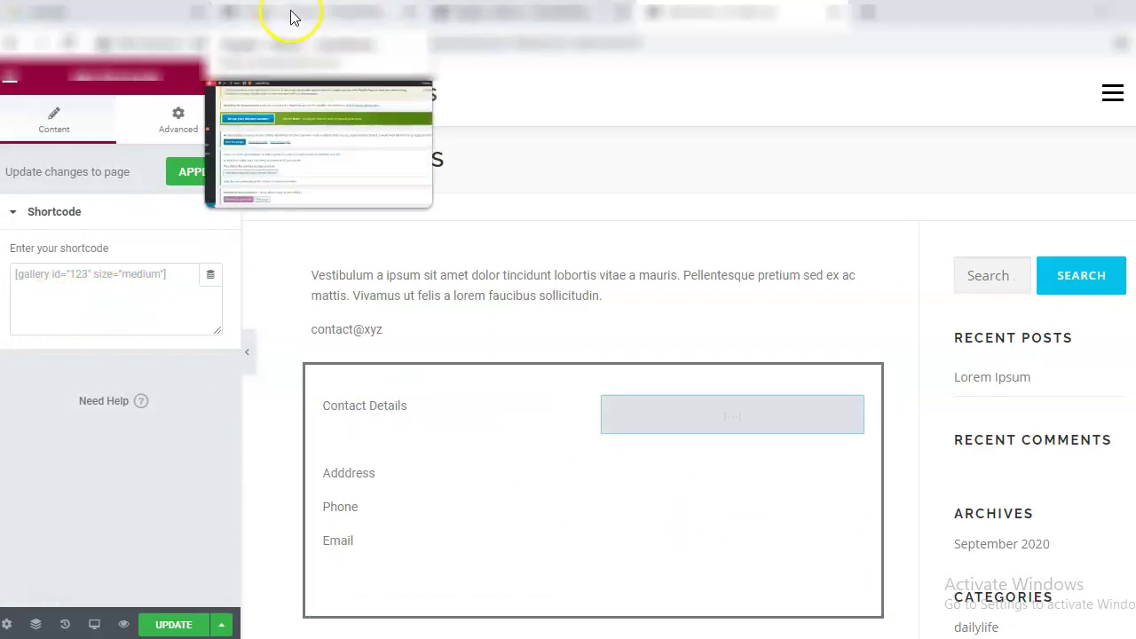
pyautogui.click(462, 12)
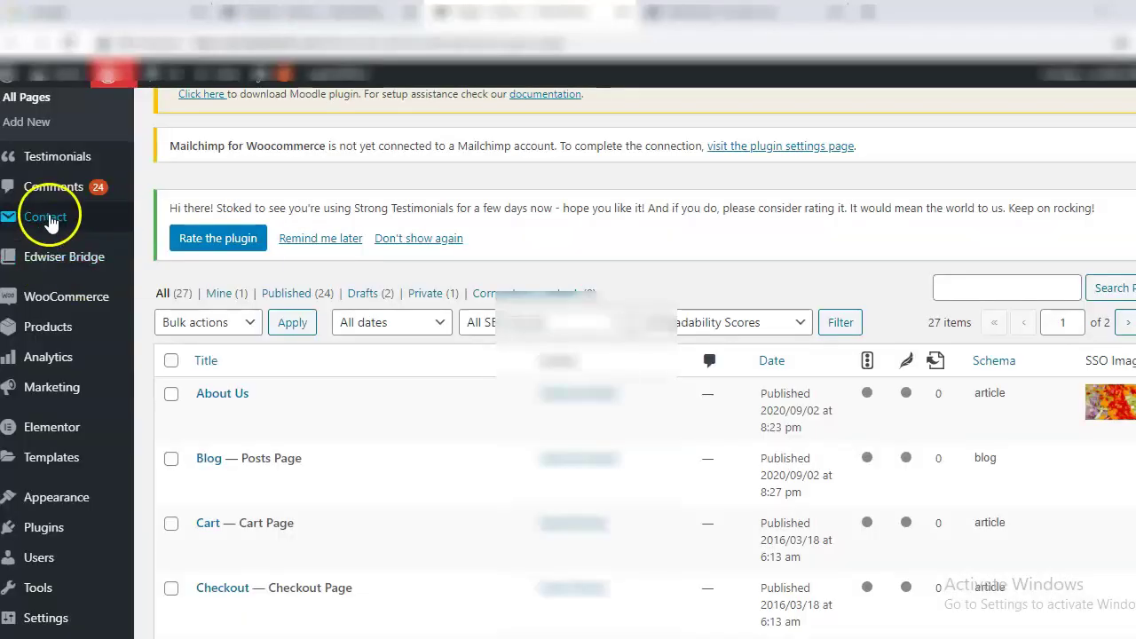
pyautogui.moveTo(120, 226)
pyautogui.rightClick(184, 219)
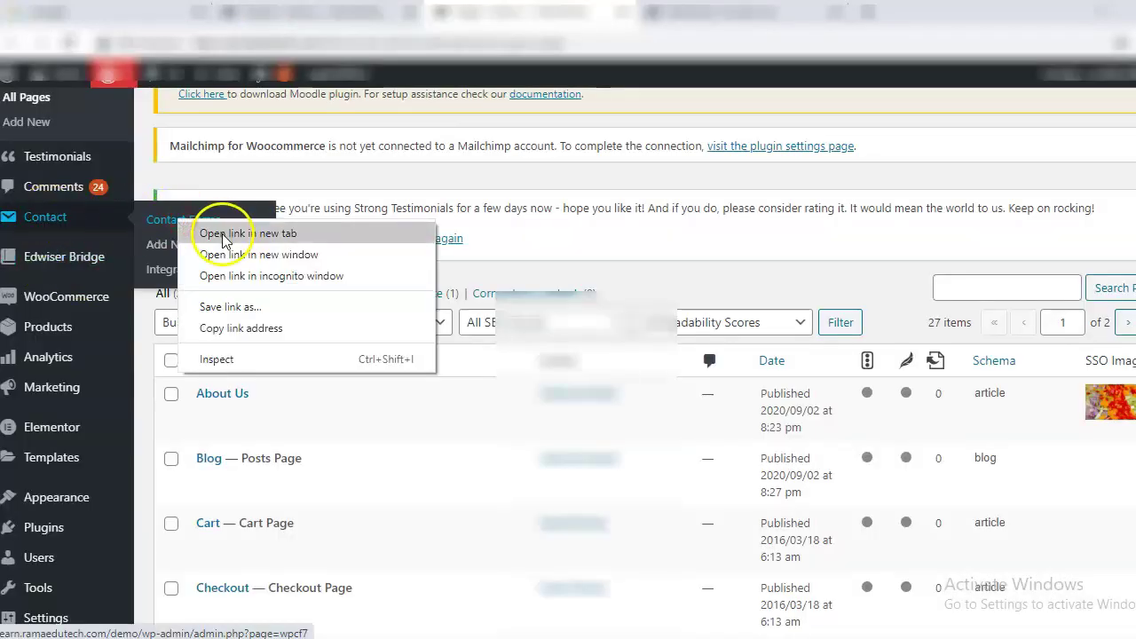
pyautogui.click(195, 228)
pyautogui.click(910, 12)
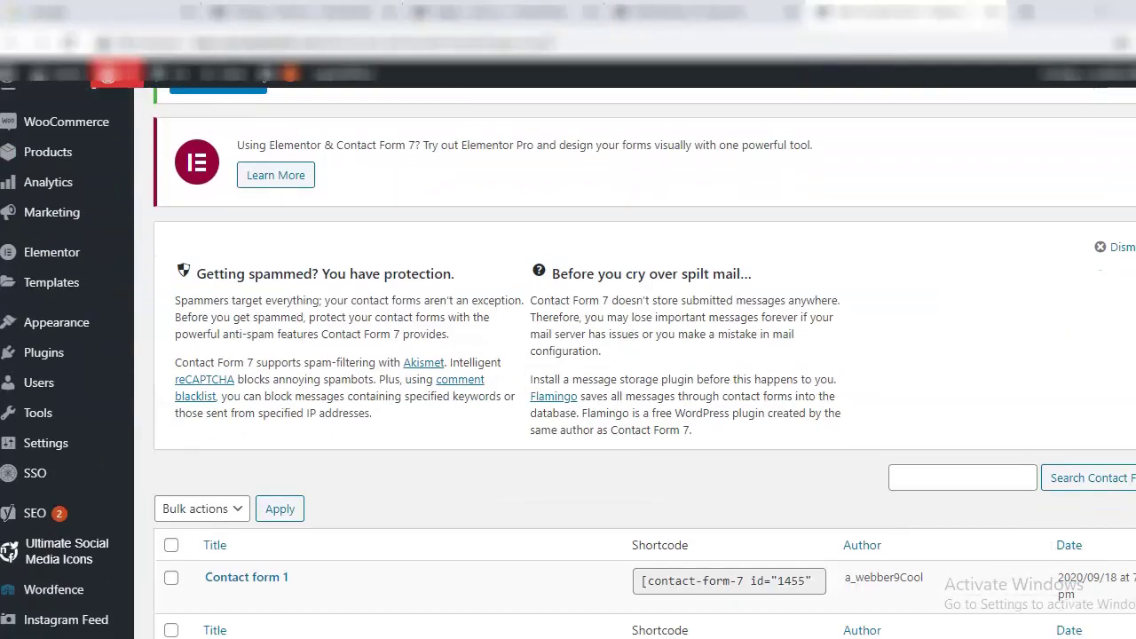
pyautogui.scroll(-3, 644, 360)
pyautogui.click(638, 477)
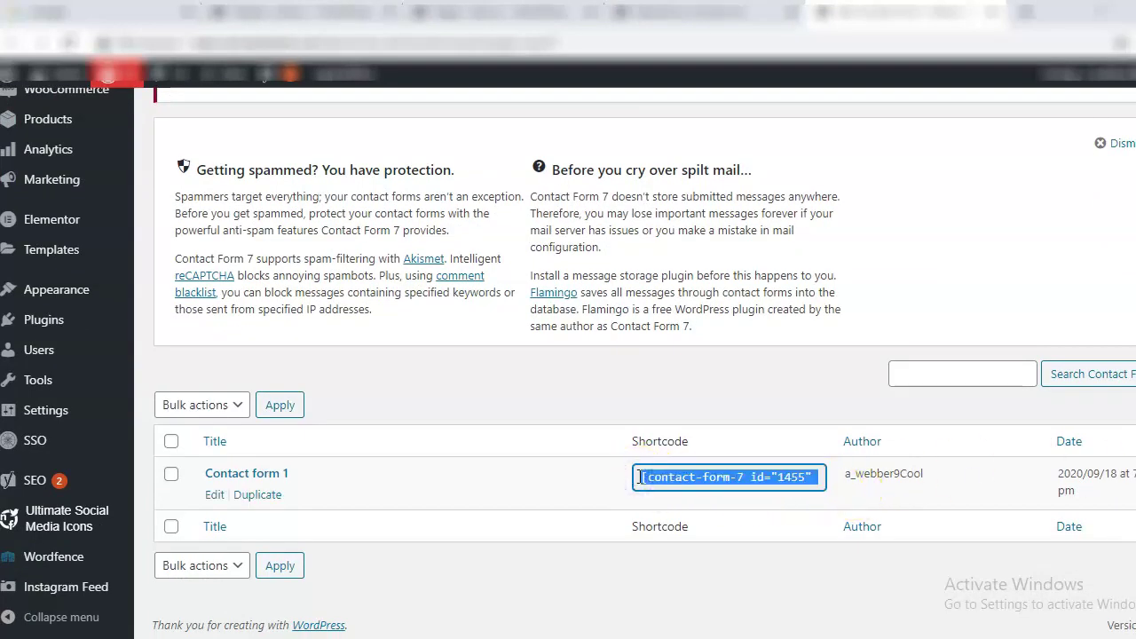
# - Back in the Elementor editor, paste [contact-form-7 id="1455" title="Contact form 1"] into the Shortcode widget and check the form preview
pyautogui.click(719, 10)
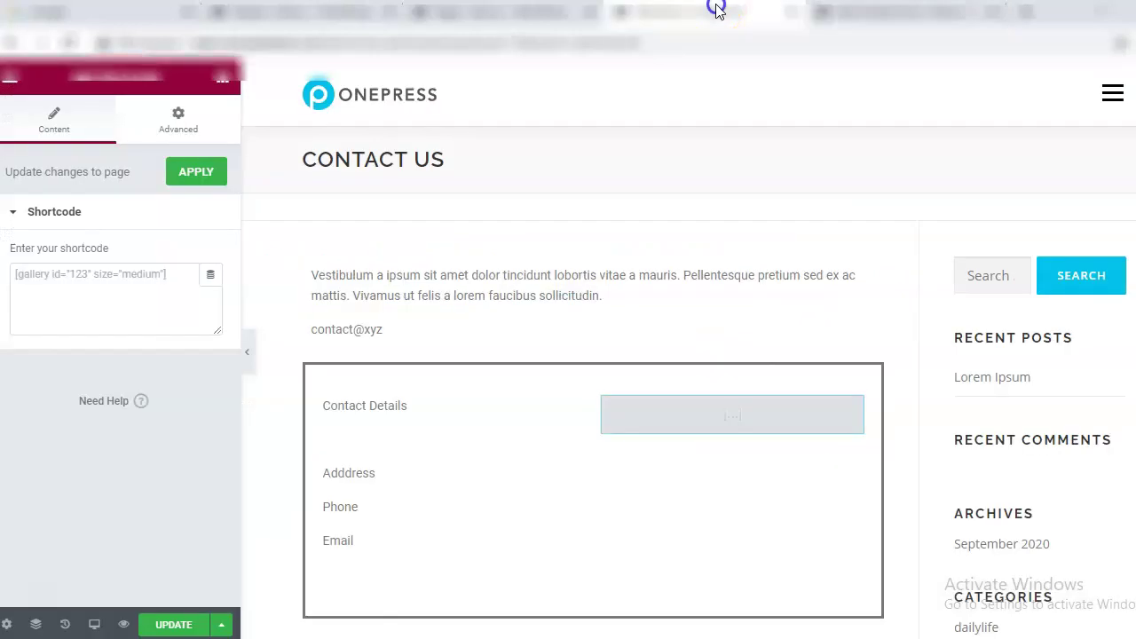
pyautogui.click(88, 286)
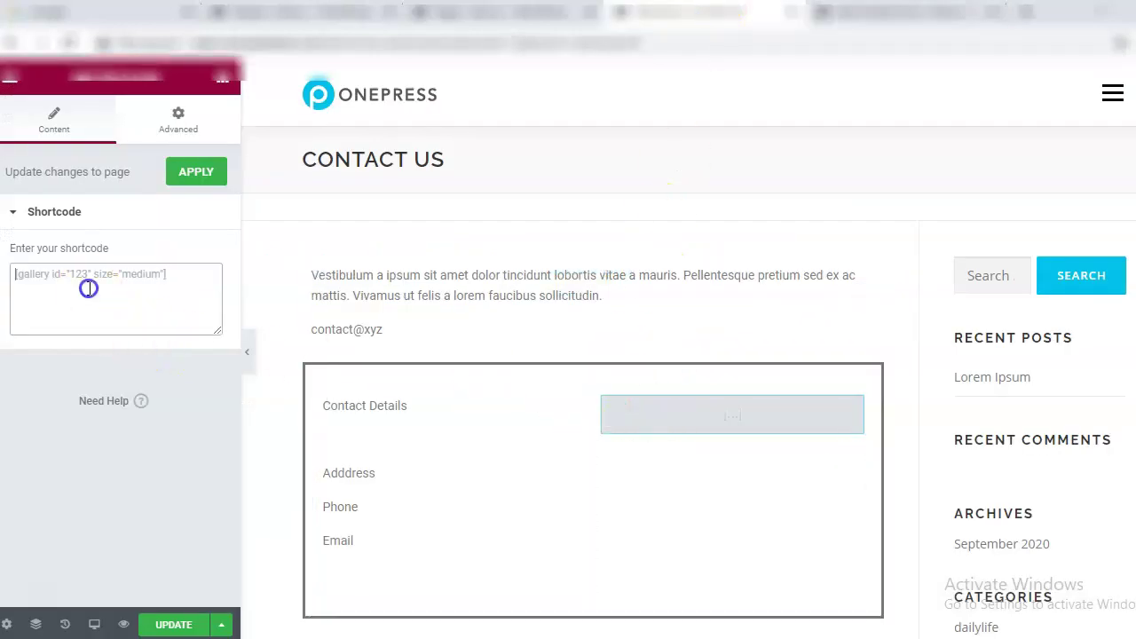
pyautogui.write('[contact-form-7 id="1455" title="Contact form 1"]')
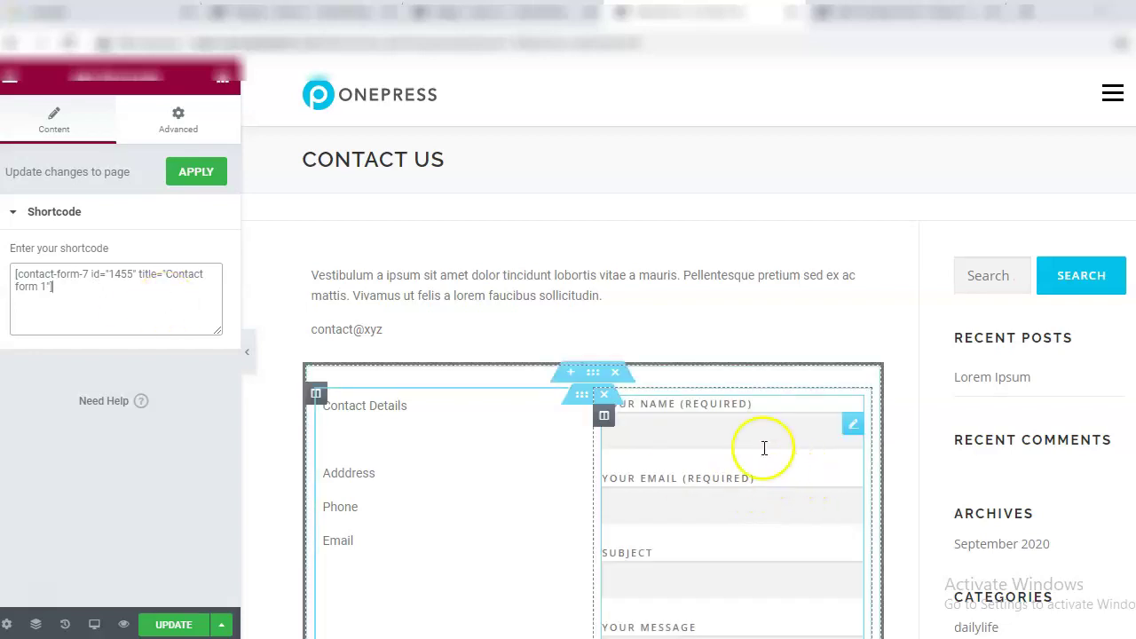
pyautogui.scroll(-4, 806, 539)
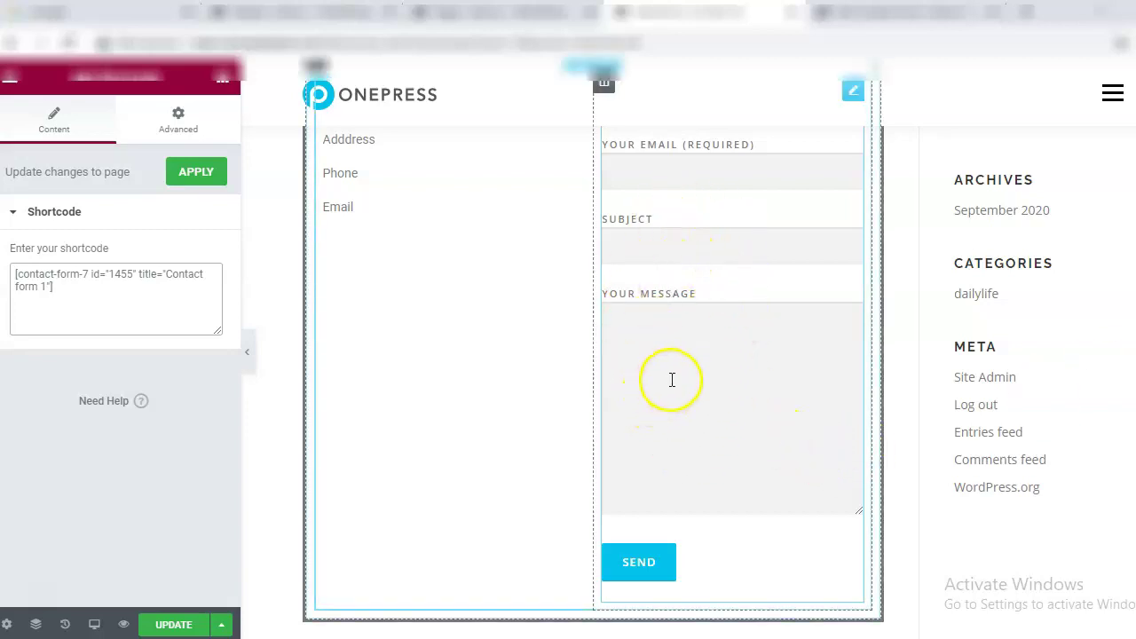
# - Set the Shortcode widget's padding to 5 px on all sides
pyautogui.click(174, 125)
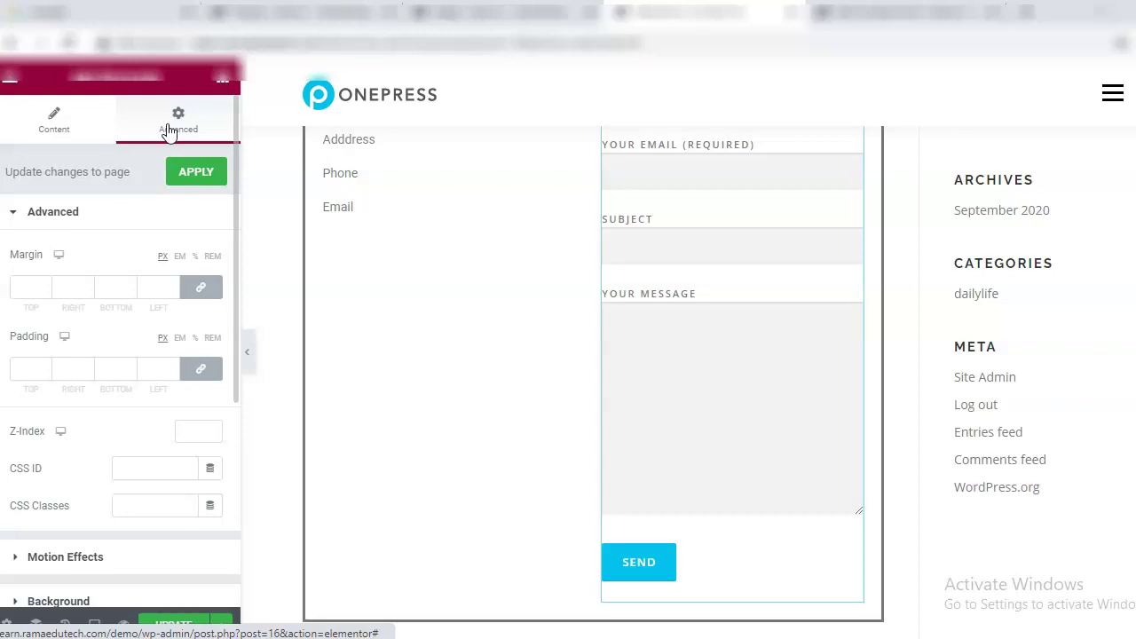
pyautogui.click(45, 368)
pyautogui.click(45, 373)
pyautogui.click(45, 373)
pyautogui.click(44, 373)
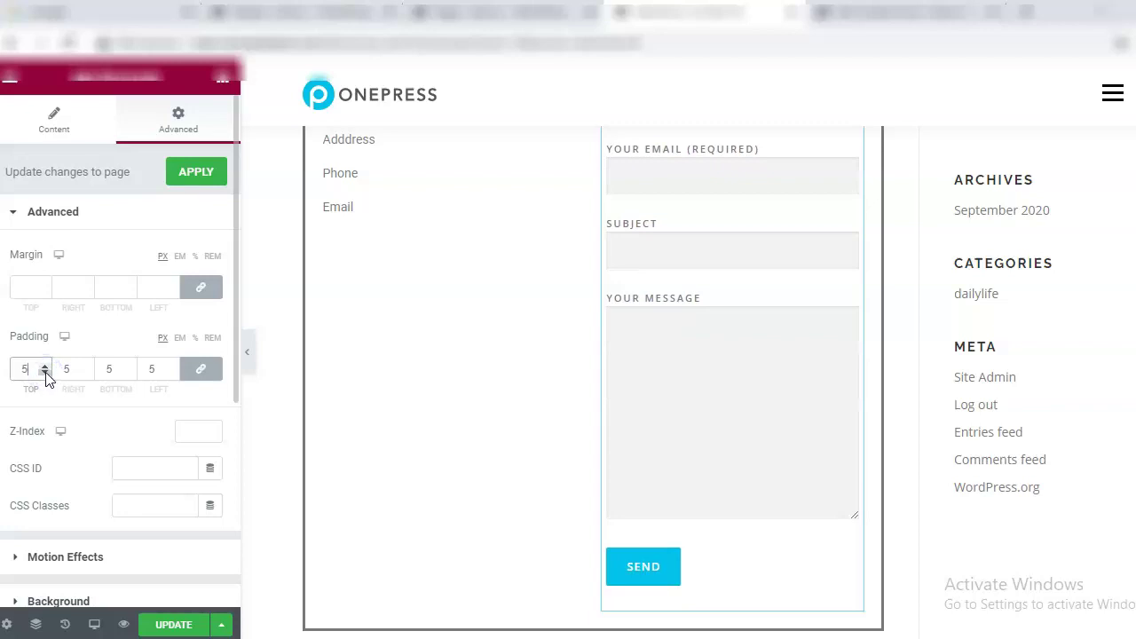
# - Set the Shortcode widget's margin to 4 px on all sides
pyautogui.click(44, 287)
pyautogui.click(44, 284)
pyautogui.click(44, 284)
pyautogui.click(44, 284)
pyautogui.click(44, 284)
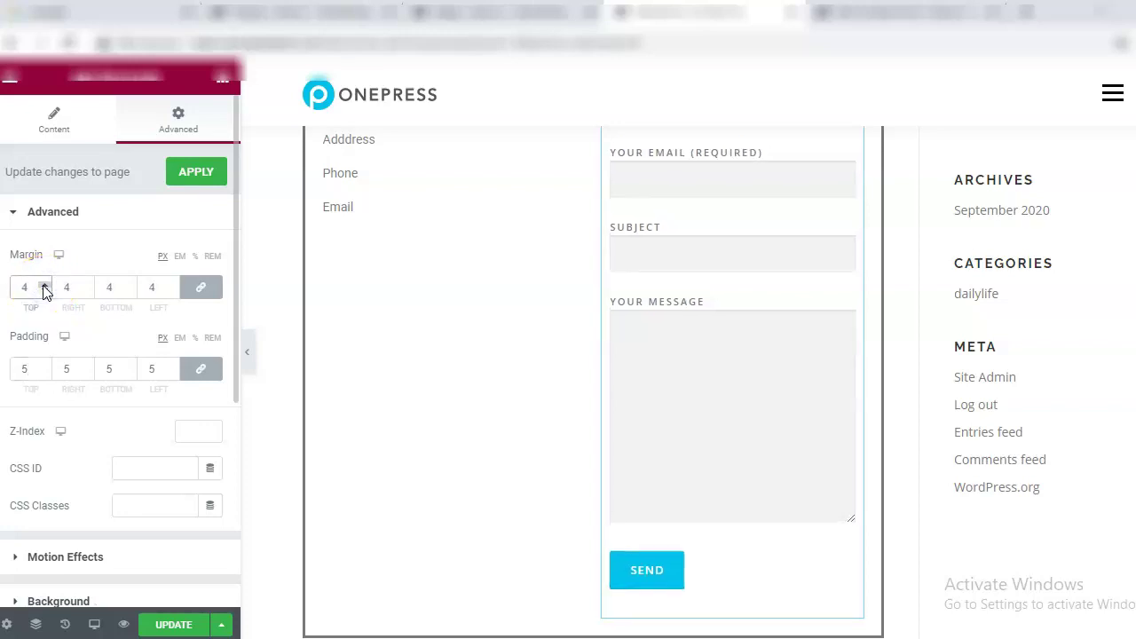
# - Try the Fade In Down and Zoom In entrance animations on the contact form and settle on Fade In
pyautogui.moveTo(1135, 452); pyautogui.dragTo(1135, 435)
pyautogui.moveTo(236, 315); pyautogui.dragTo(229, 499)
pyautogui.click(65, 252)
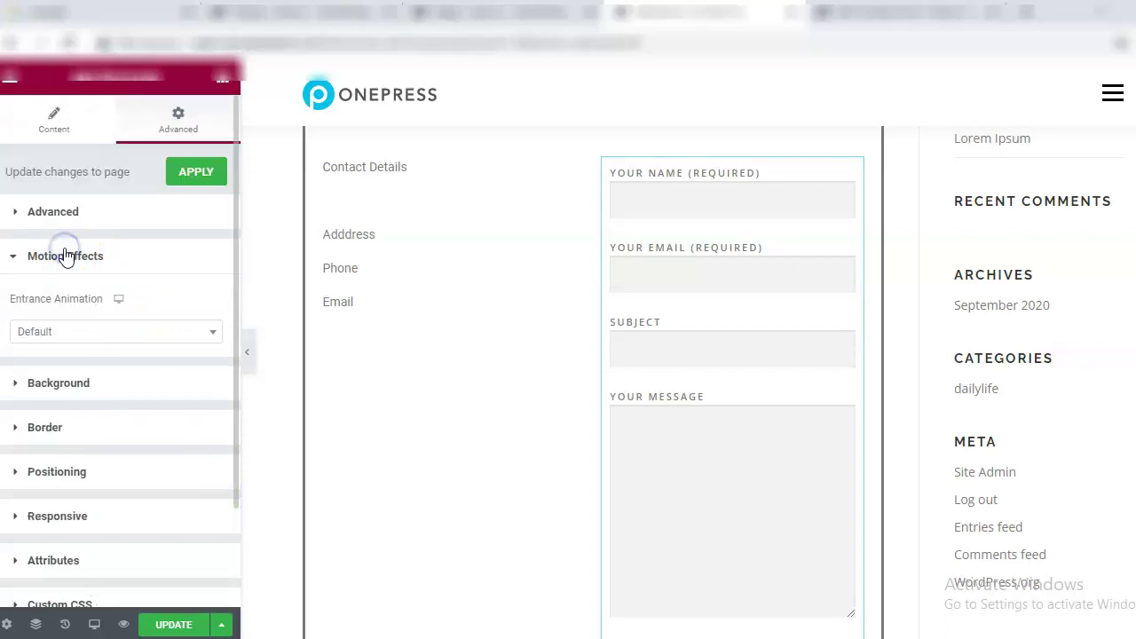
pyautogui.click(34, 337)
pyautogui.click(40, 445)
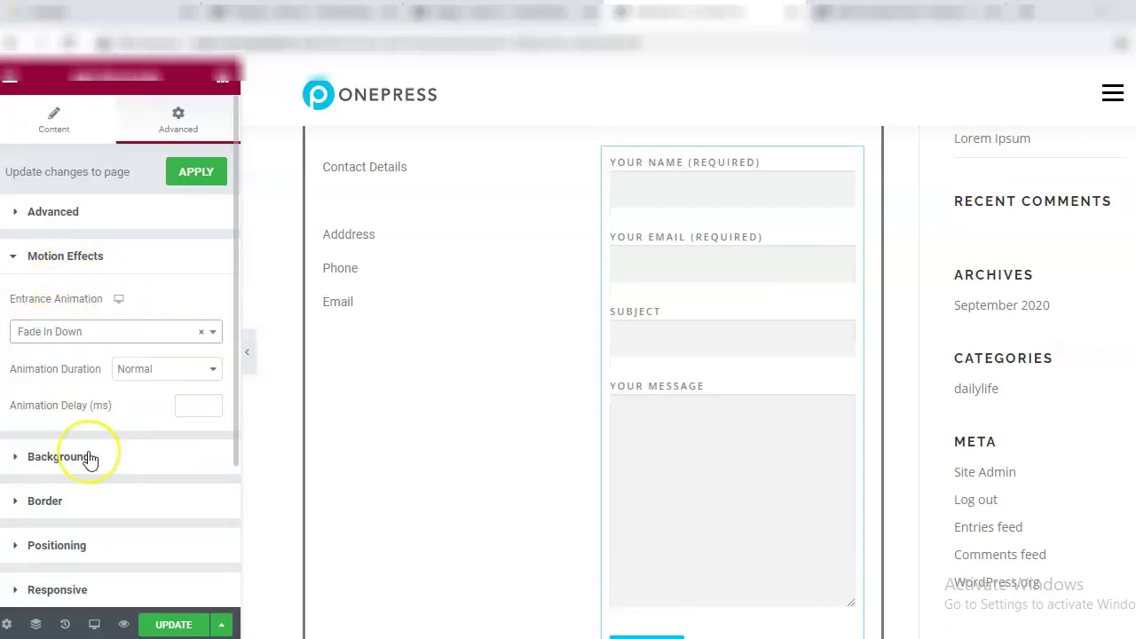
pyautogui.click(34, 340)
pyautogui.scroll(-2, 51, 497)
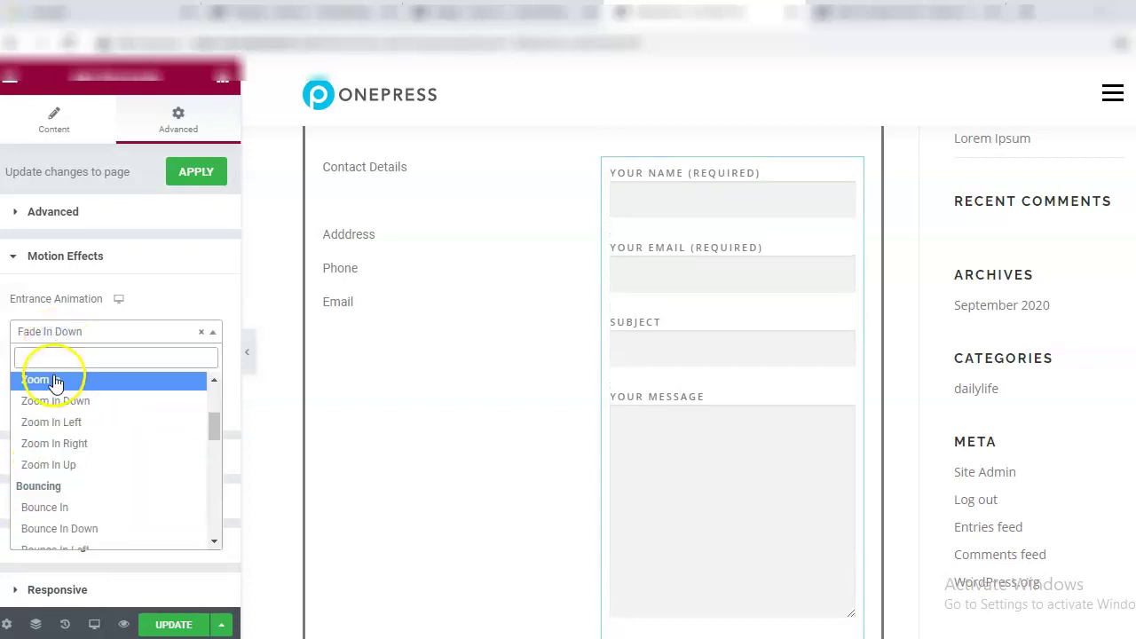
pyautogui.click(53, 382)
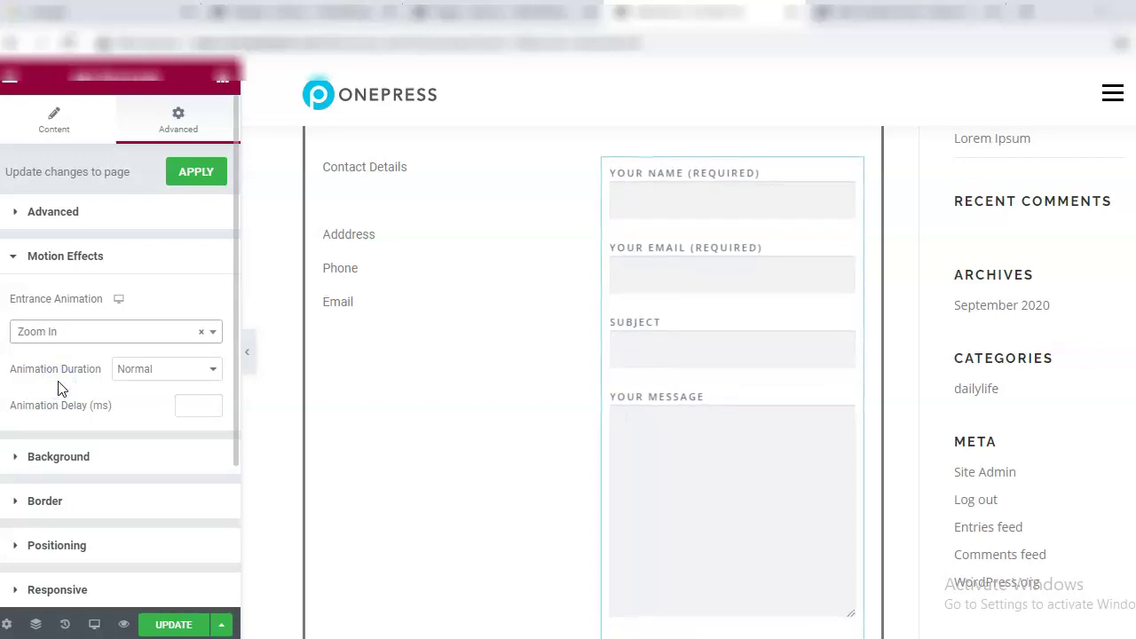
pyautogui.click(211, 333)
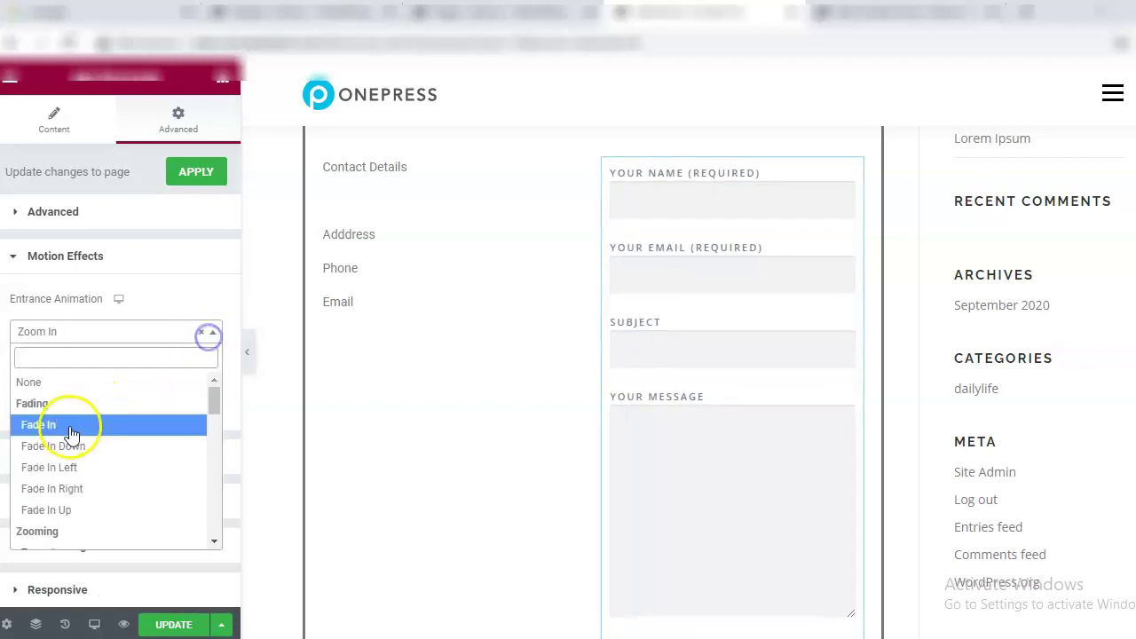
pyautogui.click(71, 426)
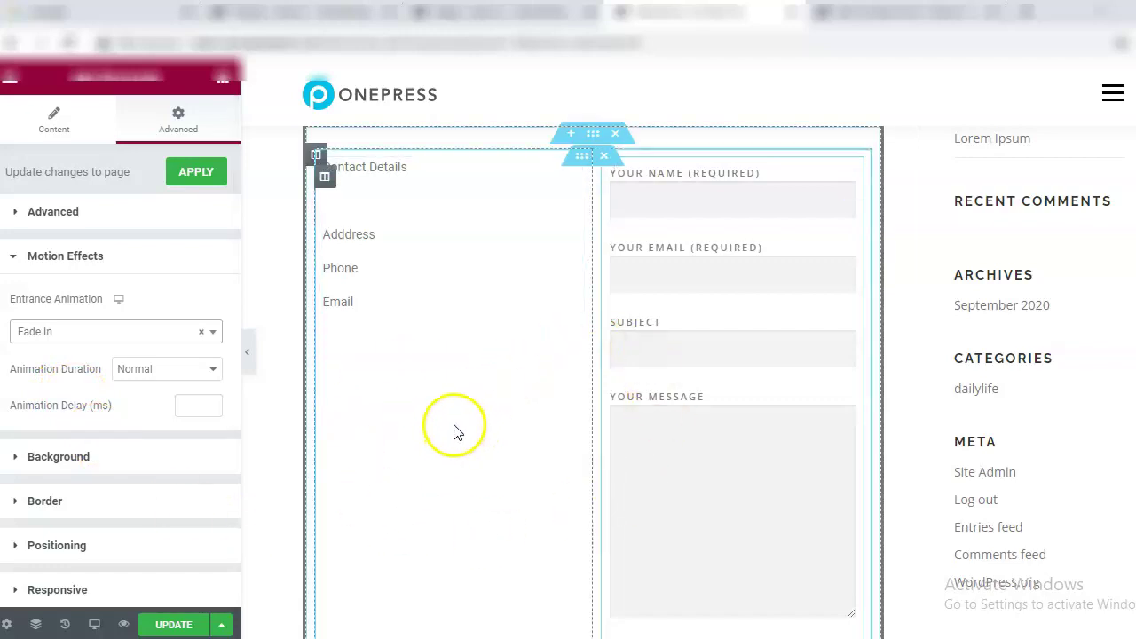
# - Check the rest of the contact form down to the page's end and return to the widget list
pyautogui.scroll(-1, 688, 382)
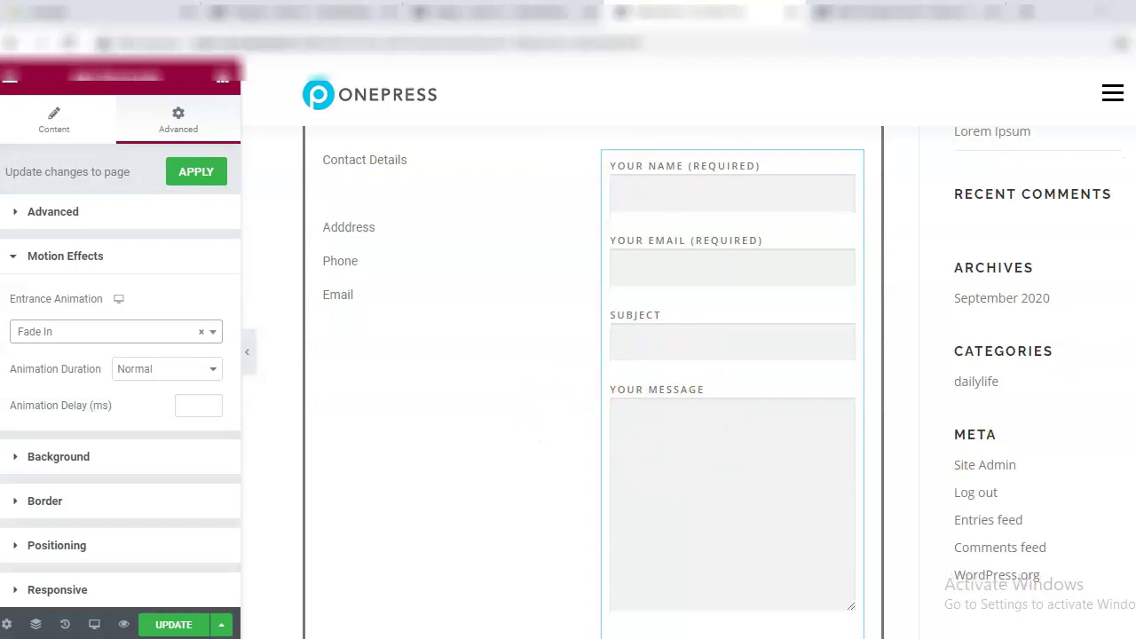
pyautogui.scroll(-5, 466, 397)
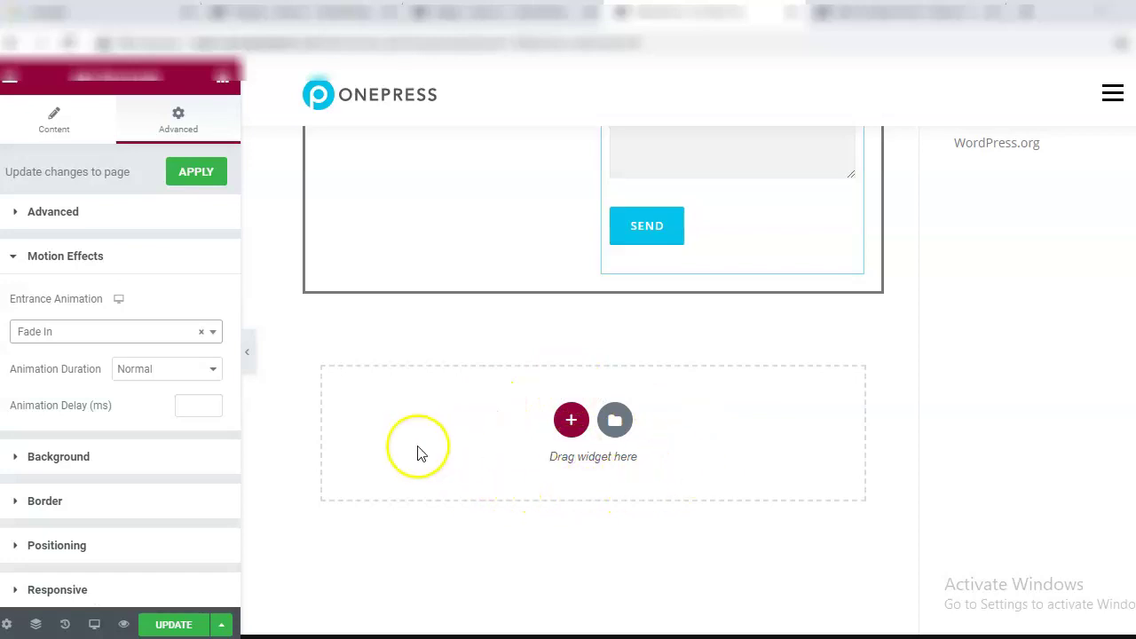
pyautogui.click(223, 81)
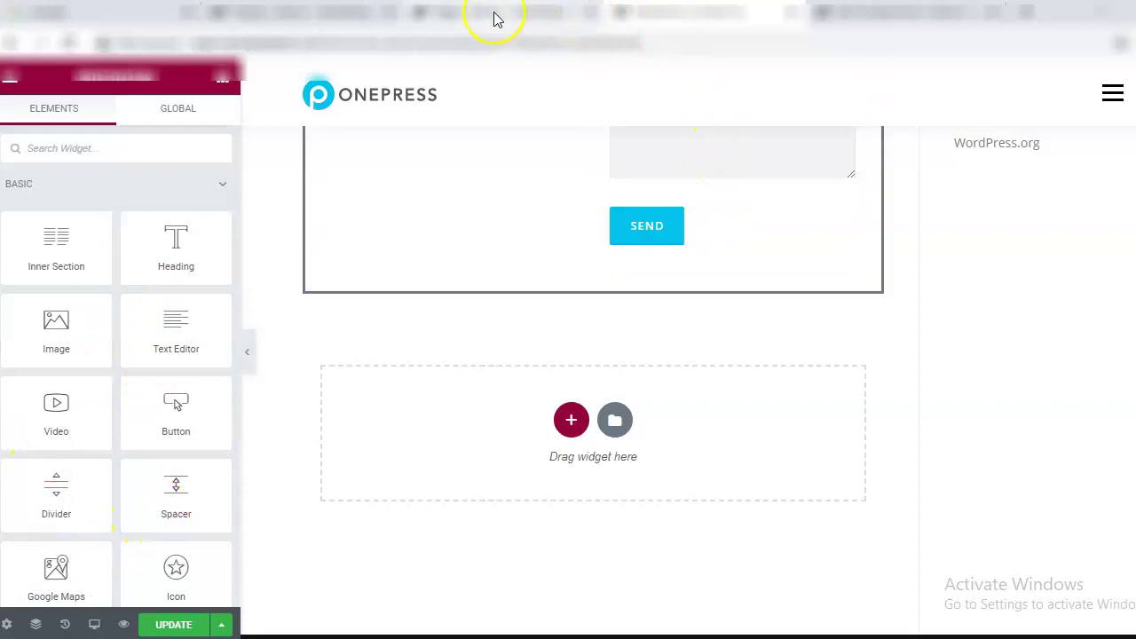
# - Go back to the Installed Plugins page and review the plugins from Akismet Anti-Spam through Login LockDown
pyautogui.click(296, 16)
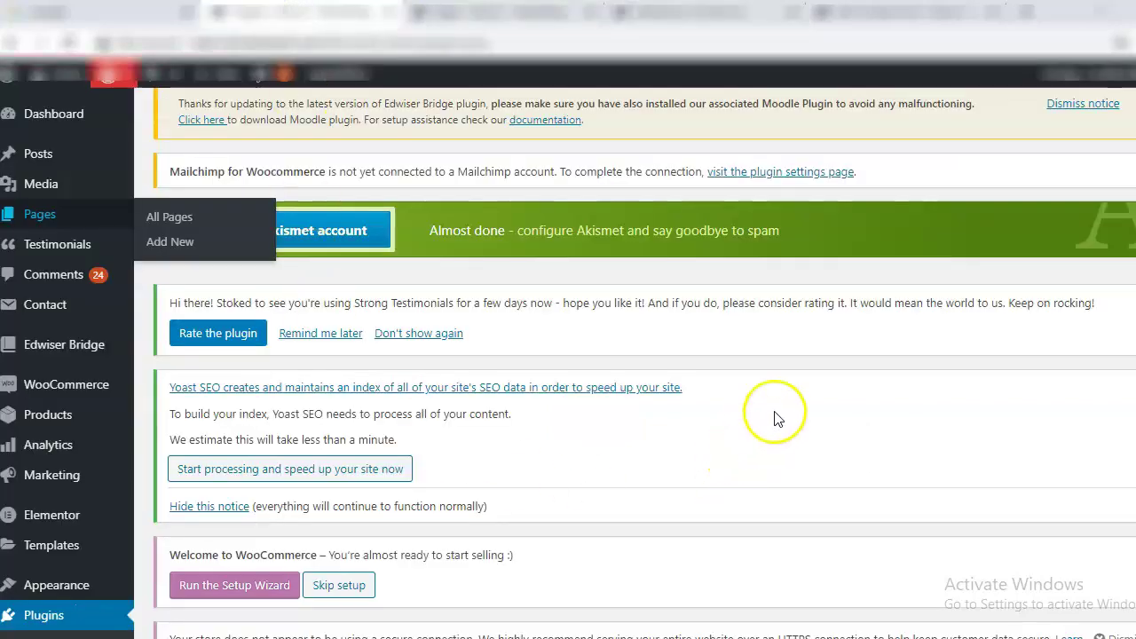
pyautogui.scroll(-1, 635, 363)
pyautogui.scroll(-6, 634, 363)
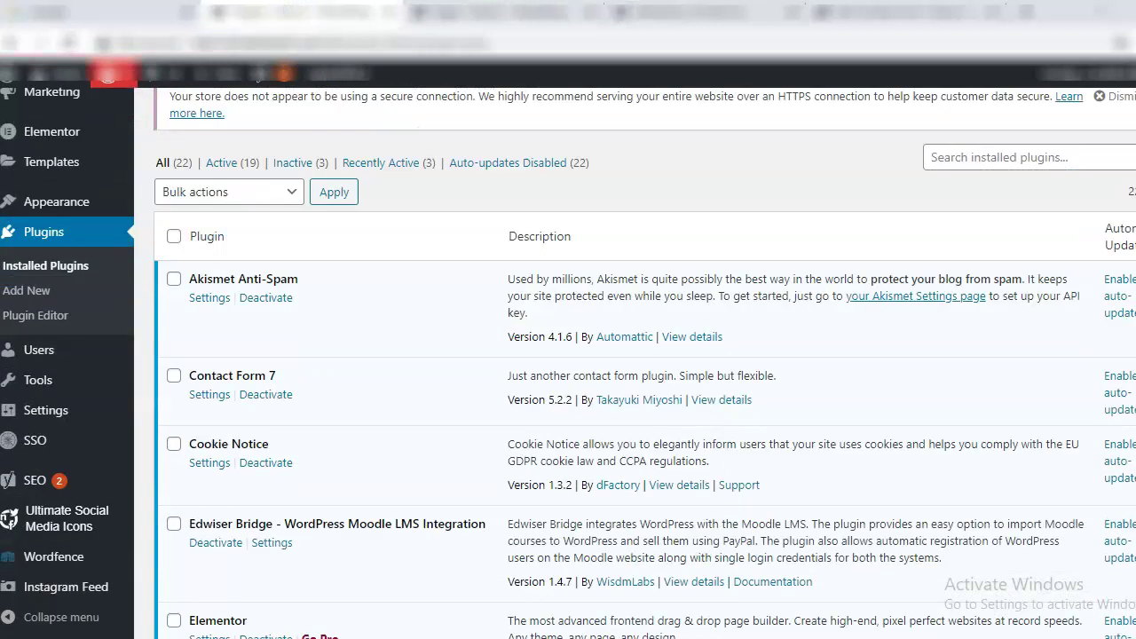
pyautogui.scroll(-2, 634, 363)
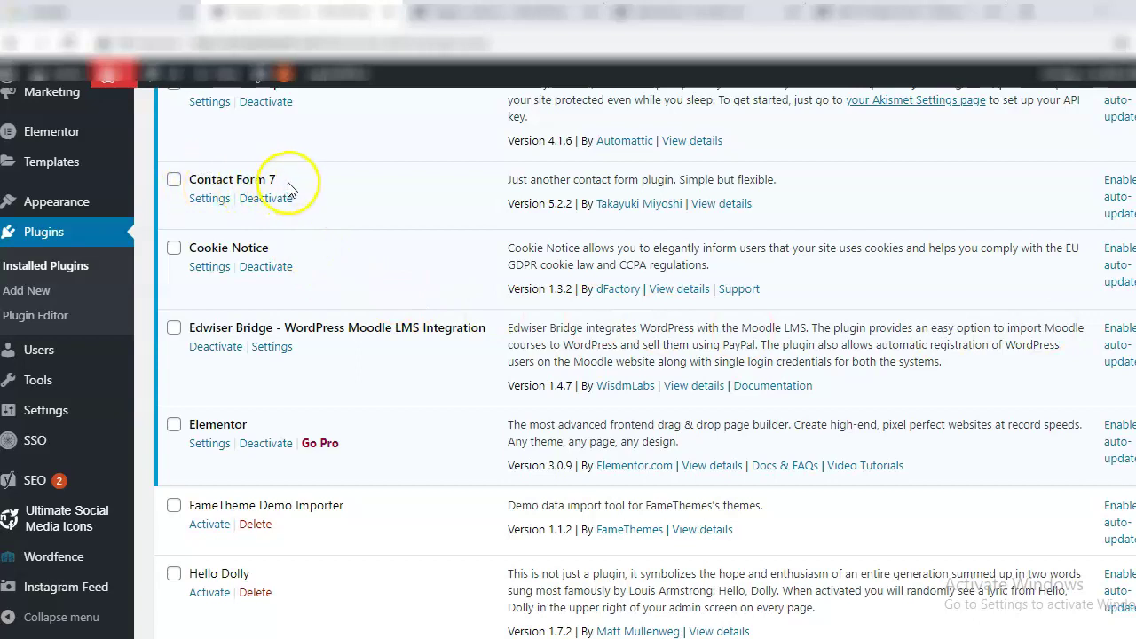
pyautogui.click(369, 185)
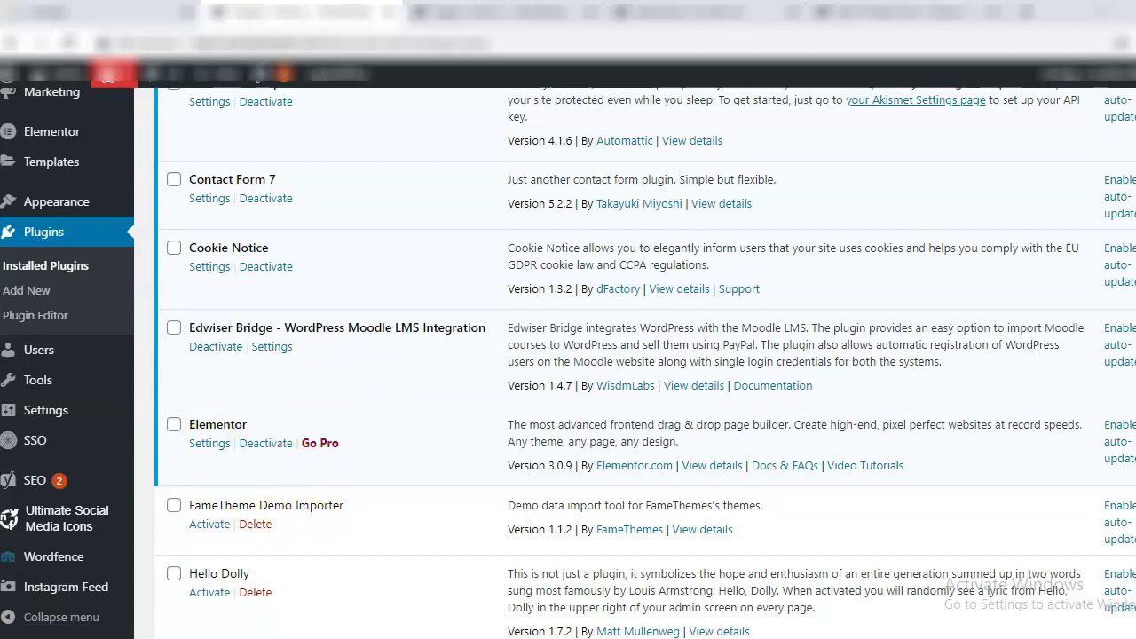
pyautogui.scroll(-4, 418, 252)
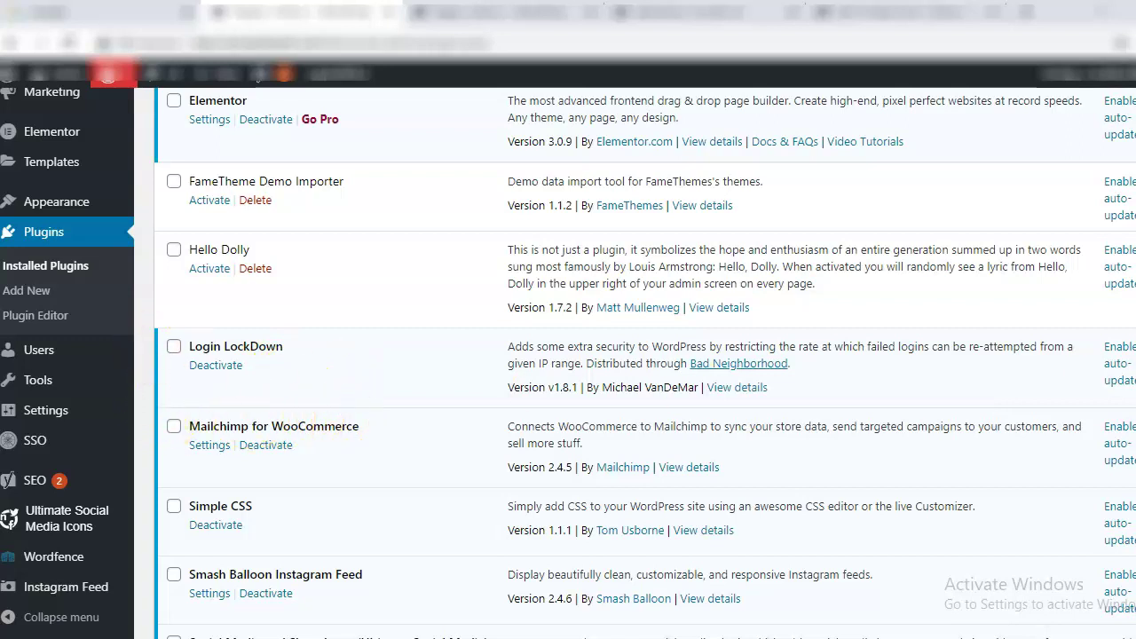
# - Open the Login LockDown plugin's settings page
pyautogui.scroll(-2, 158, 357)
pyautogui.moveTo(67, 408)
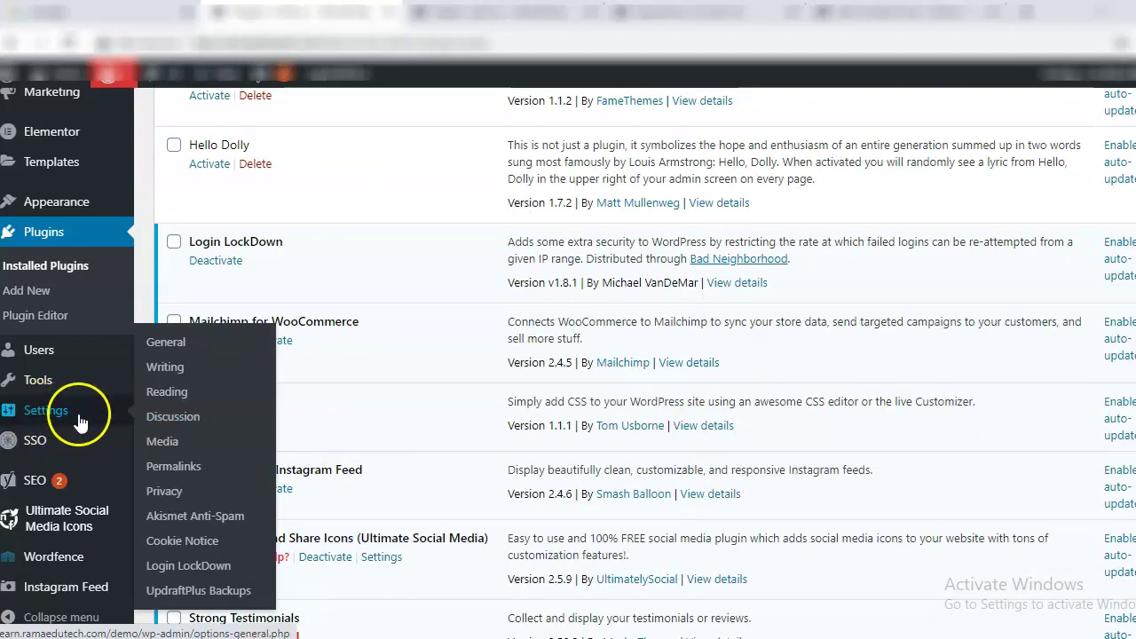
pyautogui.click(167, 568)
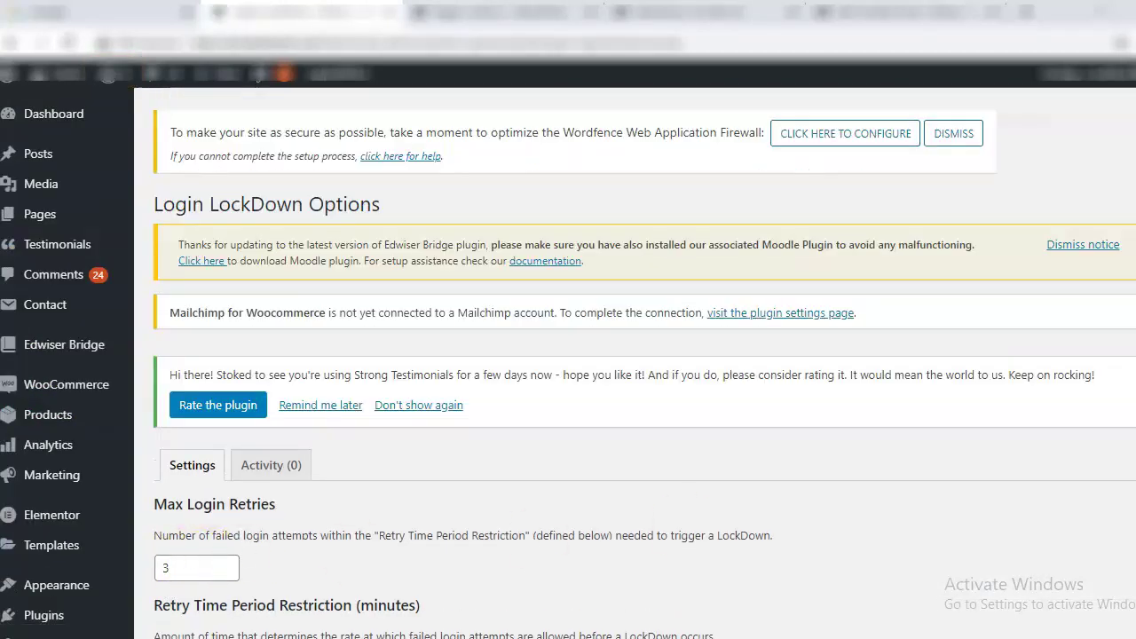
# - Review the Login LockDown options from Max Login Retries to Show Credit Link and update the settings
pyautogui.scroll(-4, 909, 501)
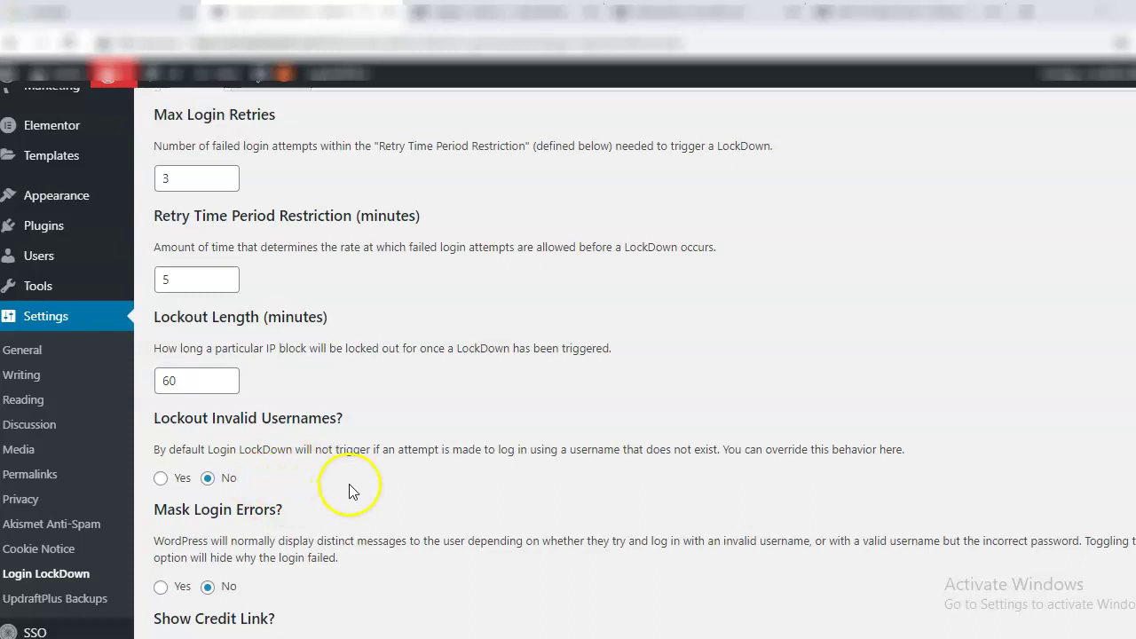
pyautogui.scroll(-3, 568, 355)
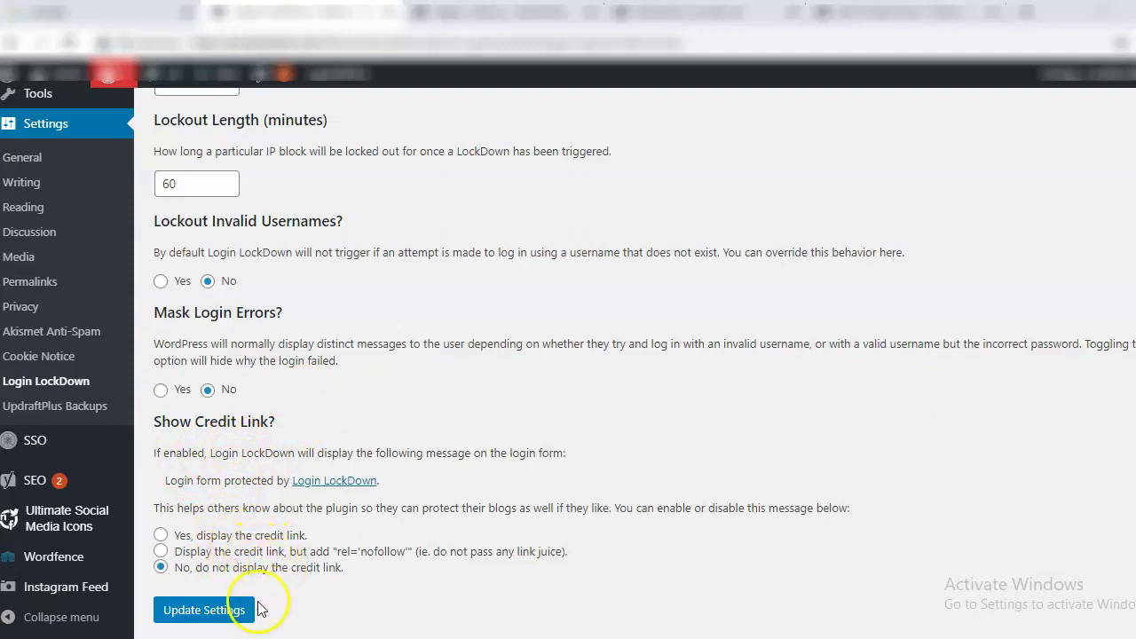
pyautogui.click(213, 611)
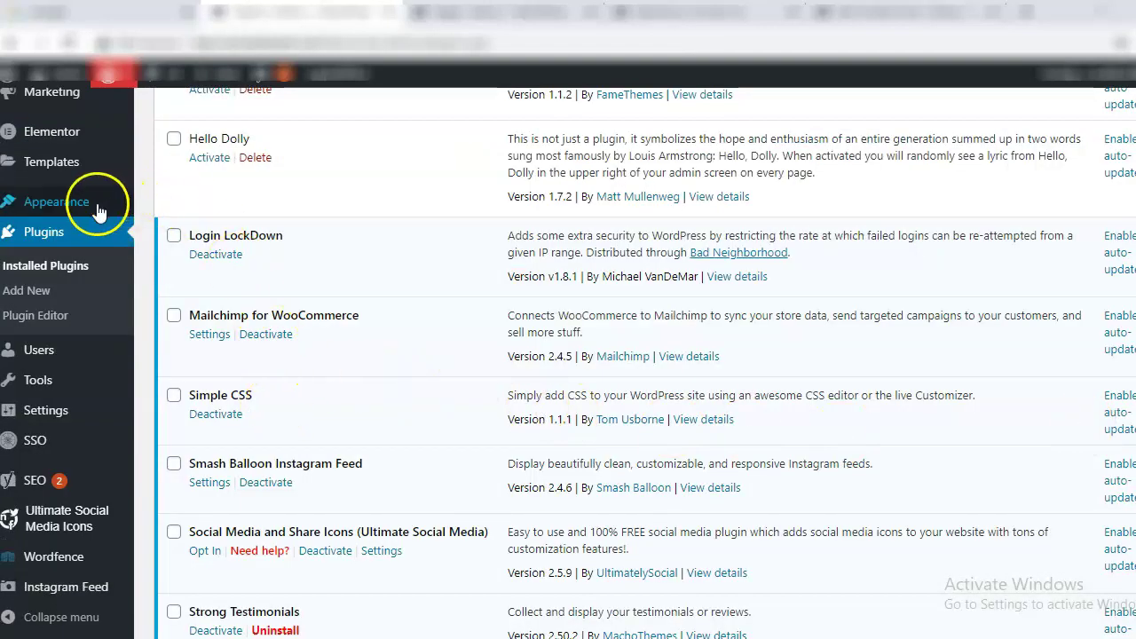
# - Open the Simple CSS editor in a new tab and save the rule h1{ color: green; };
pyautogui.moveTo(97, 203)
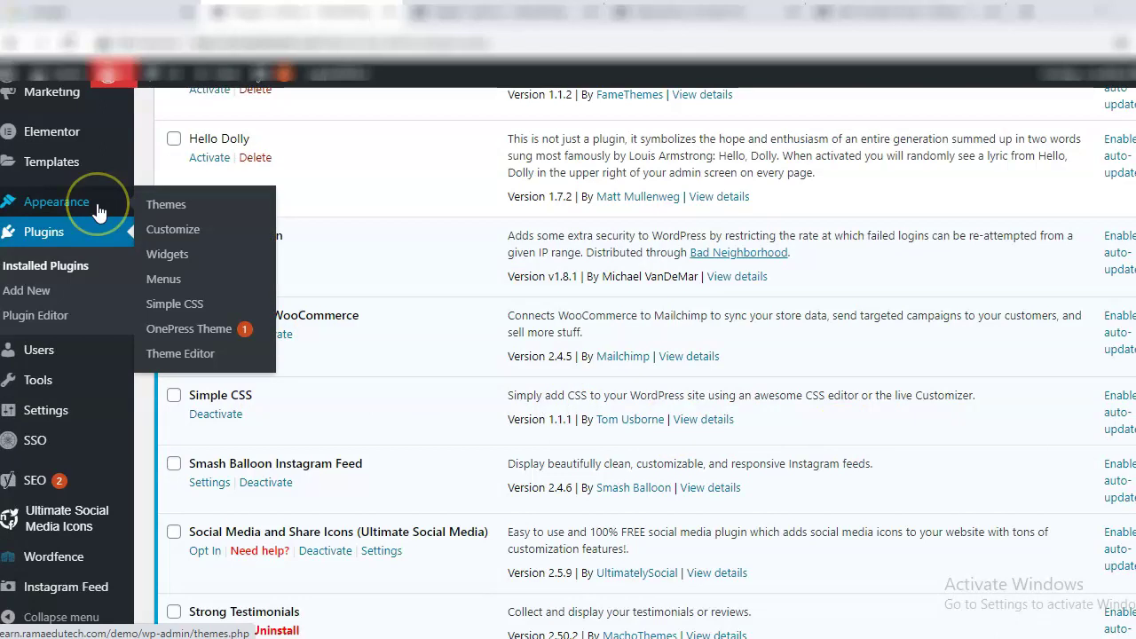
pyautogui.rightClick(156, 310)
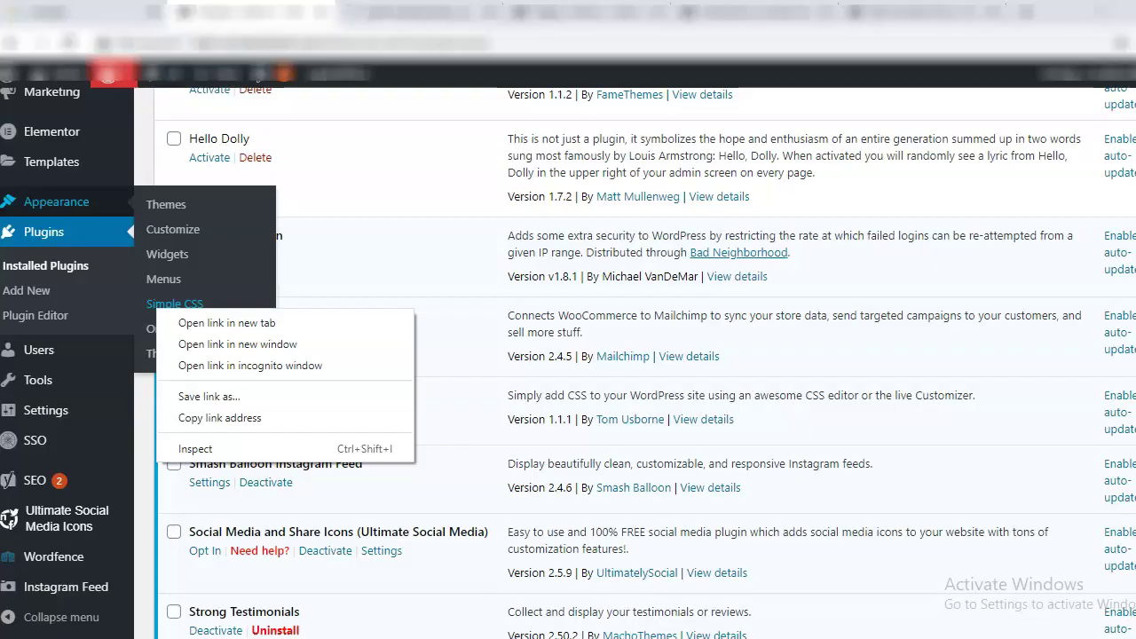
pyautogui.click(369, 14)
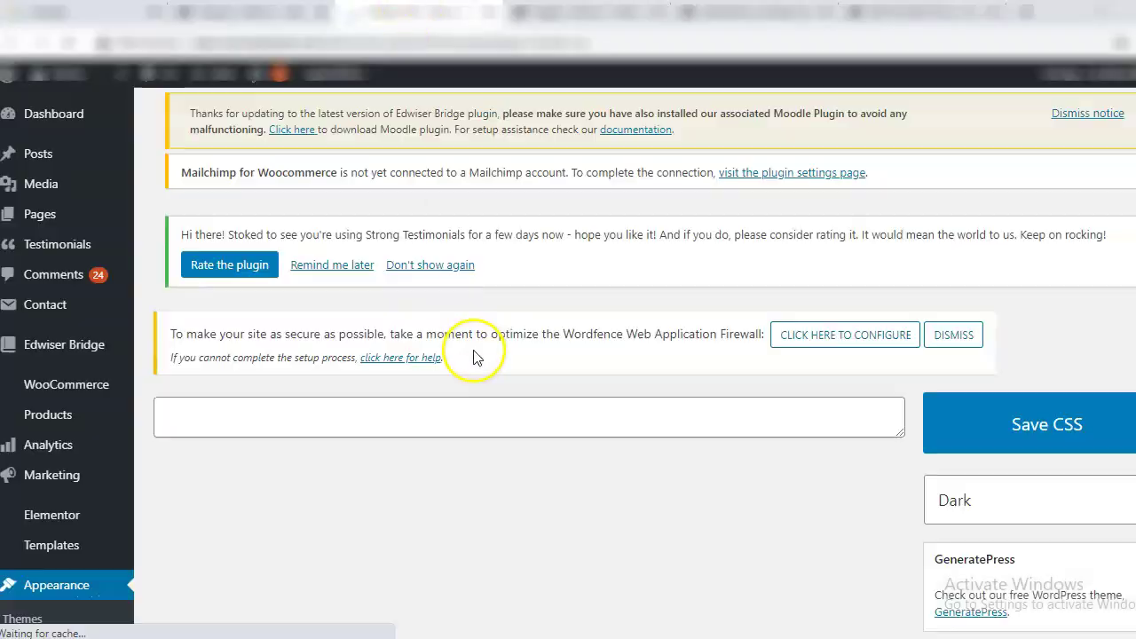
pyautogui.scroll(-3, 568, 357)
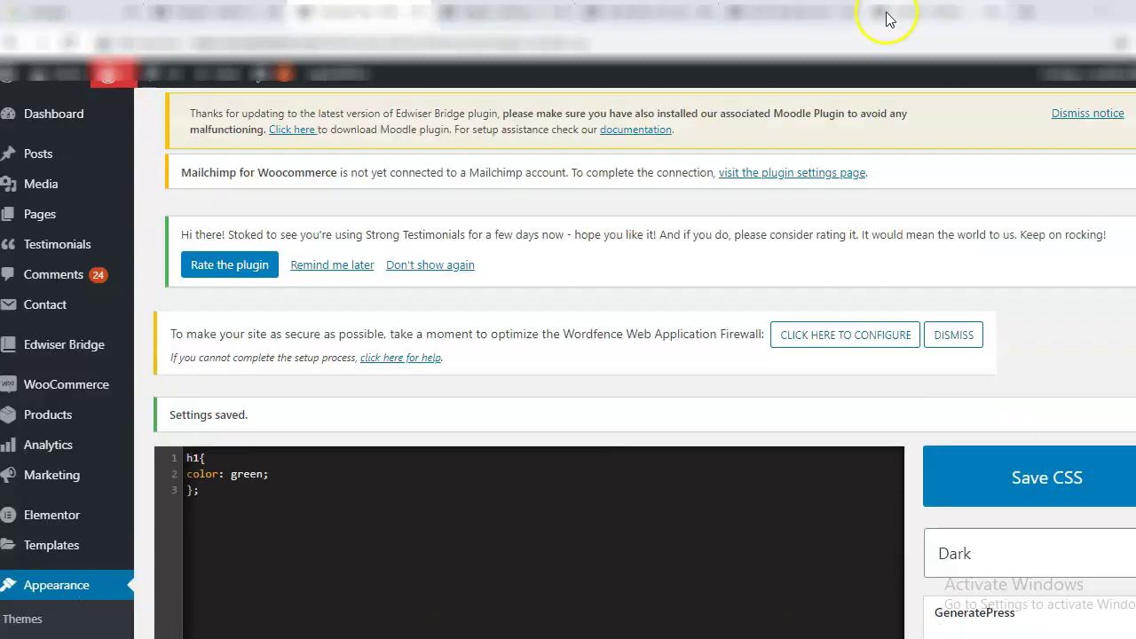
# - View the site's Blog page and open the Lorem Ipsum post to check the heading color
pyautogui.click(888, 17)
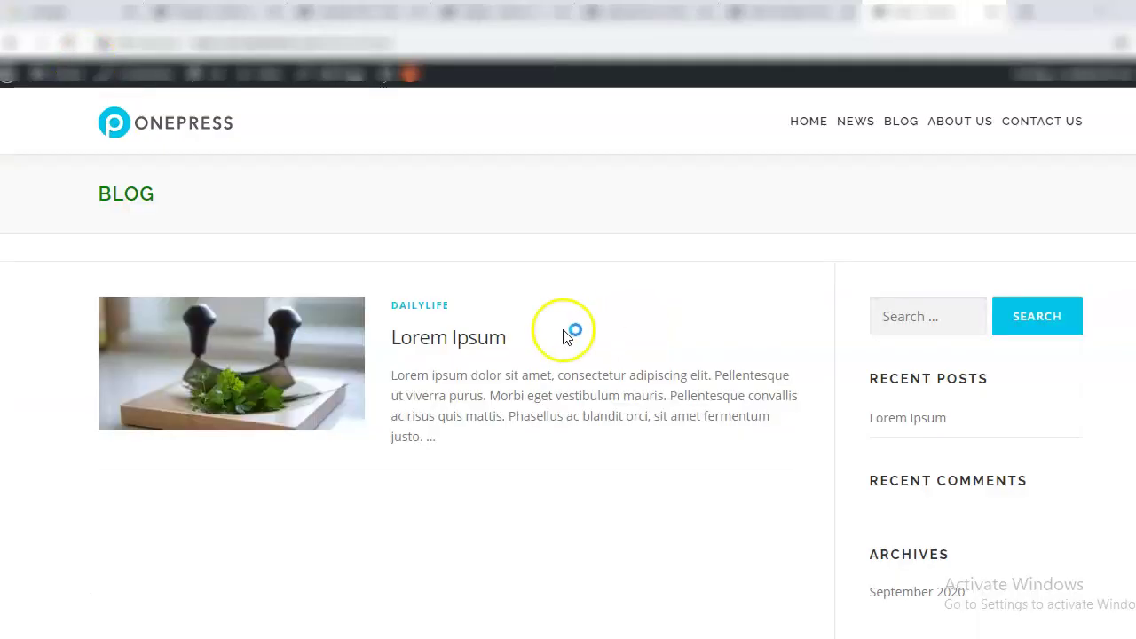
pyautogui.click(488, 342)
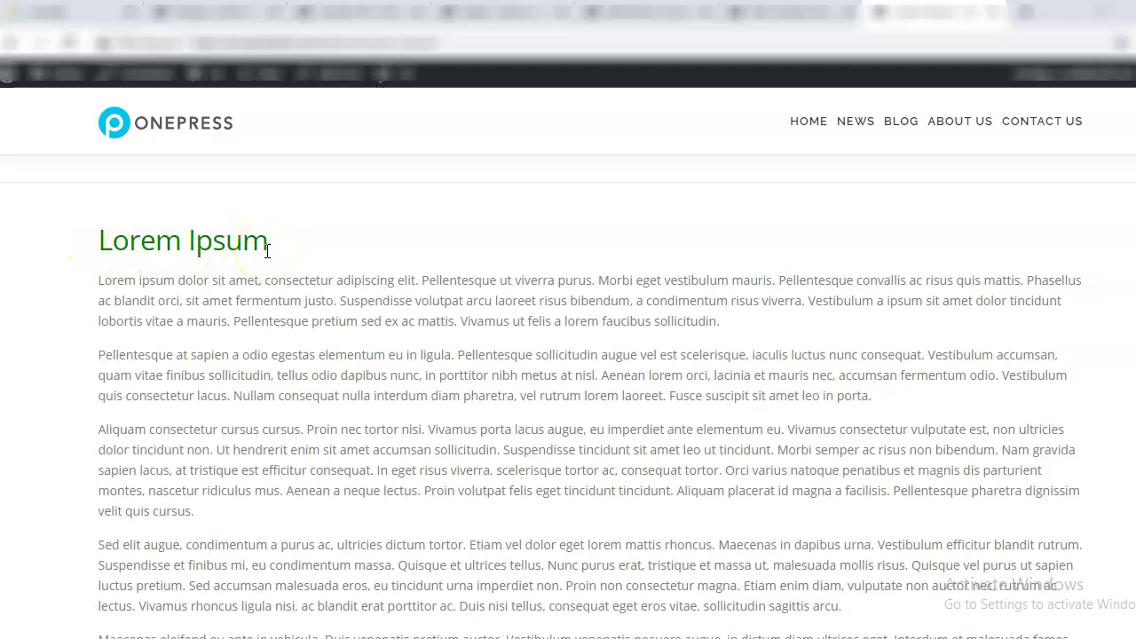
# - Delete the h1 color rule from Simple CSS, save the CSS, and reload the Lorem Ipsum post to check its heading
pyautogui.click(369, 15)
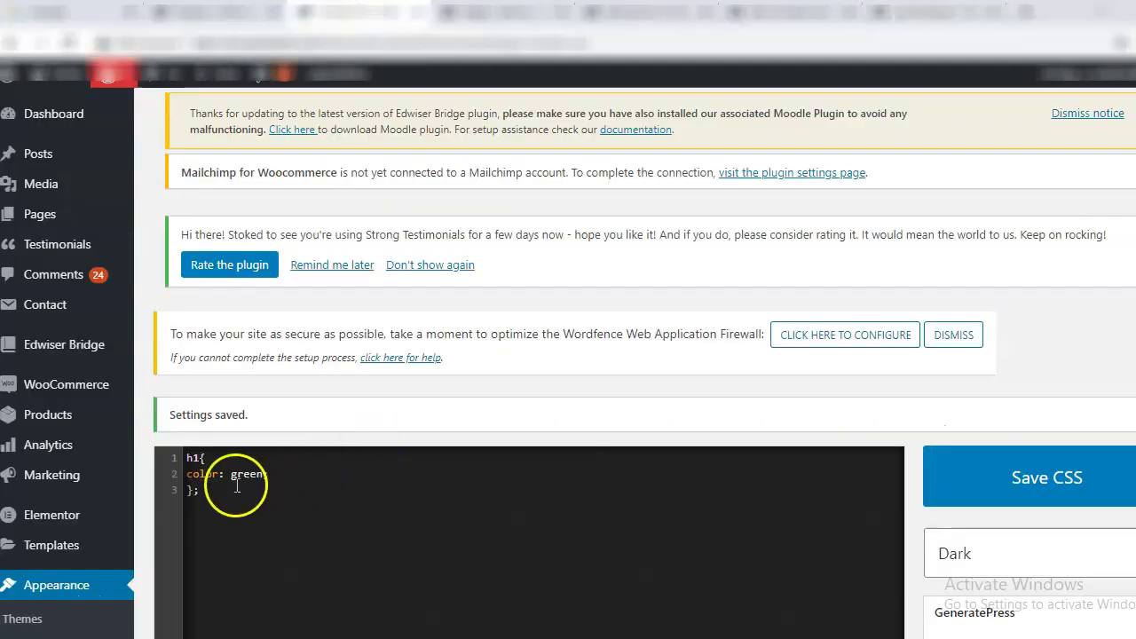
pyautogui.hotkey('ctrl', 'a')
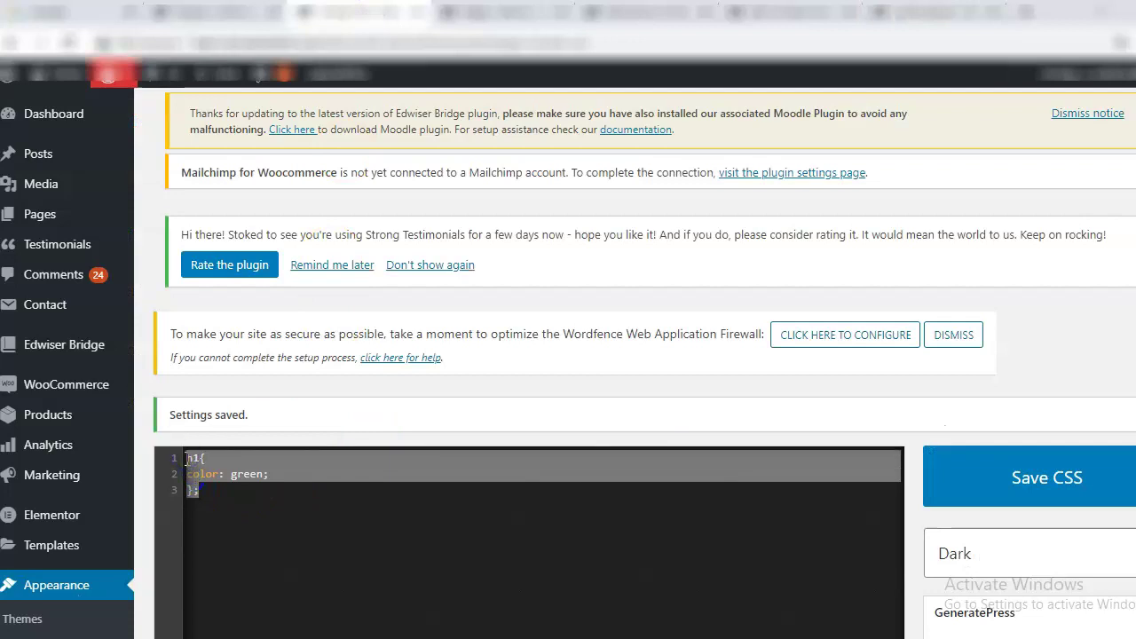
pyautogui.press('BackSpace')
pyautogui.click(976, 479)
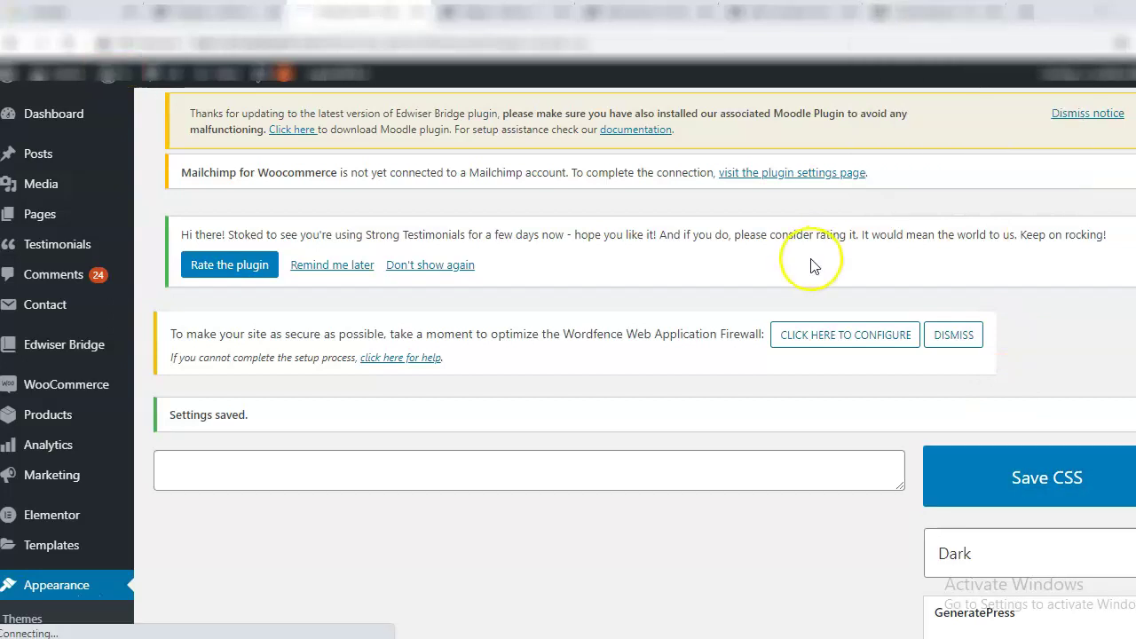
pyautogui.click(934, 10)
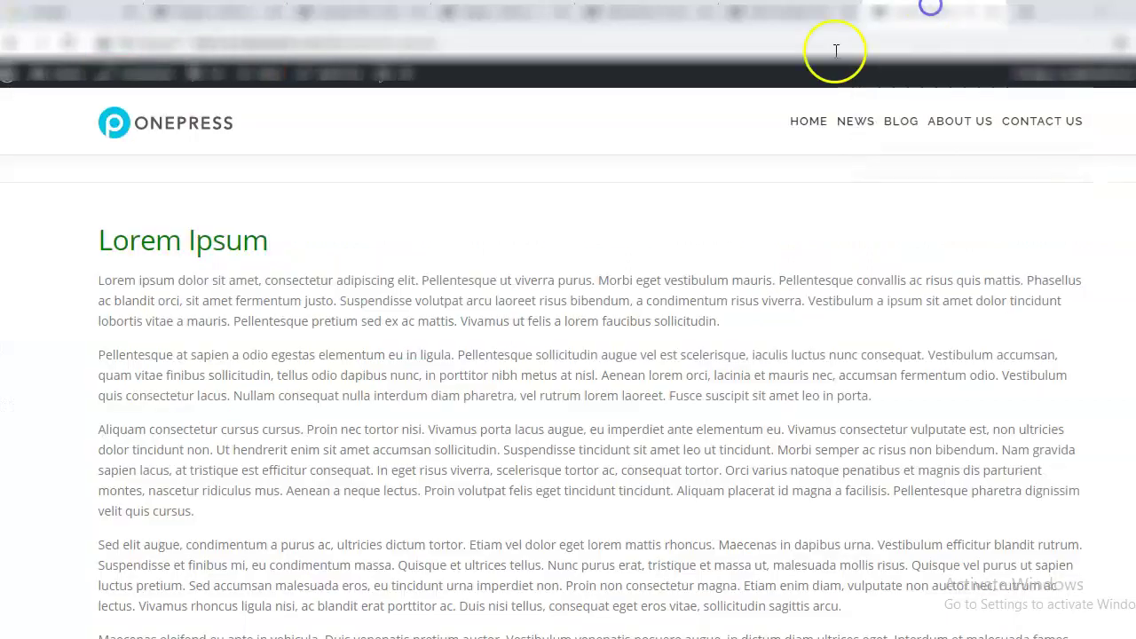
pyautogui.click(71, 41)
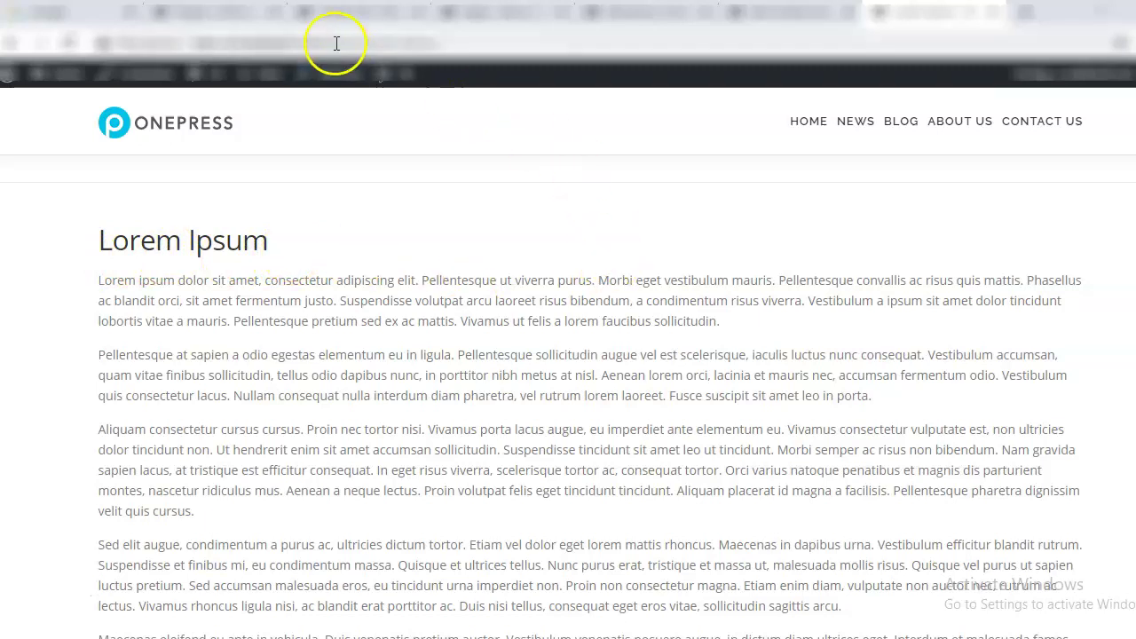
# - Return to the Installed Plugins page and open the settings of the Smash Balloon Instagram Feed plugin
pyautogui.click(203, 9)
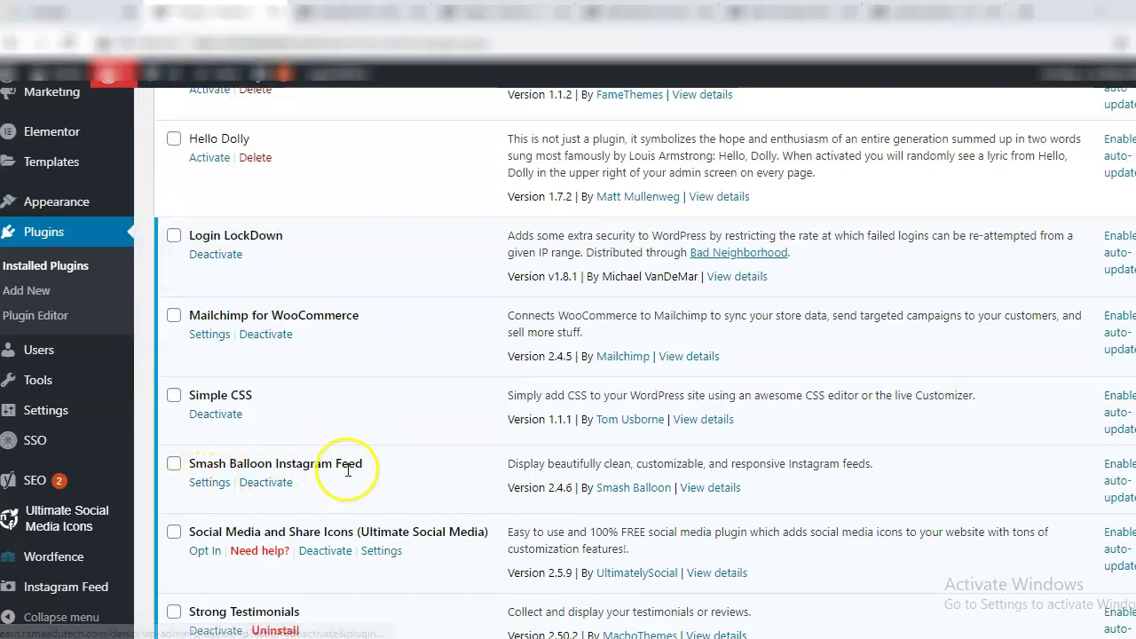
pyautogui.moveTo(114, 588)
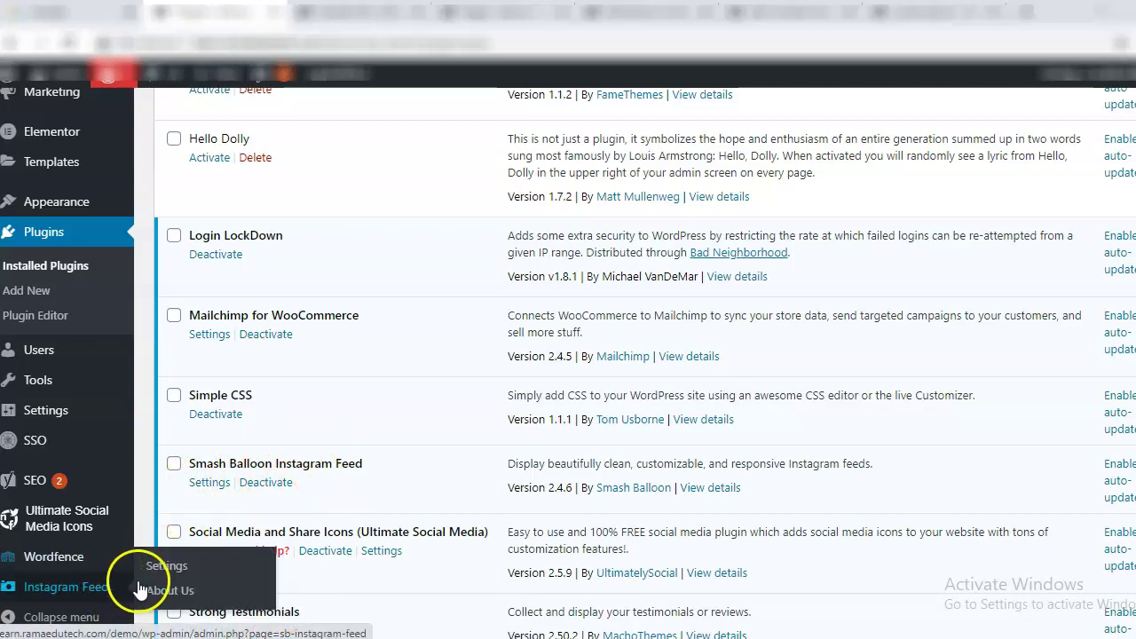
pyautogui.click(167, 565)
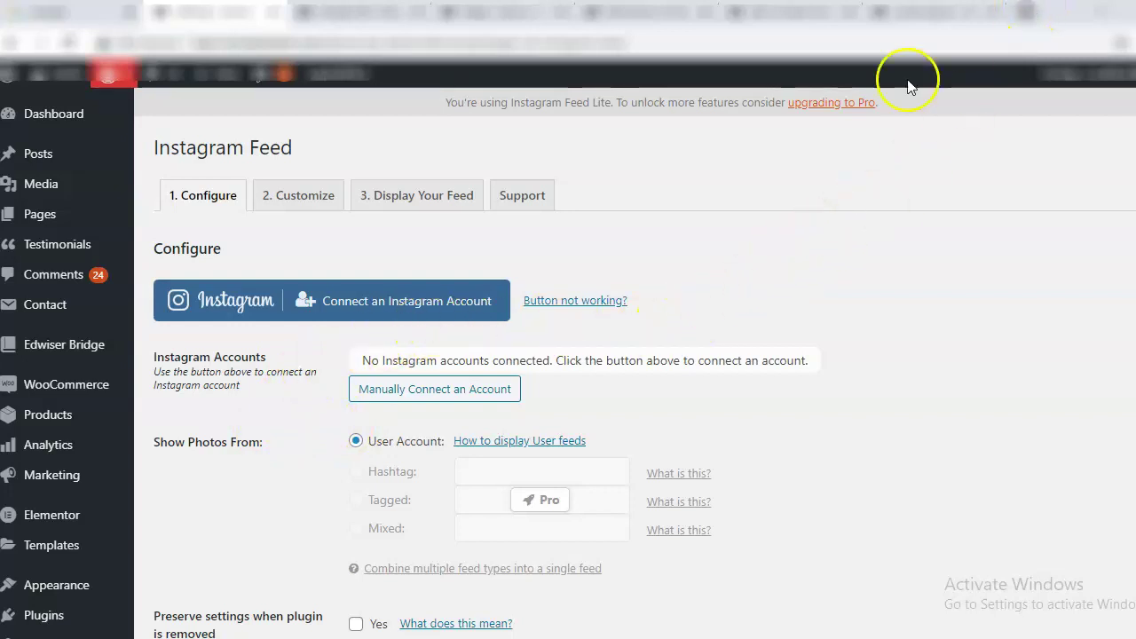
# - Open Instagram in a new tab, try connecting a Personal profile to Instagram Feed, and go back to the plugin settings
pyautogui.click(1028, 13)
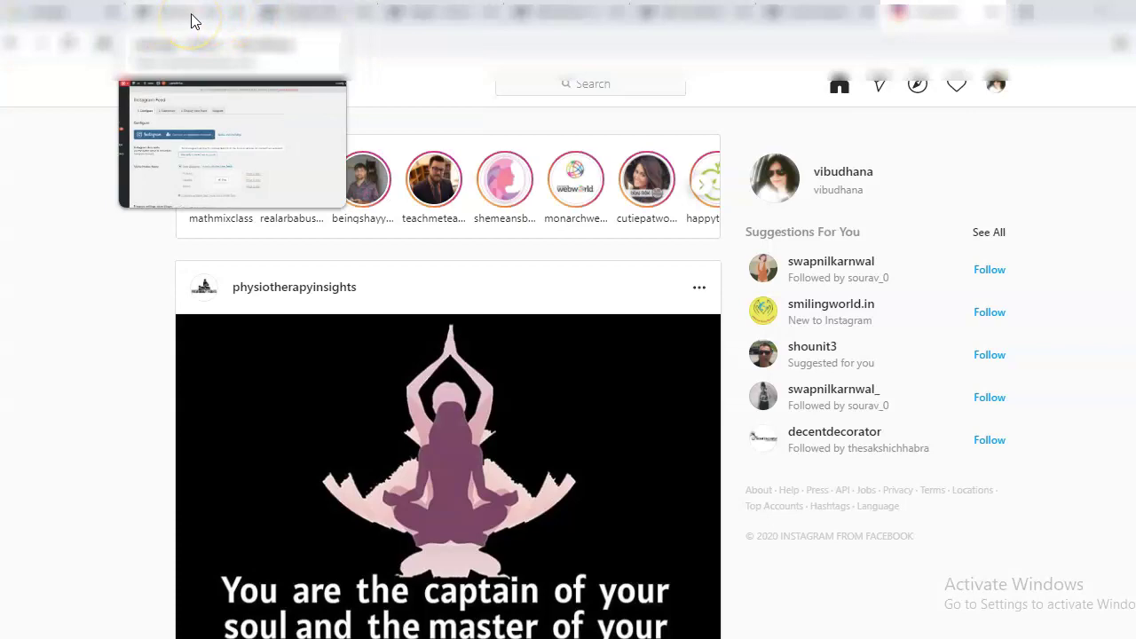
pyautogui.click(191, 13)
pyautogui.click(406, 306)
pyautogui.click(405, 306)
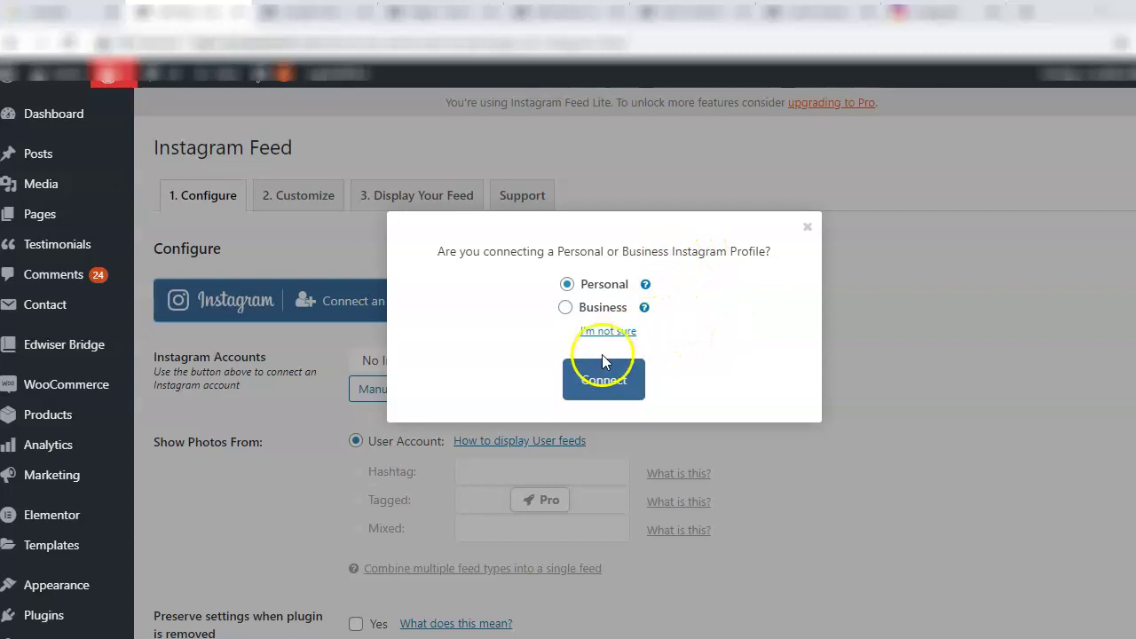
pyautogui.click(593, 382)
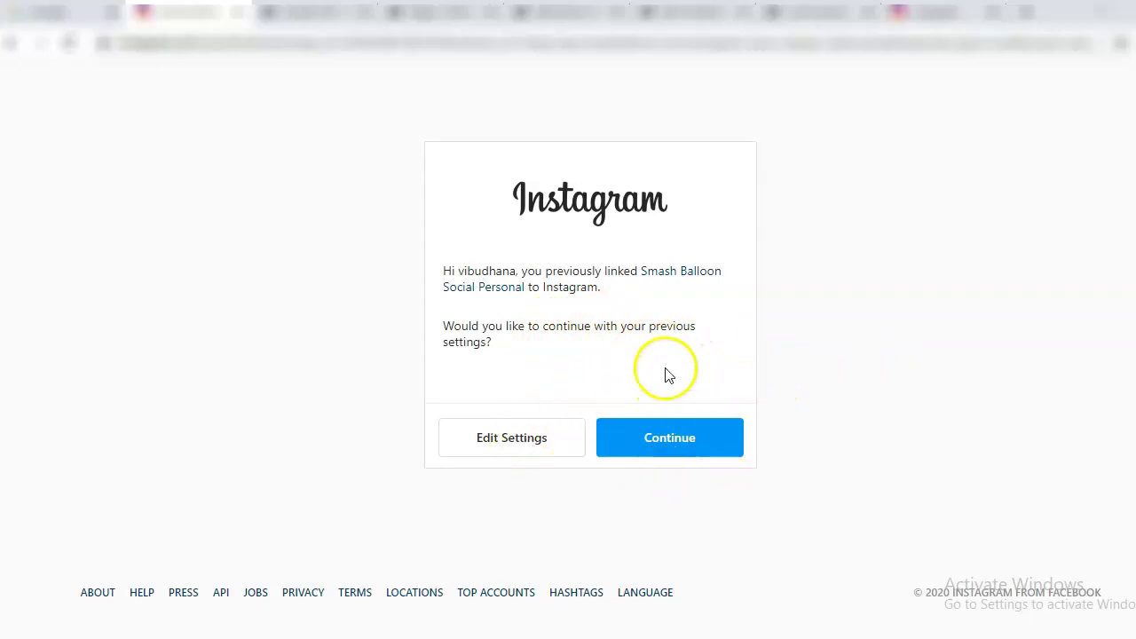
pyautogui.click(11, 47)
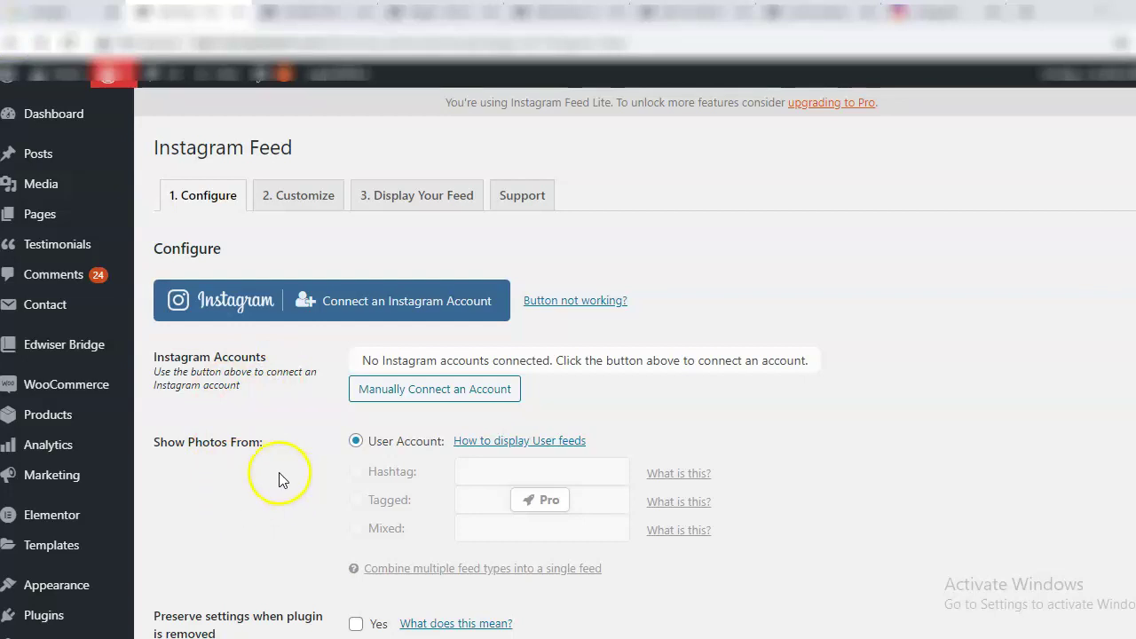
# - In the Instagram Feed customization settings, set the feed width to 80% and the feed height to 50 px
pyautogui.click(288, 203)
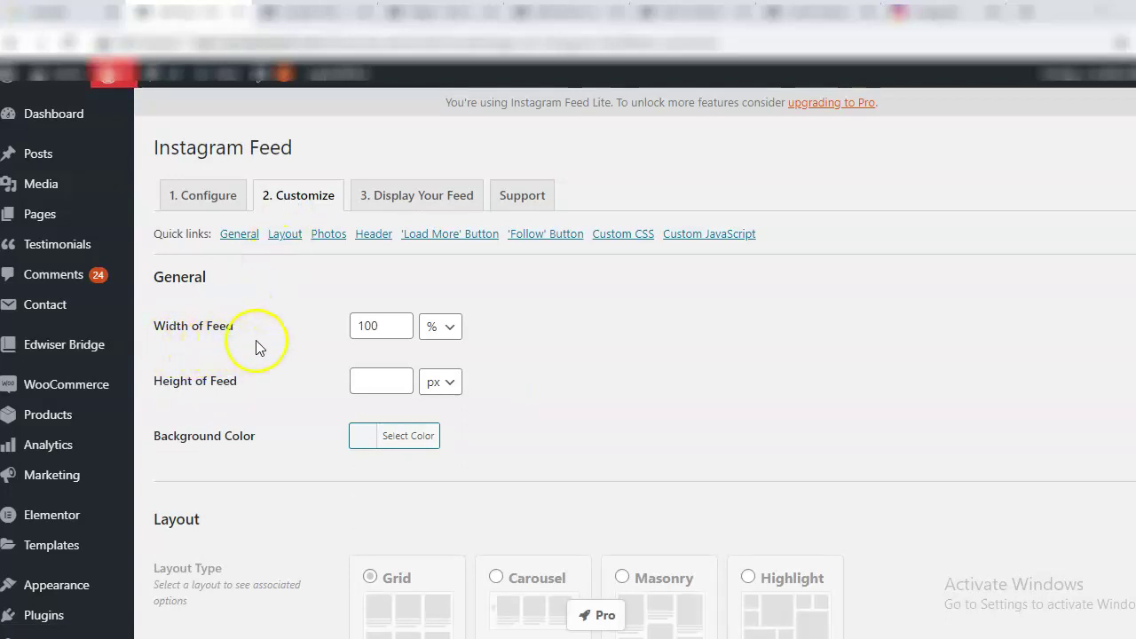
pyautogui.doubleClick(379, 328)
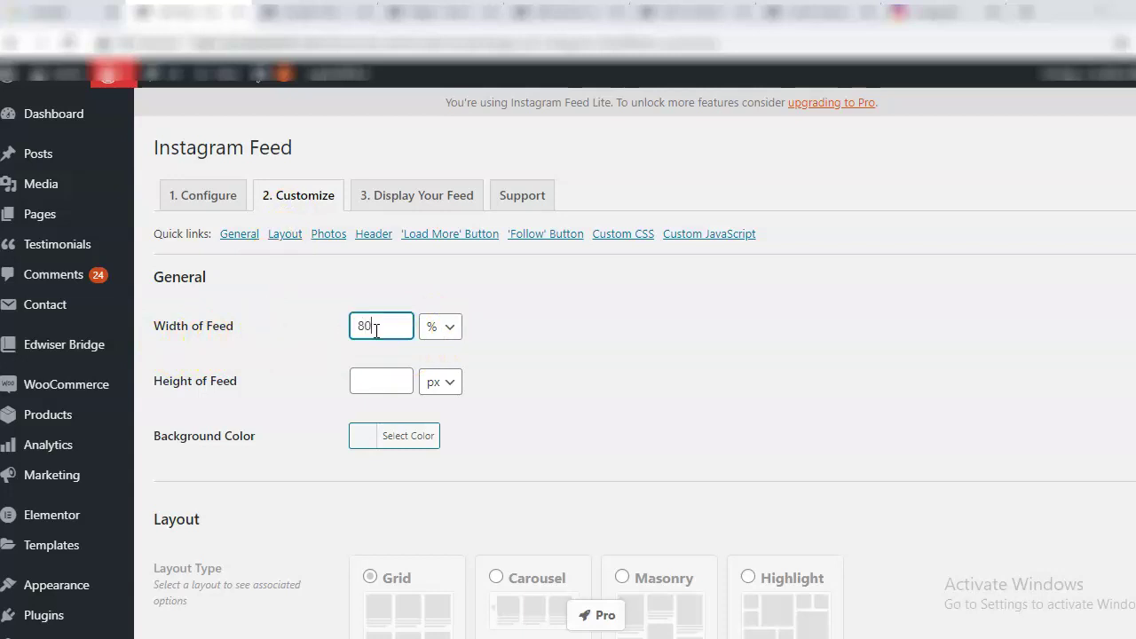
pyautogui.click(386, 383)
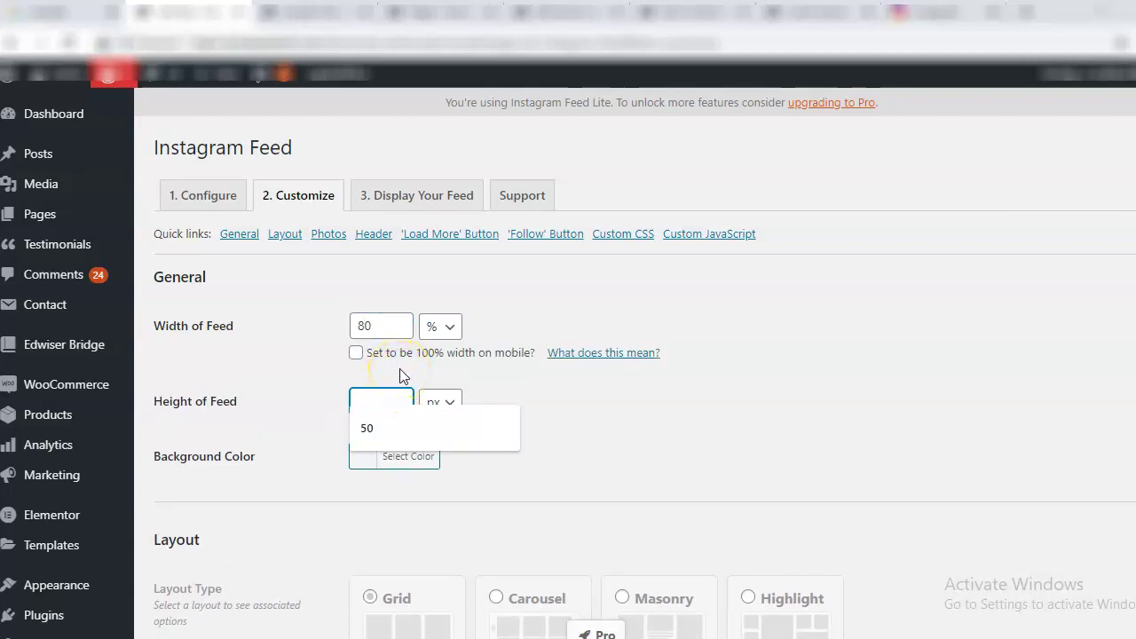
pyautogui.click(369, 431)
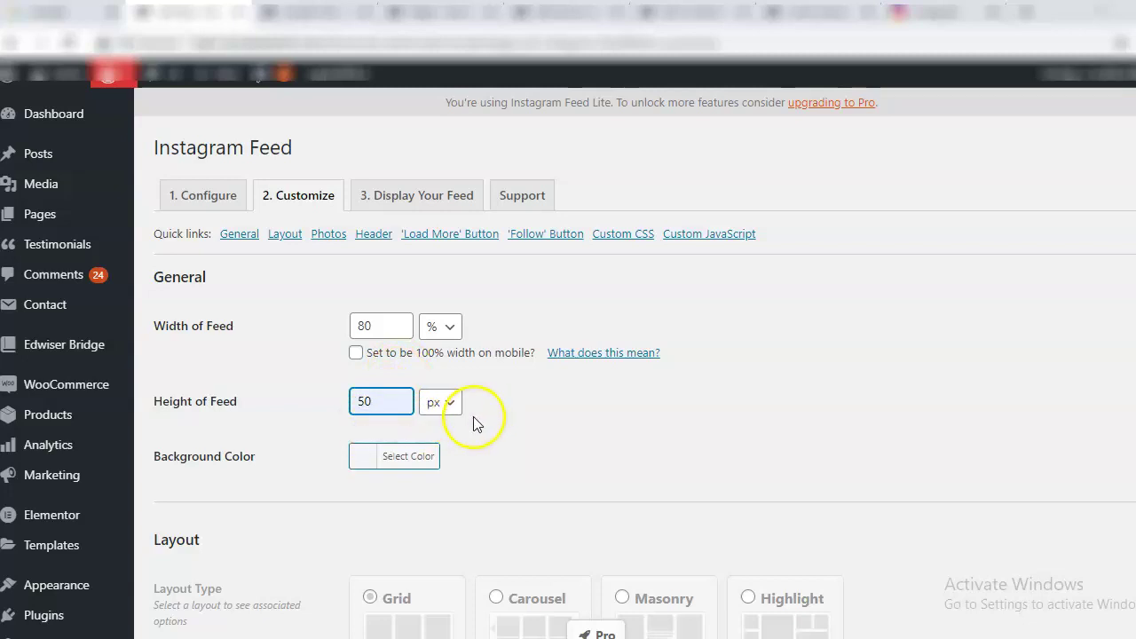
pyautogui.click(551, 431)
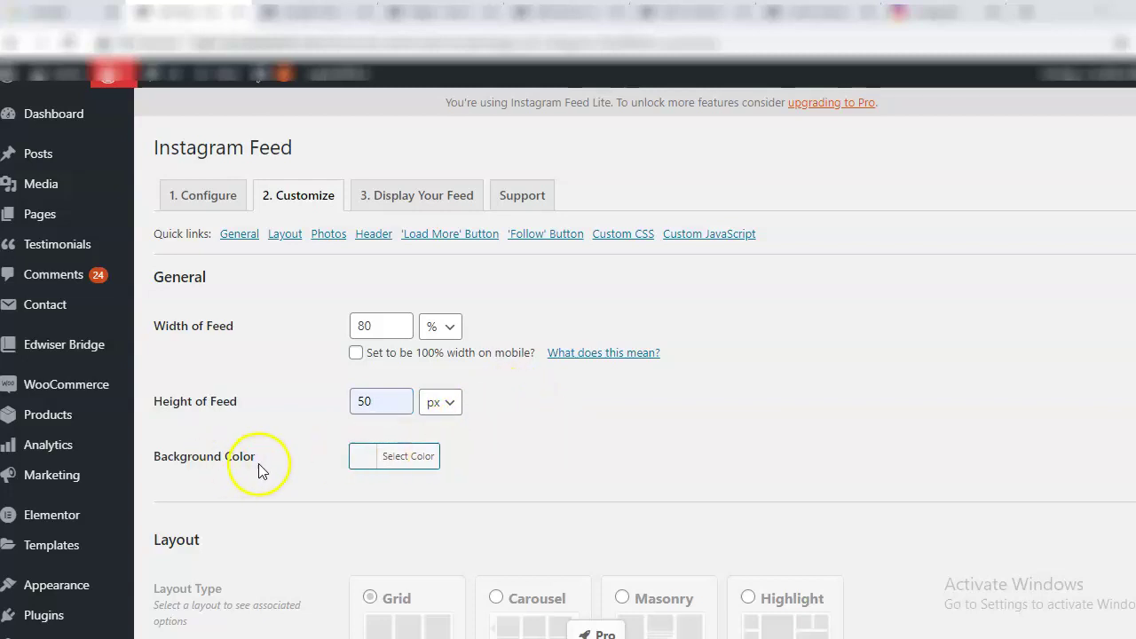
# - Set the feed's background color to a muted greyish blue, #99acbf, starting from the blue swatch
pyautogui.click(409, 457)
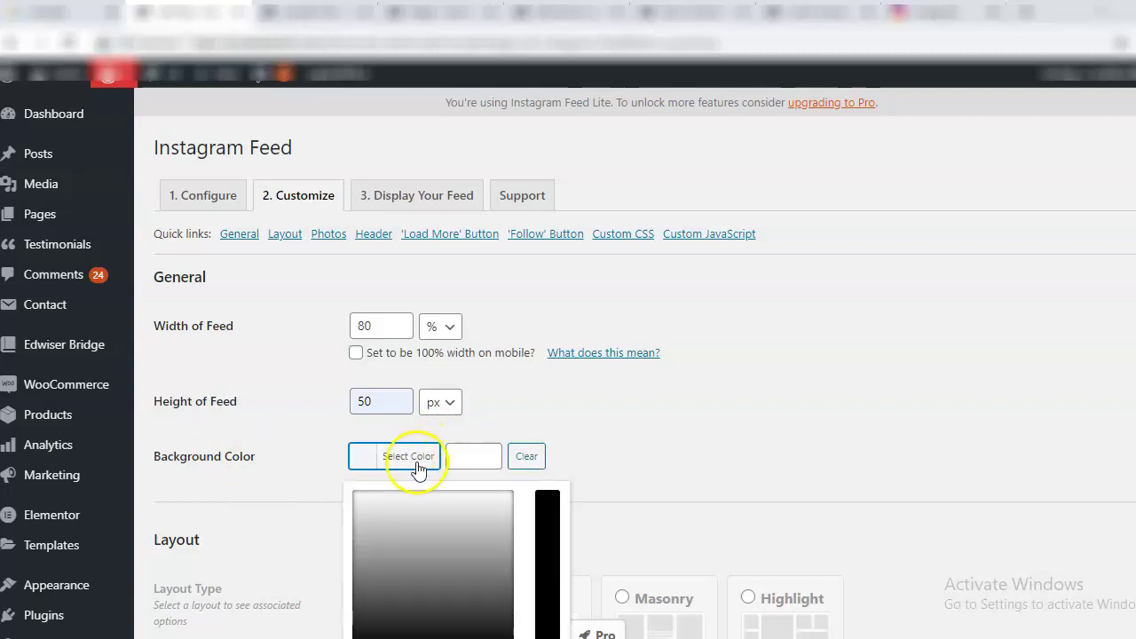
pyautogui.scroll(-4, 493, 189)
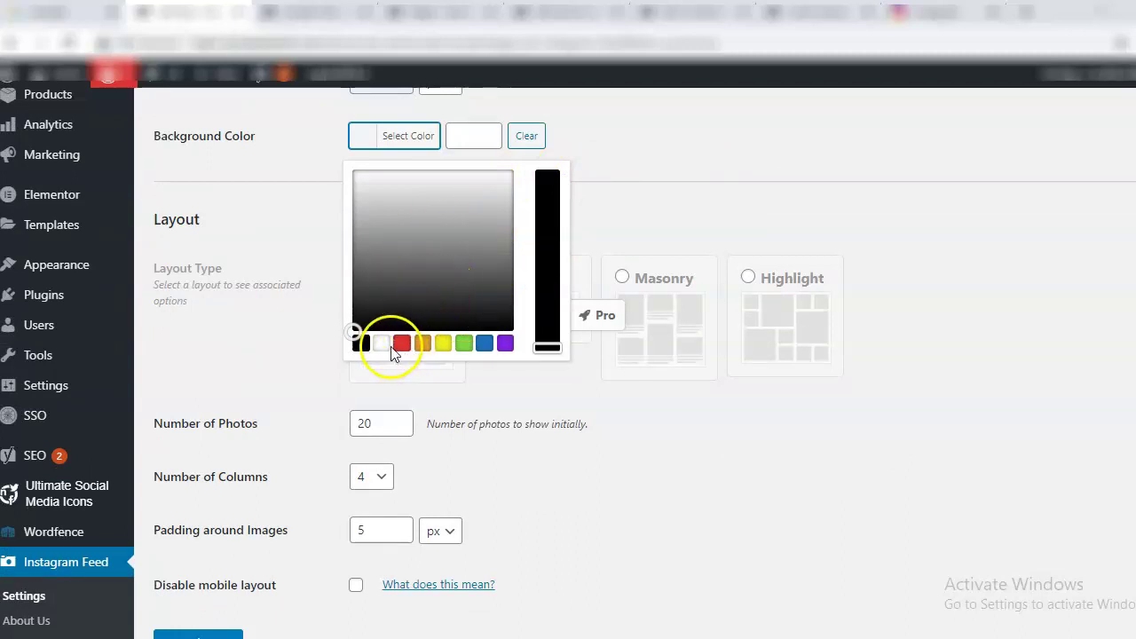
pyautogui.click(484, 346)
pyautogui.moveTo(546, 201); pyautogui.dragTo(541, 314)
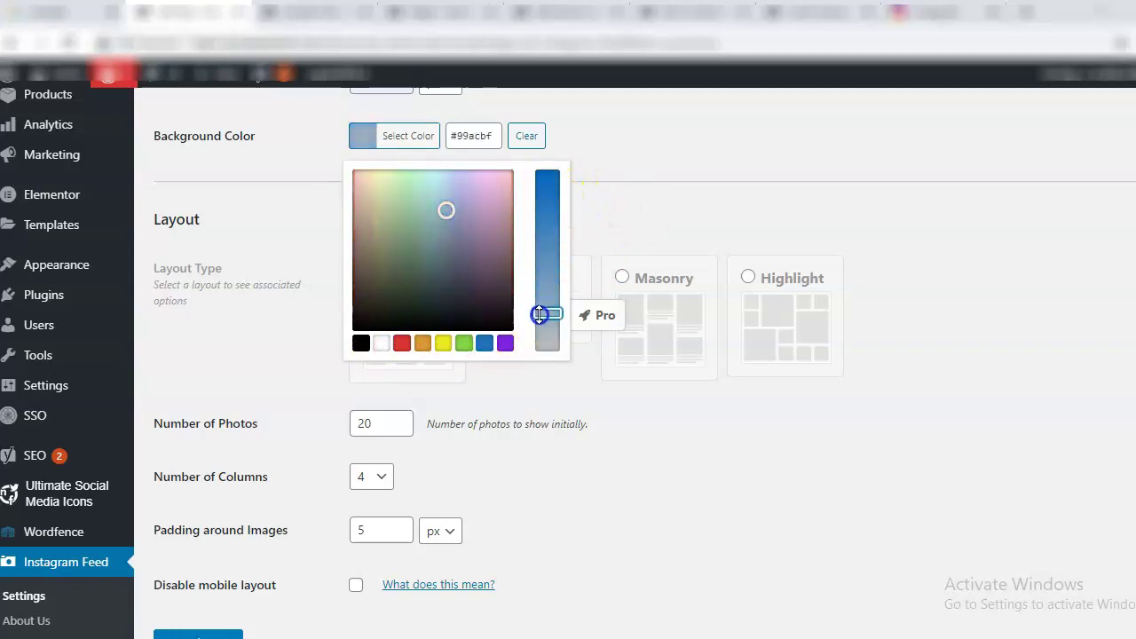
pyautogui.click(631, 199)
pyautogui.click(630, 199)
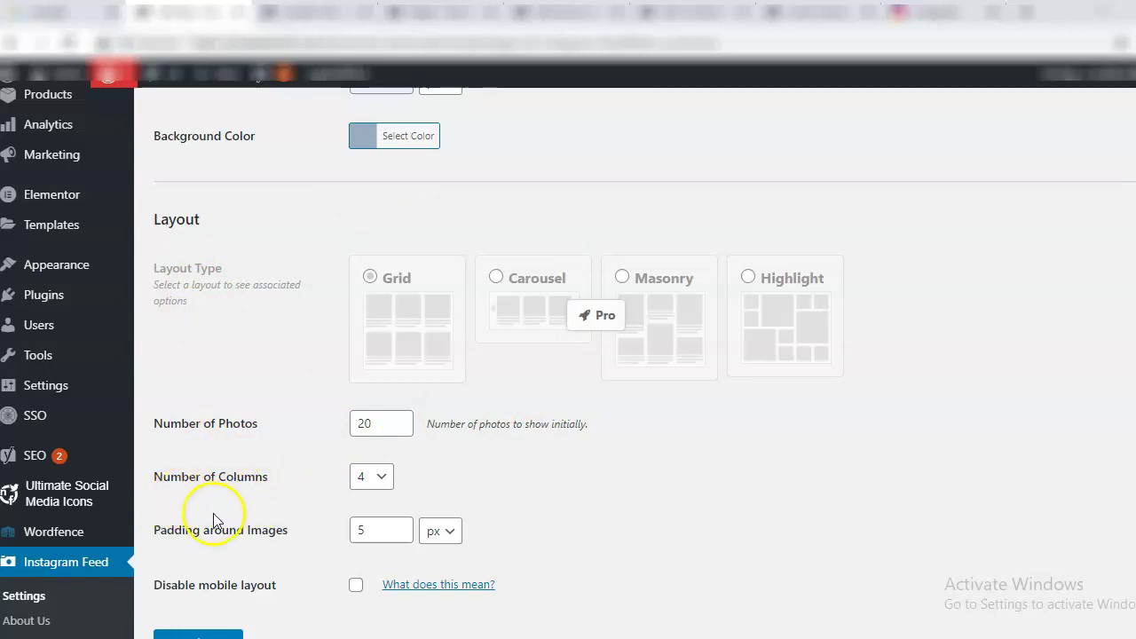
# - Set the padding around images to 10 px and save the Instagram Feed customization changes
pyautogui.moveTo(194, 540)
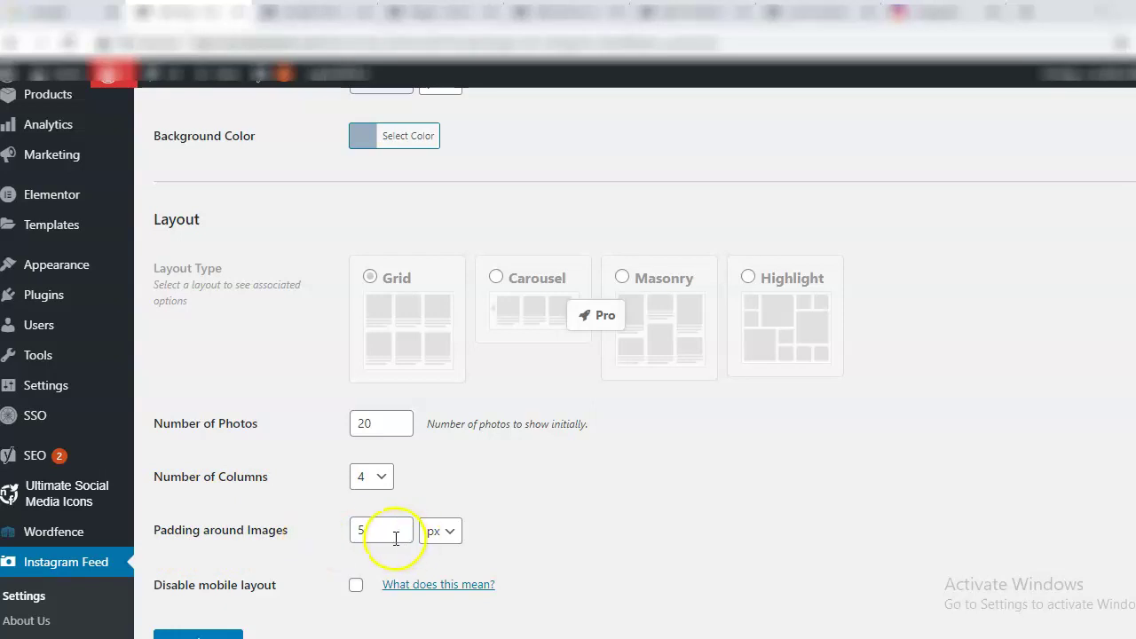
pyautogui.moveTo(369, 530); pyautogui.dragTo(353, 535)
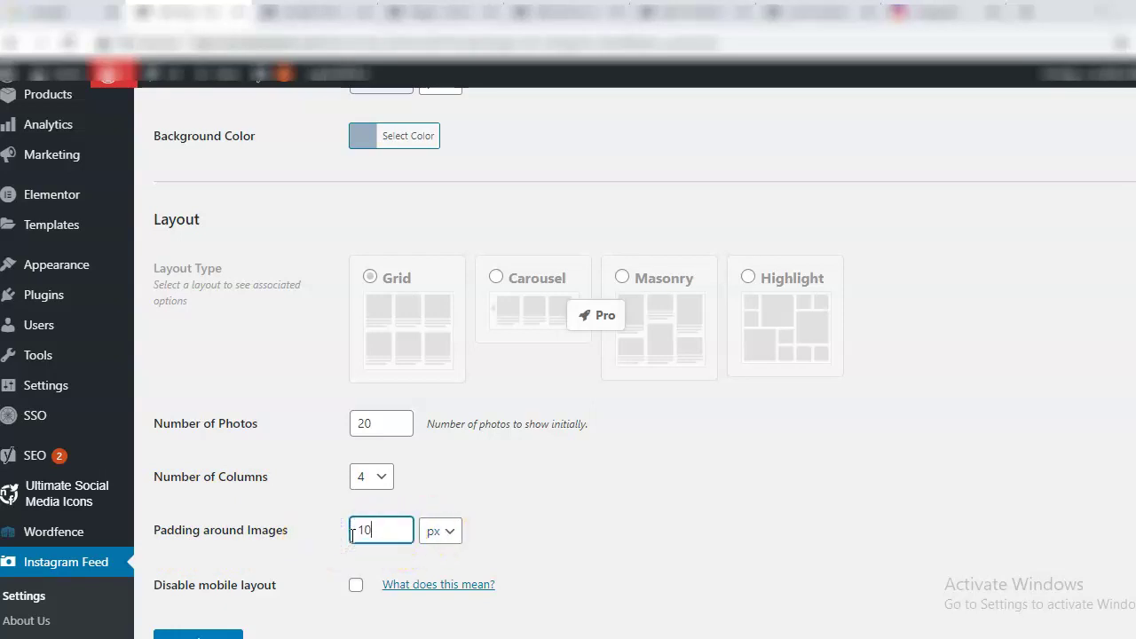
pyautogui.click(719, 500)
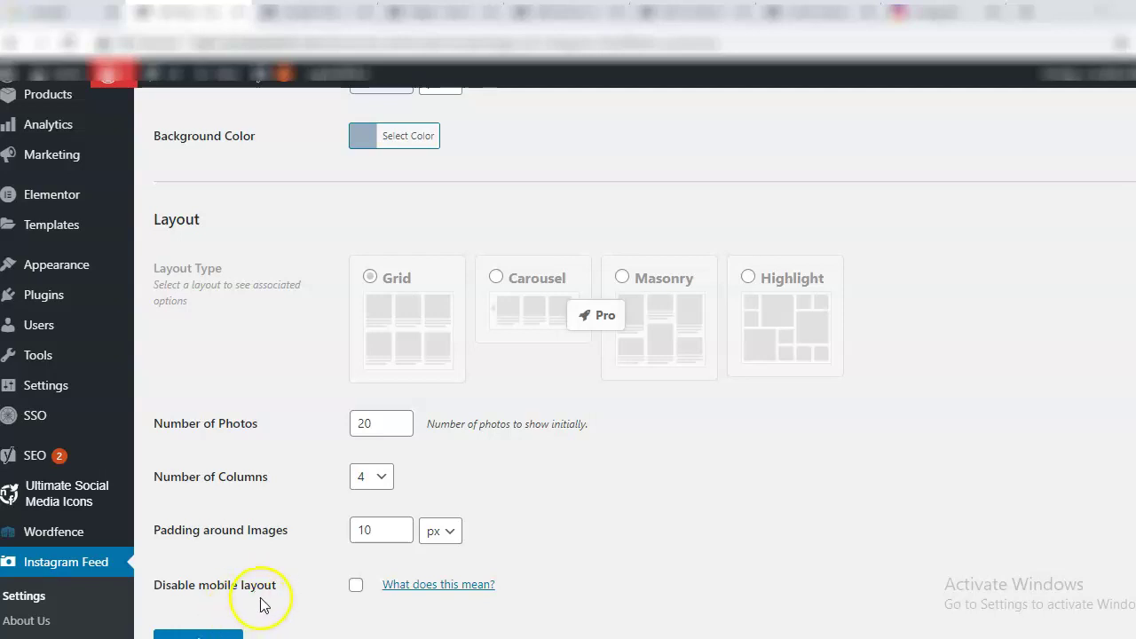
pyautogui.click(234, 634)
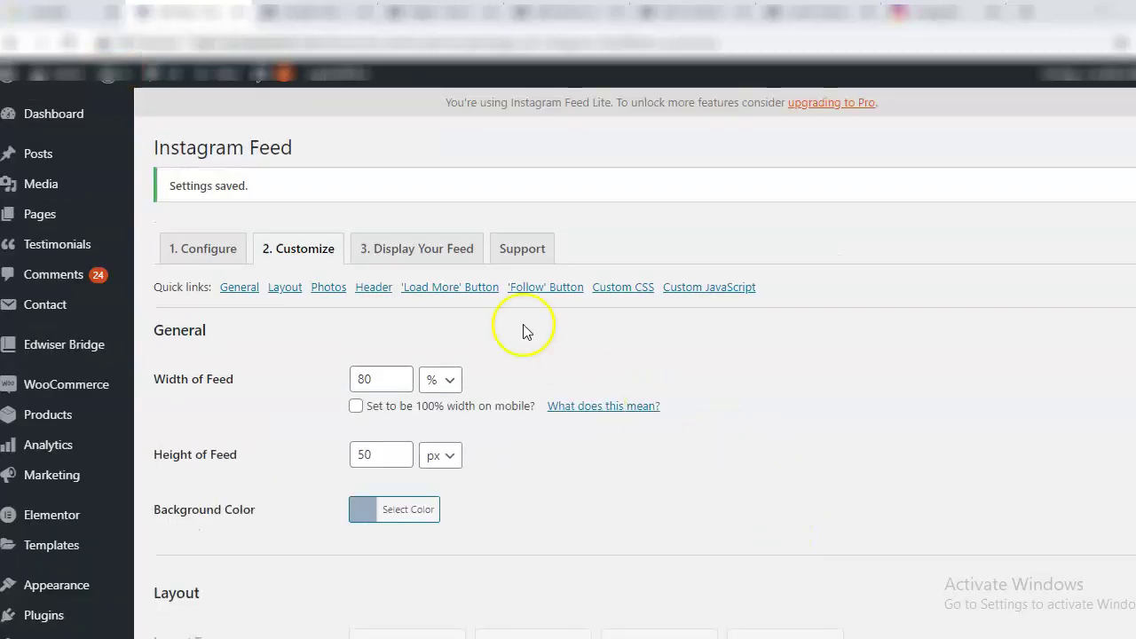
# - Open the Display Your Feed page with the Instagram Feed shortcode
pyautogui.click(407, 256)
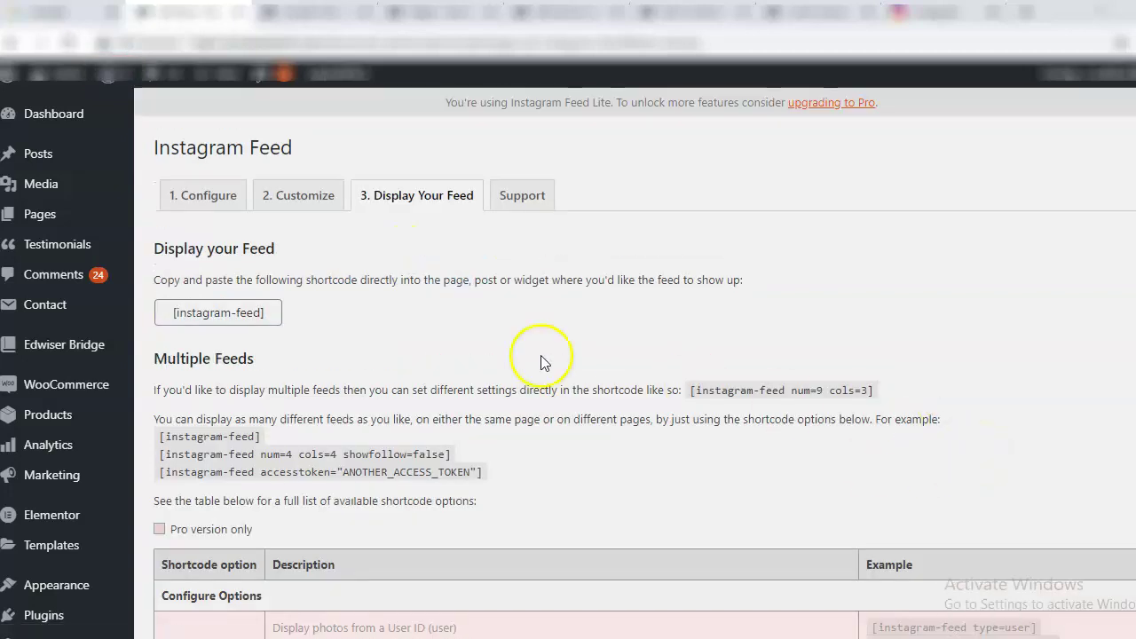
# - Copy the [instagram-feed] shortcode from the Display Your Feed page
pyautogui.click(212, 302)
pyautogui.moveTo(212, 302); pyautogui.dragTo(166, 320)
pyautogui.hotkey('ctrl', 'c')
pyautogui.click(274, 306)
pyautogui.click(273, 318)
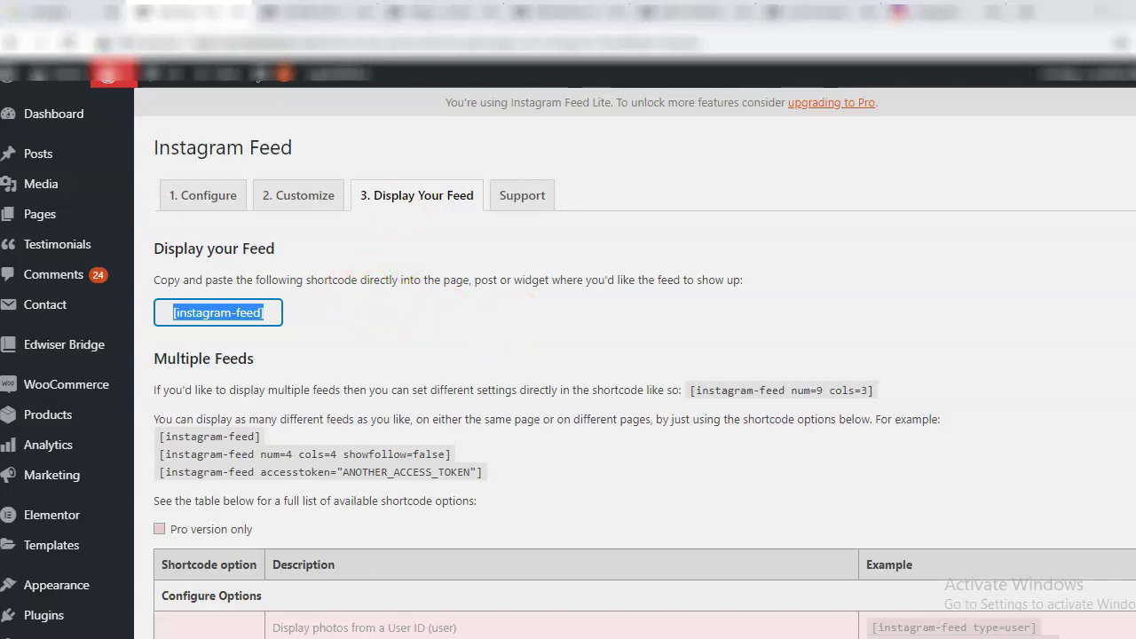
# - Open the theme Customizer and go to the Section Settings of the Counter section
pyautogui.click(323, 11)
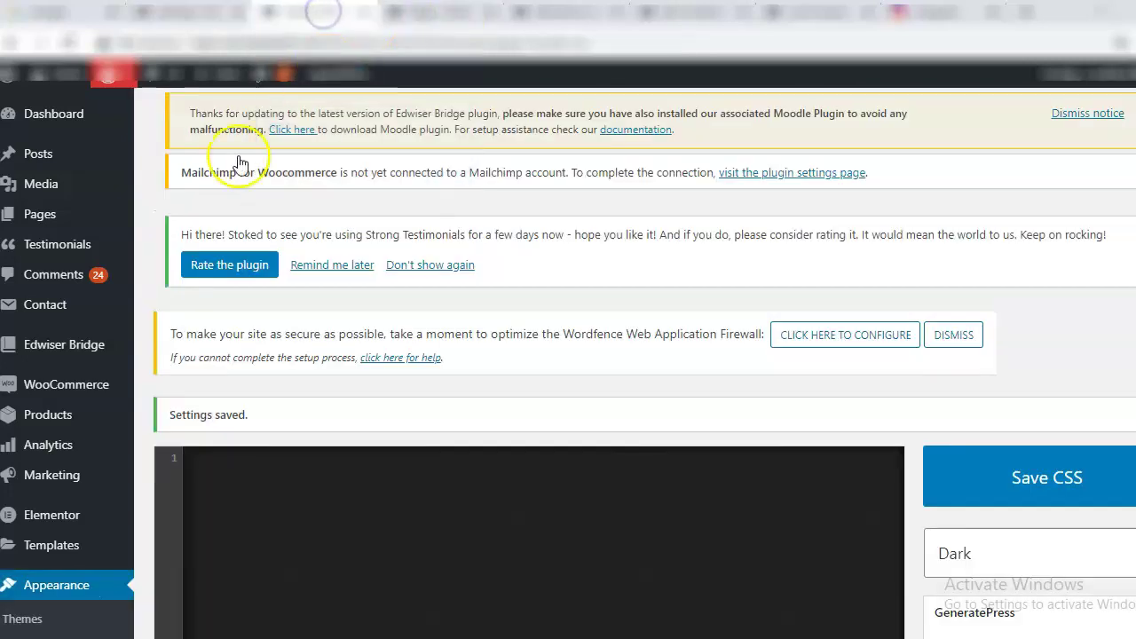
pyautogui.click(157, 222)
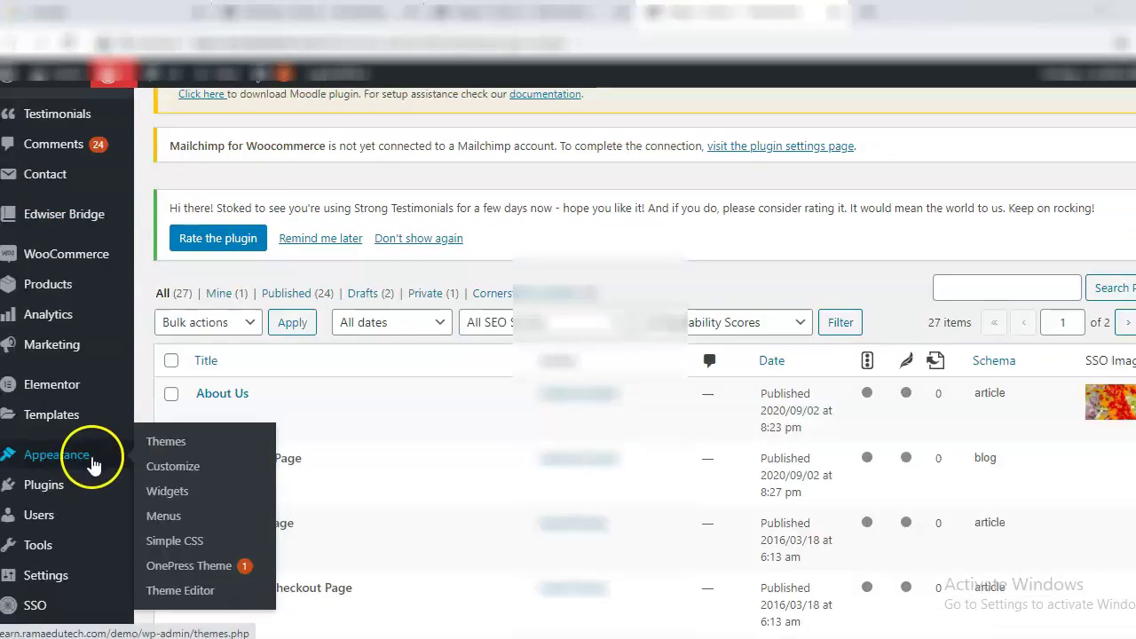
pyautogui.moveTo(25, 460)
pyautogui.click(174, 468)
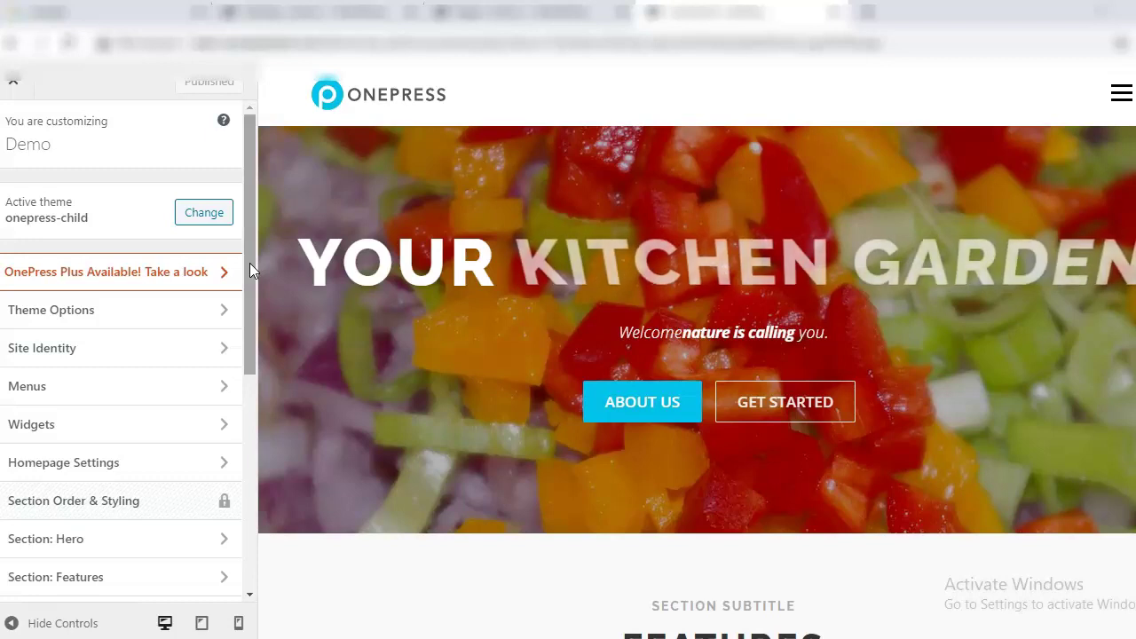
pyautogui.moveTo(249, 263); pyautogui.dragTo(239, 468)
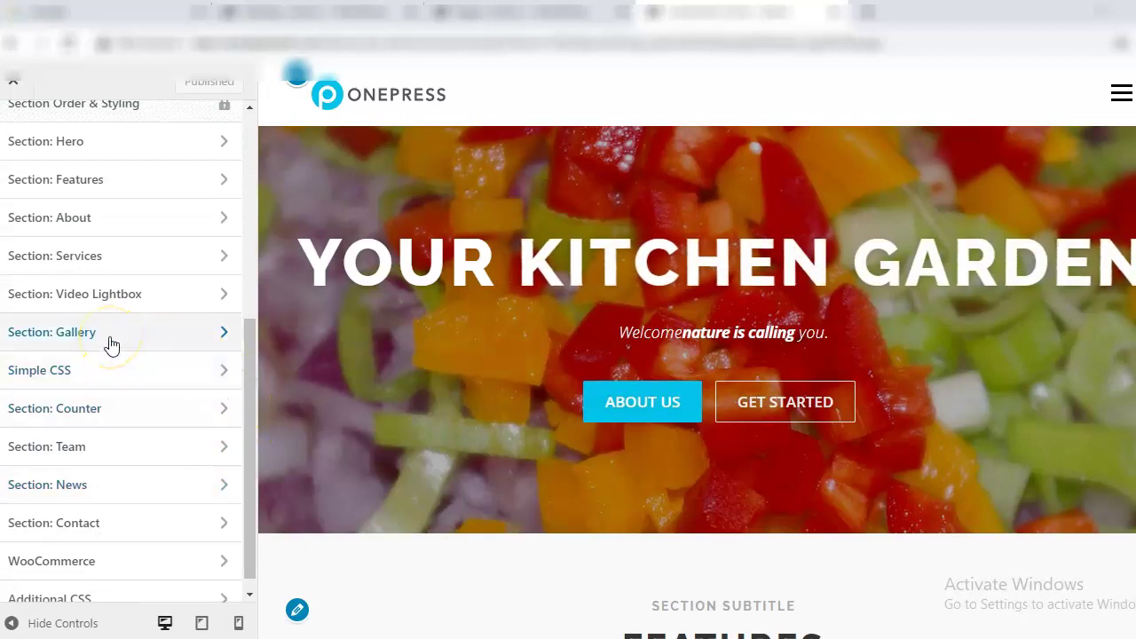
pyautogui.click(109, 405)
pyautogui.click(86, 211)
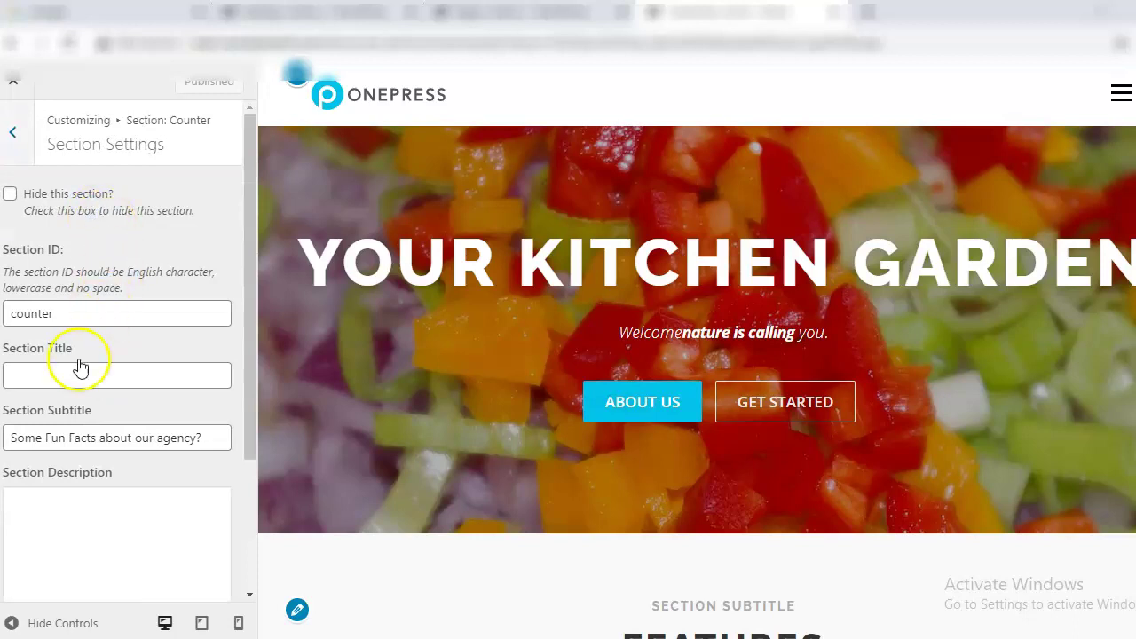
# - Paste the [instagram-feed] shortcode into the Counter section's description and check that section in the site preview
pyautogui.click(94, 511)
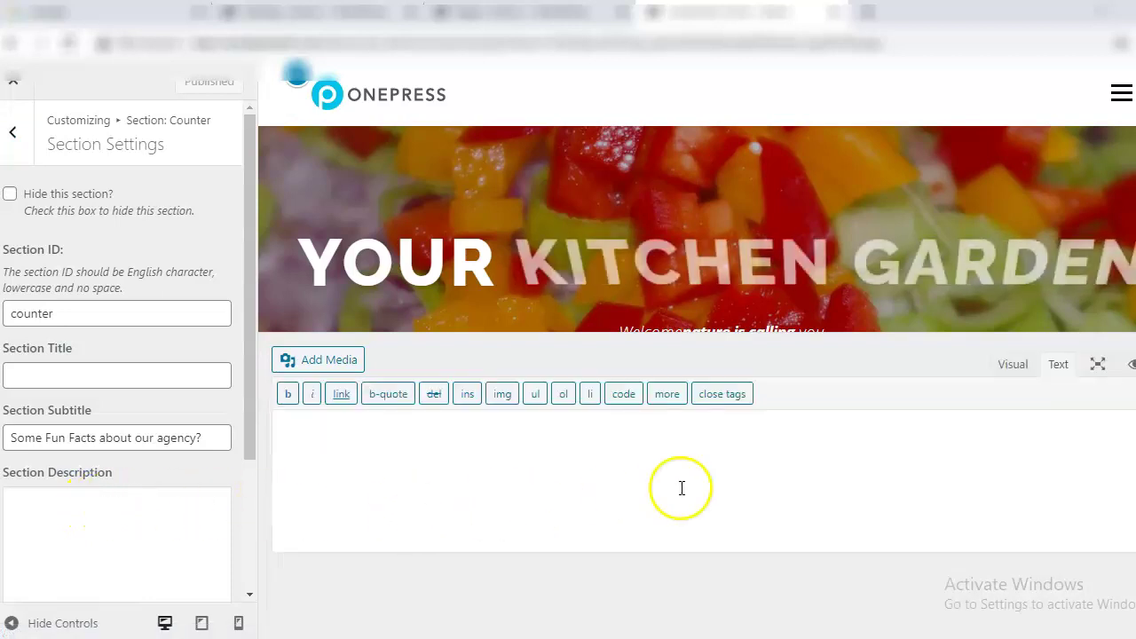
pyautogui.click(823, 465)
pyautogui.hotkey('ctrl', 'v')
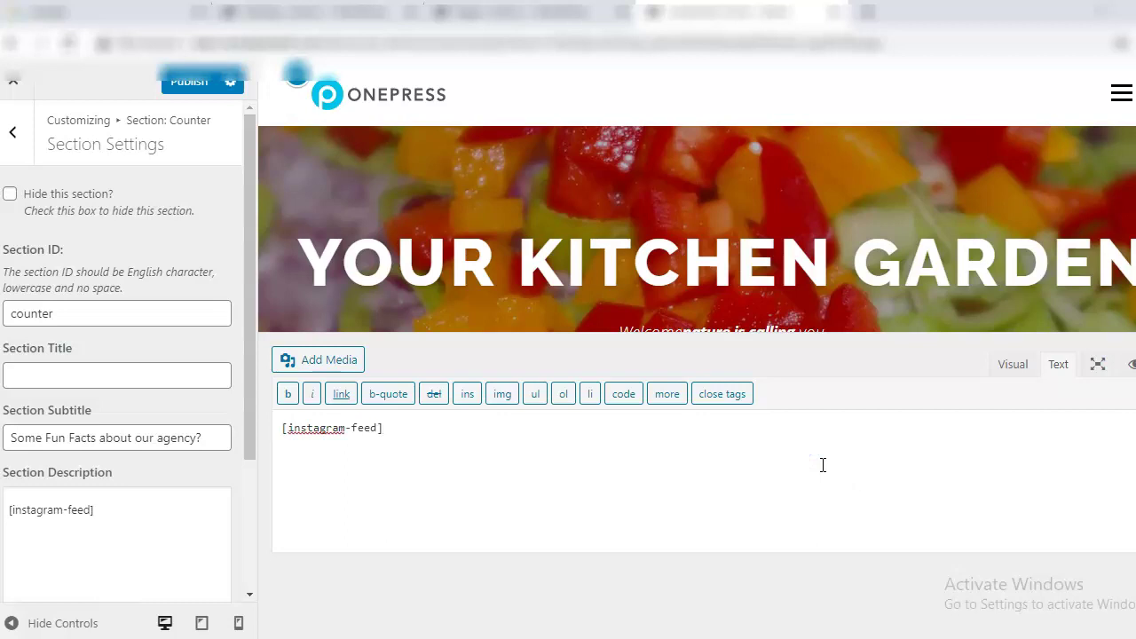
pyautogui.click(650, 463)
pyautogui.click(1134, 364)
pyautogui.scroll(-6, 697, 381)
pyautogui.scroll(-12, 697, 381)
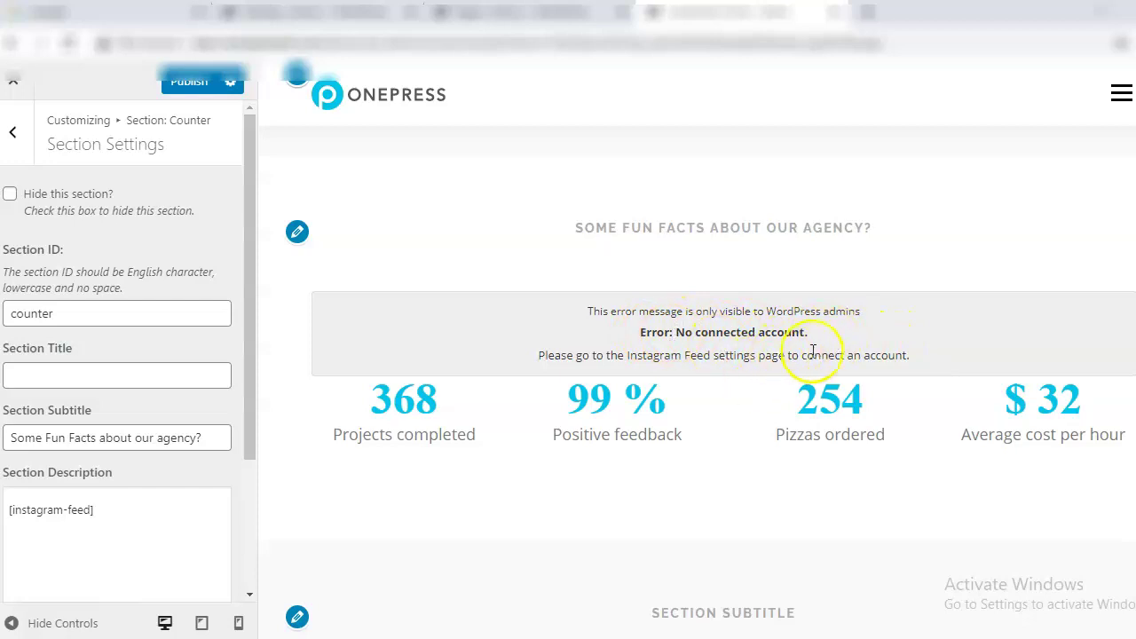
# - Remove the Projects completed item from the Counter section's content
pyautogui.click(18, 156)
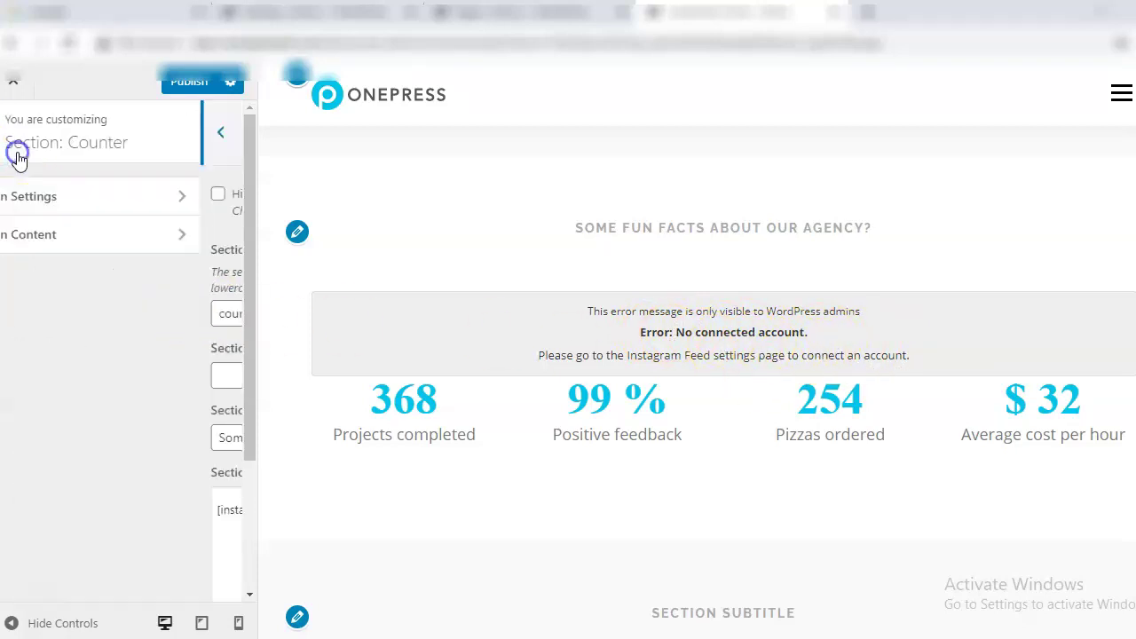
pyautogui.click(36, 234)
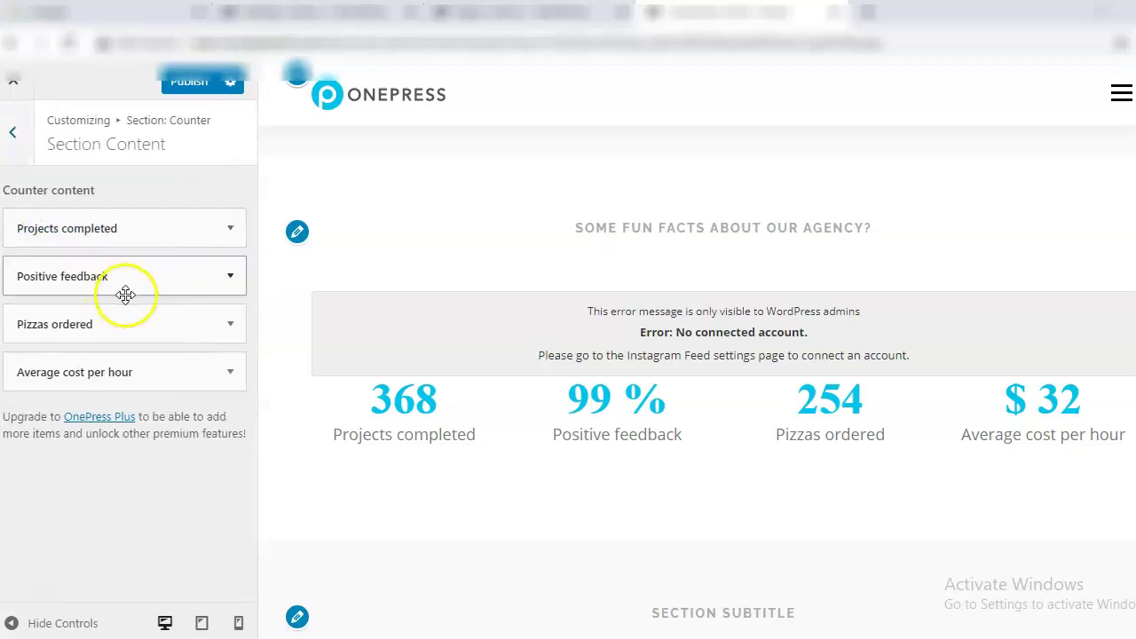
pyautogui.click(132, 228)
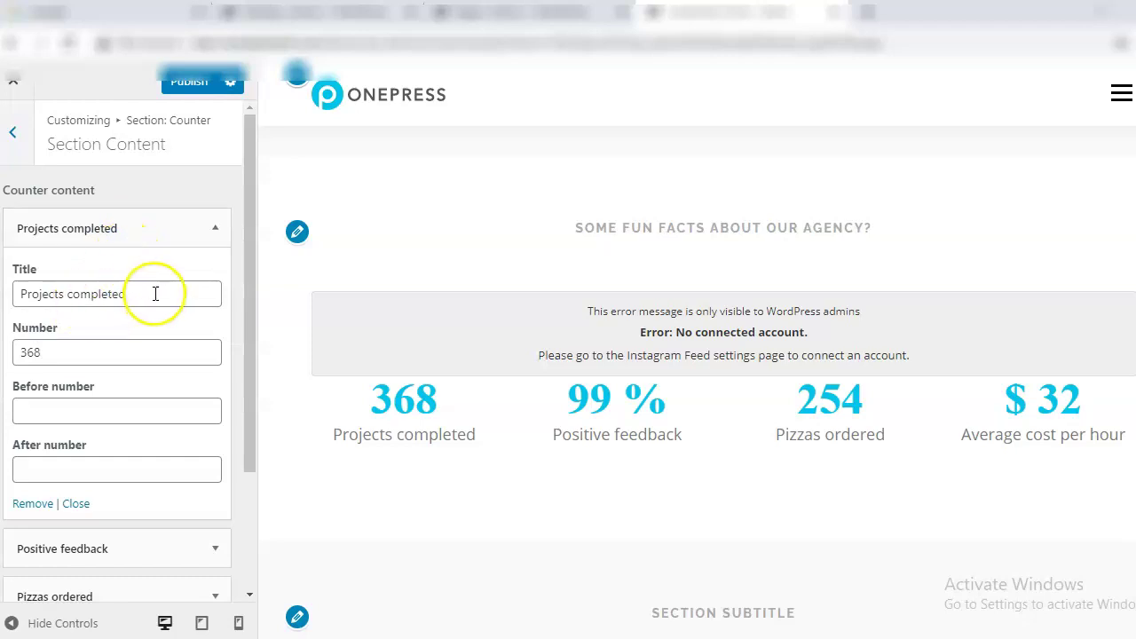
pyautogui.click(32, 505)
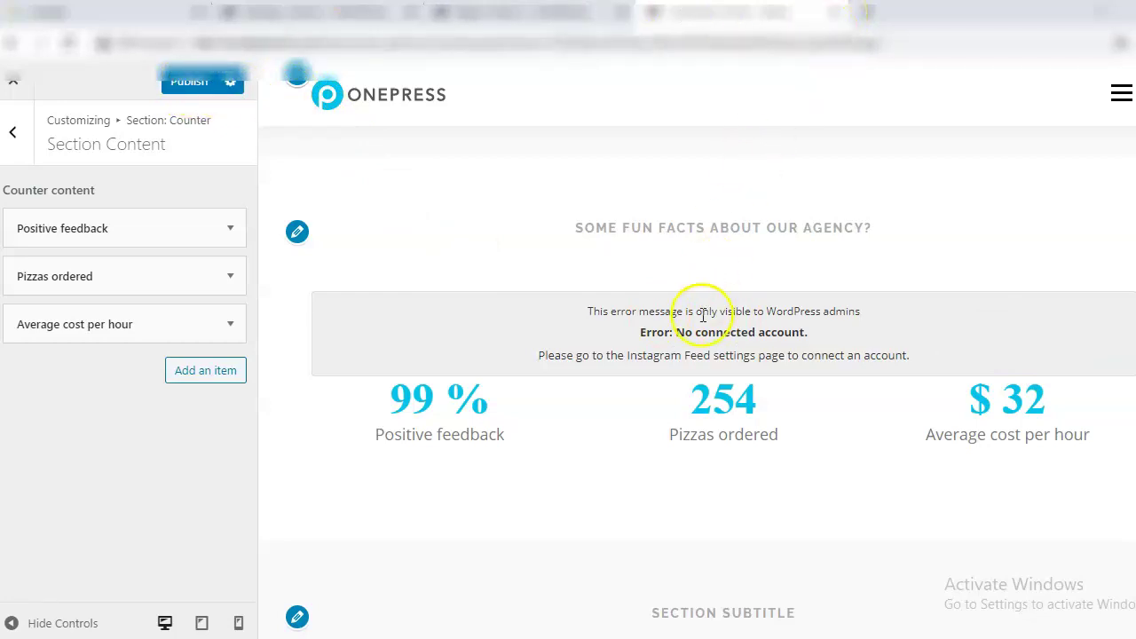
# - Open the site's front page for editing in Elementor from the list of all pages
pyautogui.click(532, 13)
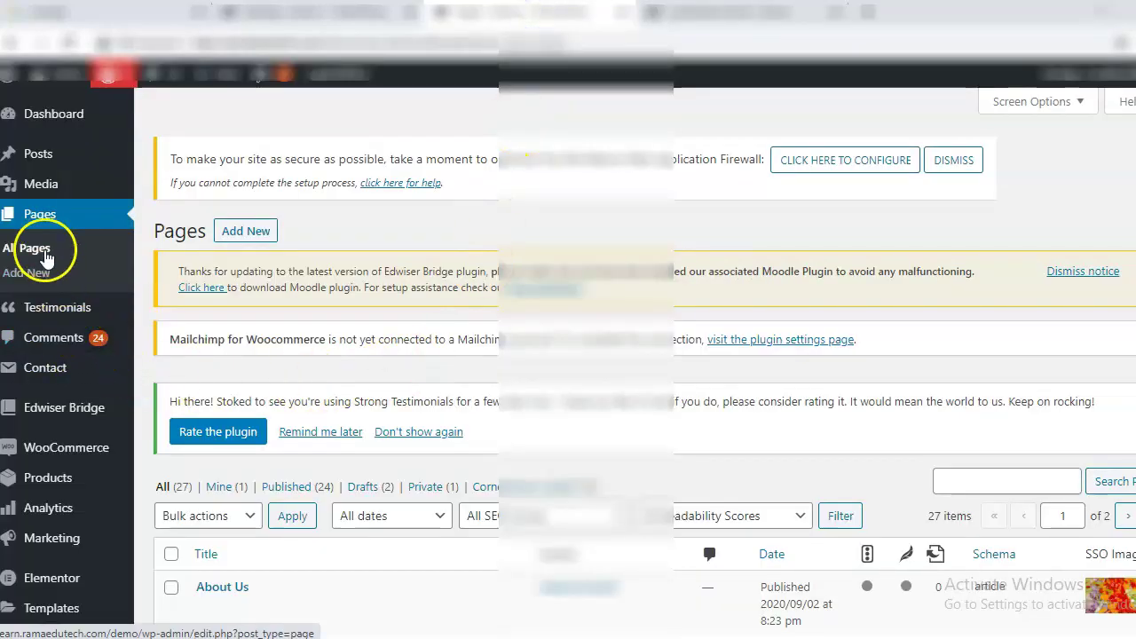
pyautogui.scroll(-7, 412, 533)
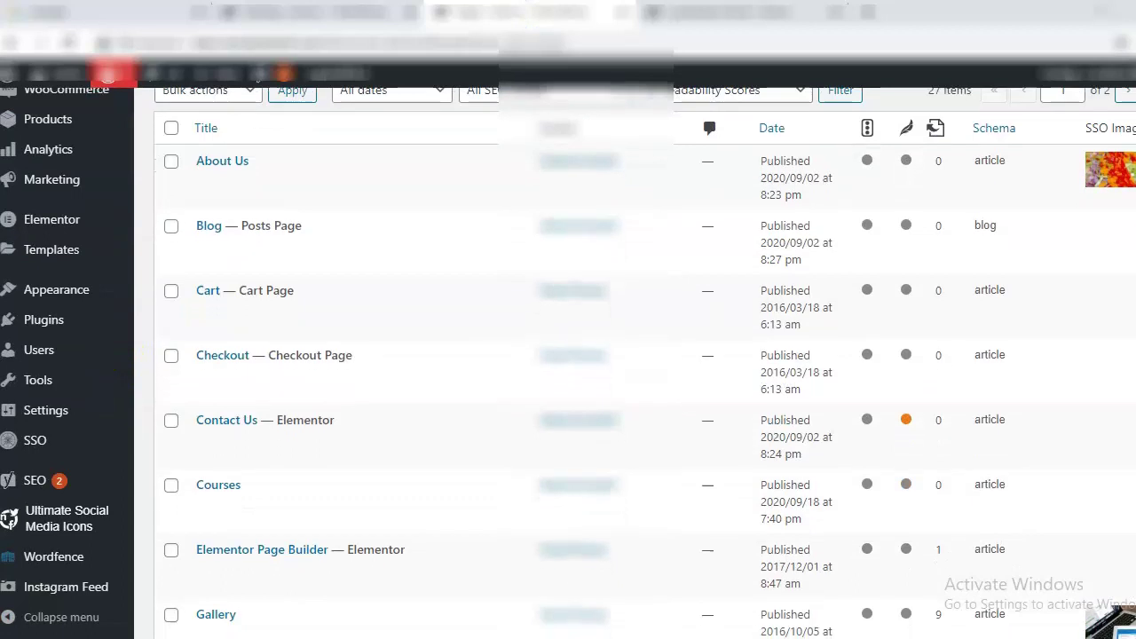
pyautogui.click(412, 524)
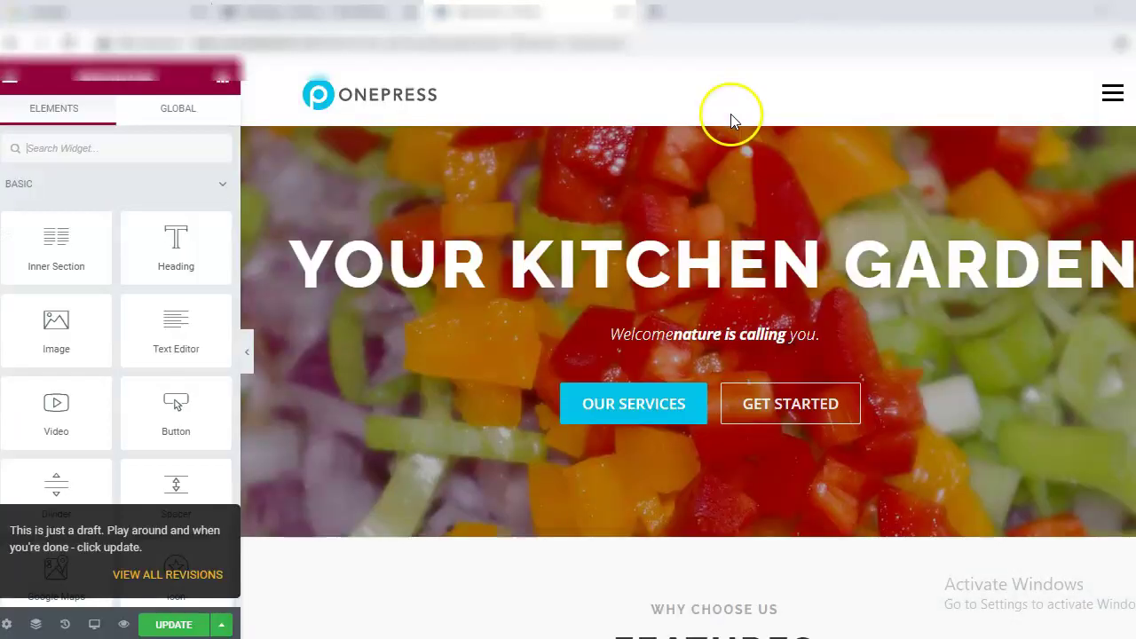
# - Add a Shortcode widget to the first empty section below the feature icons and enter [instagram-feed] as its shortcode
pyautogui.scroll(-6, 731, 114)
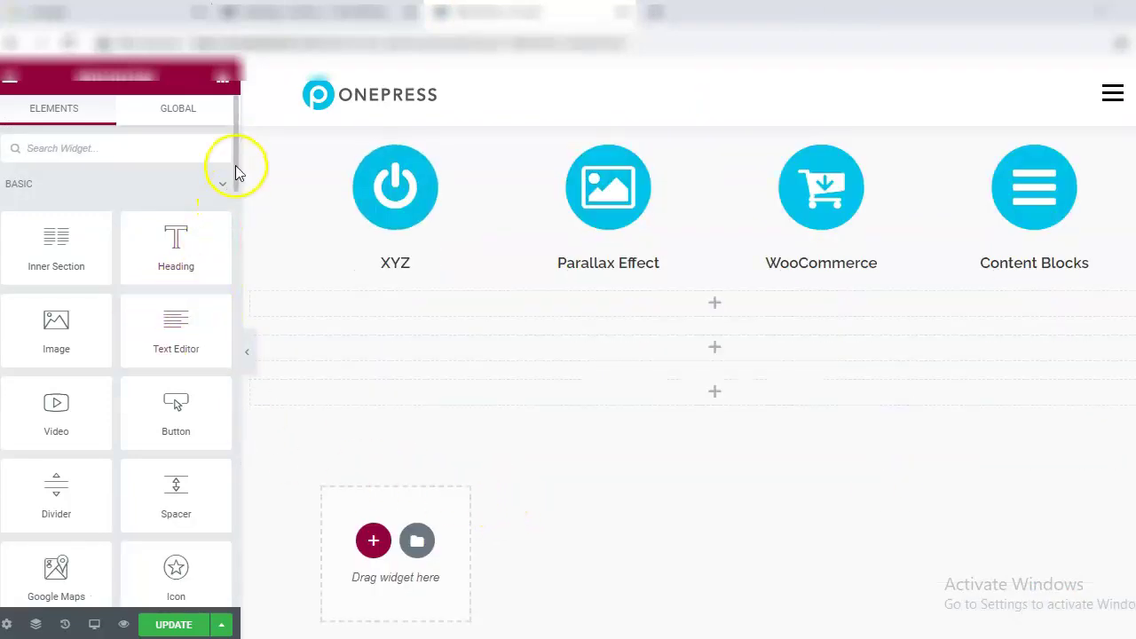
pyautogui.moveTo(235, 154); pyautogui.dragTo(241, 530)
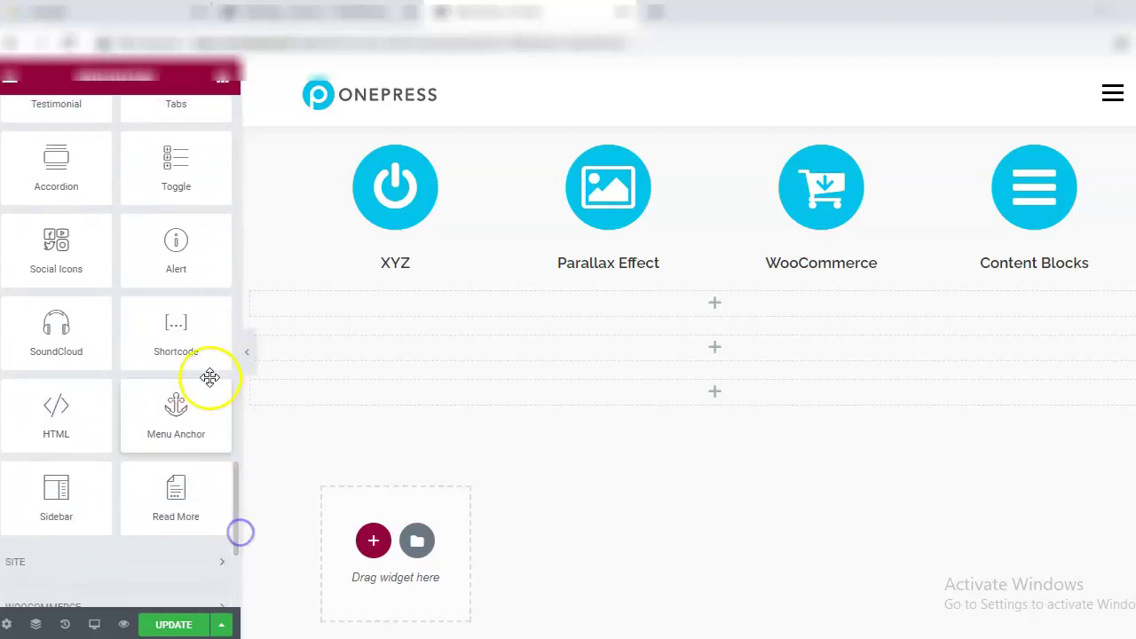
pyautogui.moveTo(172, 329); pyautogui.dragTo(656, 306)
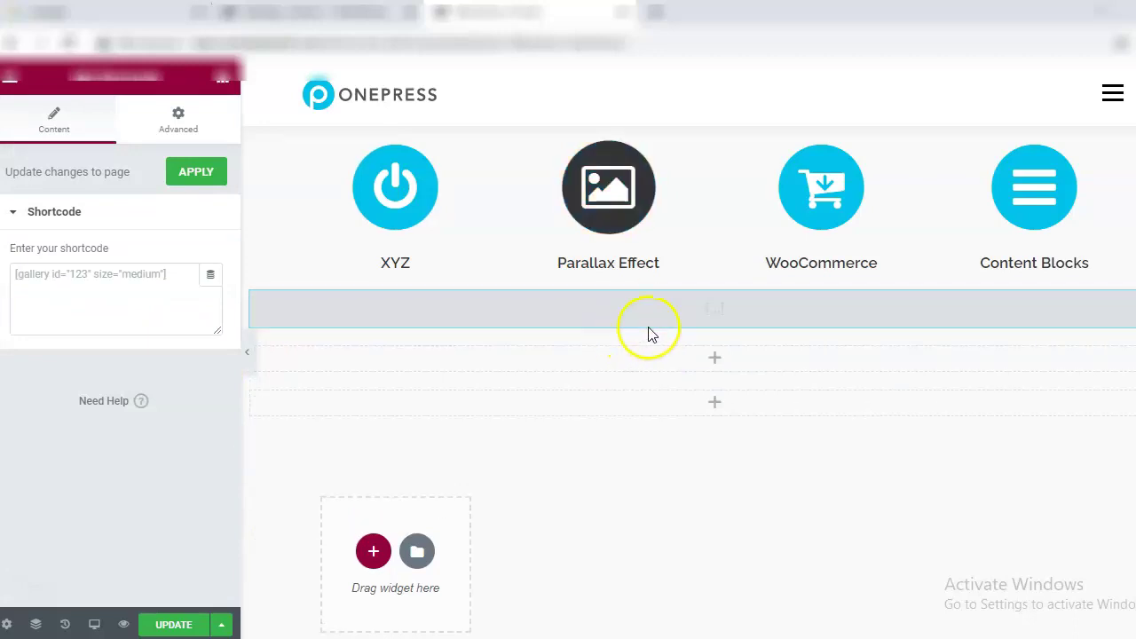
pyautogui.click(130, 274)
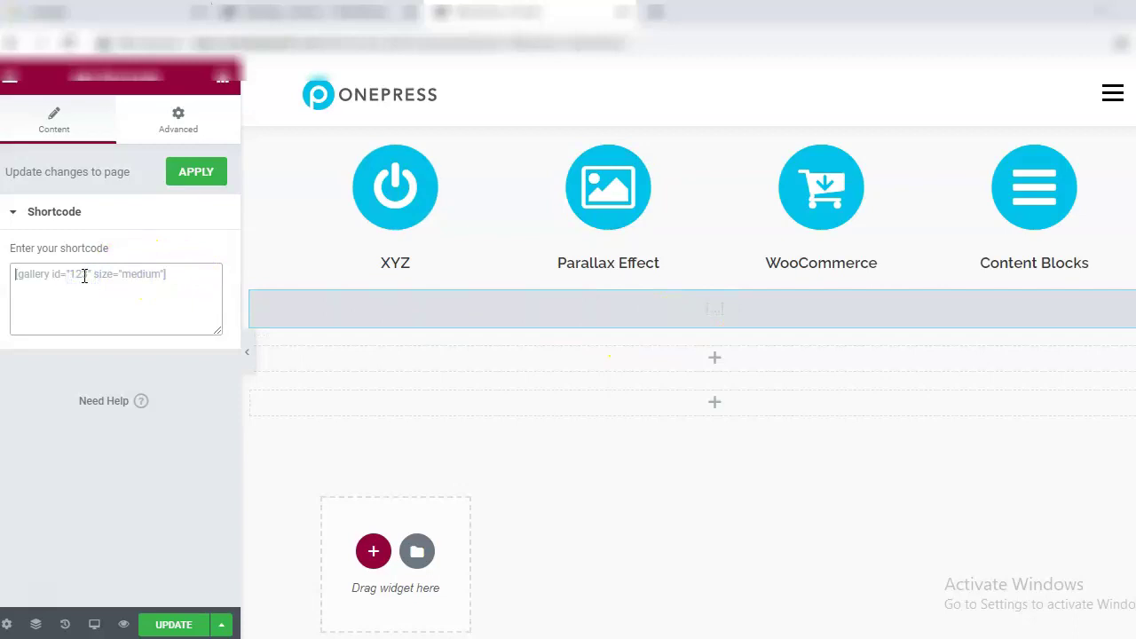
pyautogui.write('[instagram-feed]')
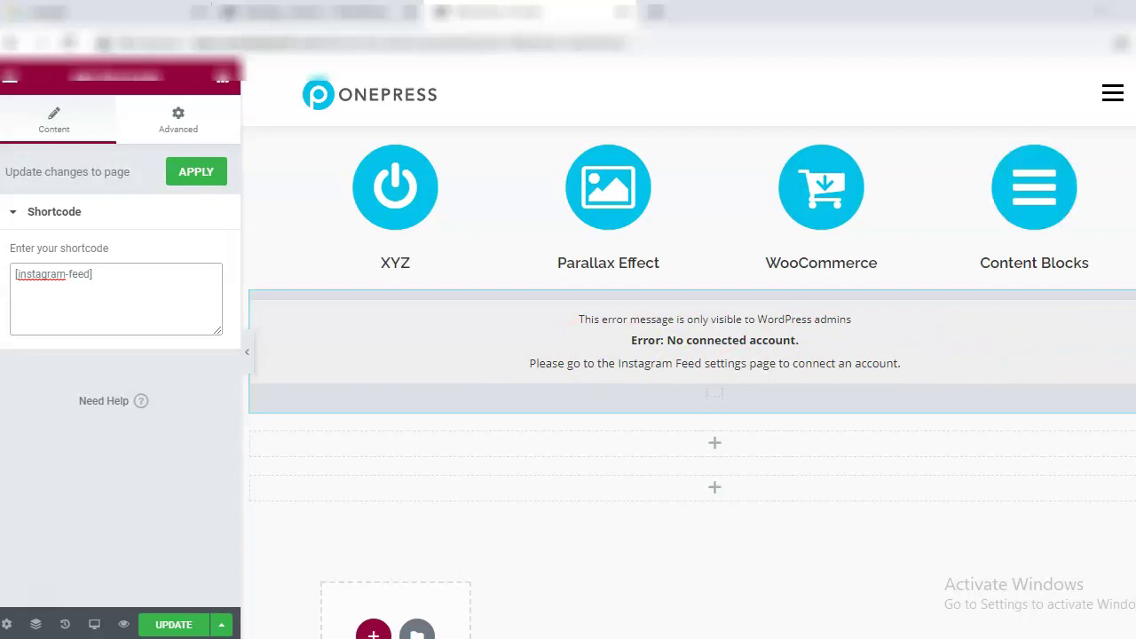
pyautogui.scroll(-18, 687, 382)
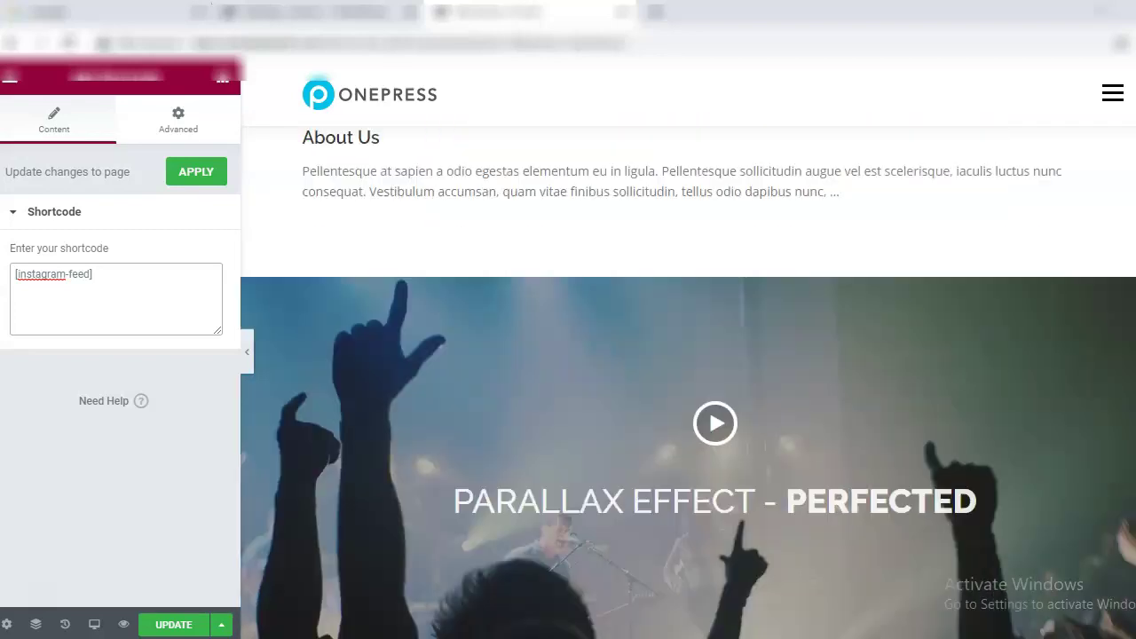
pyautogui.scroll(-20, 688, 381)
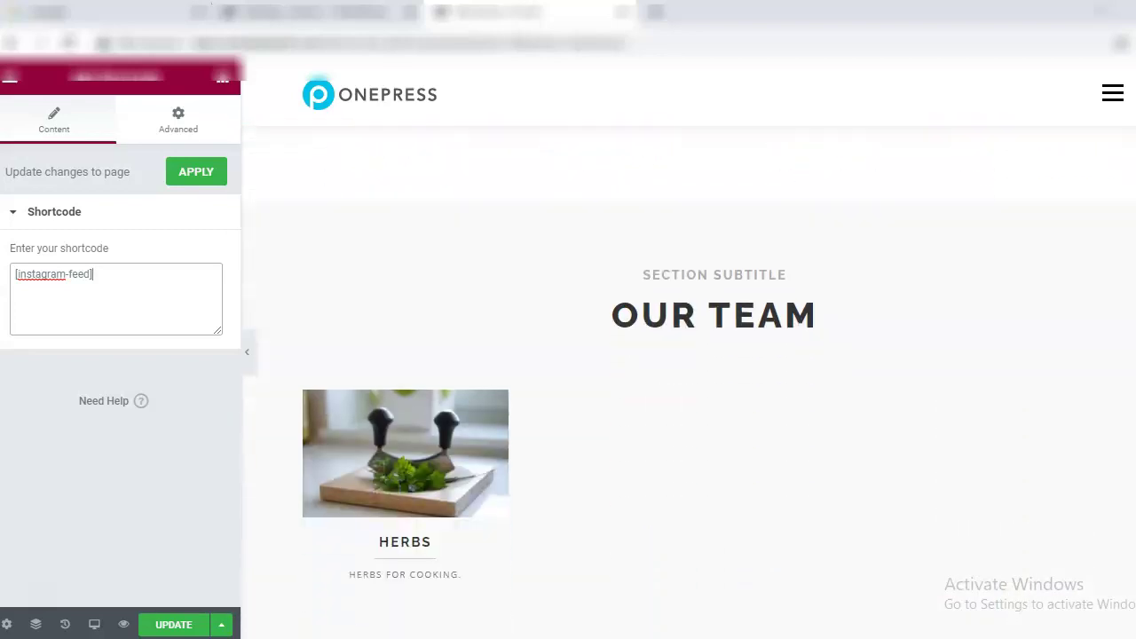
pyautogui.scroll(-3, 688, 382)
pyautogui.scroll(15, 688, 382)
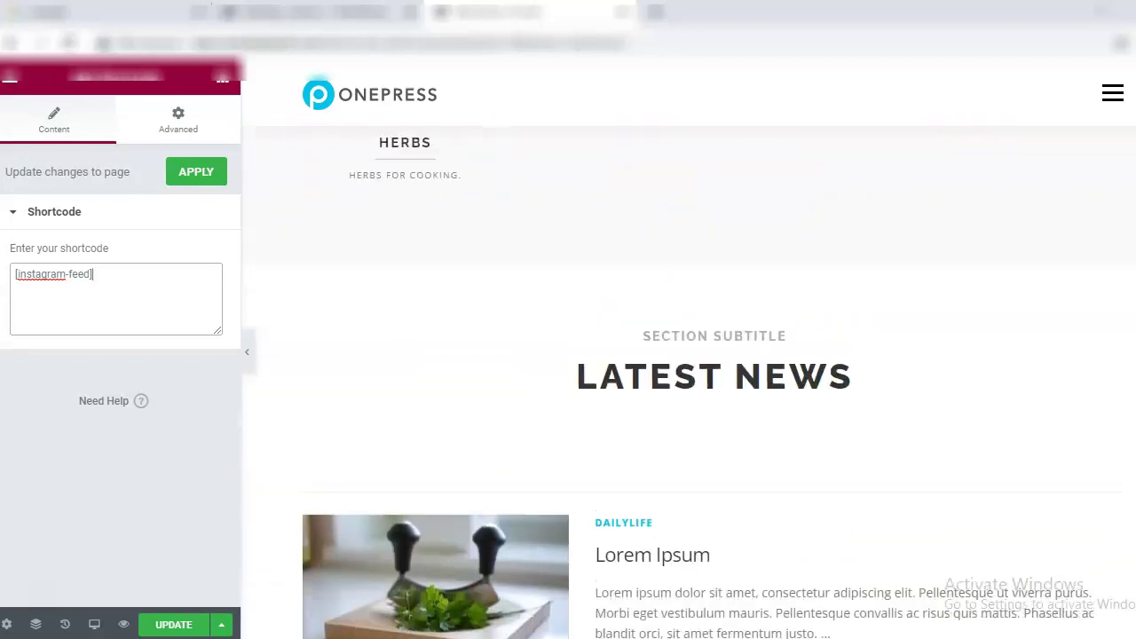
pyautogui.scroll(12, 799, 355)
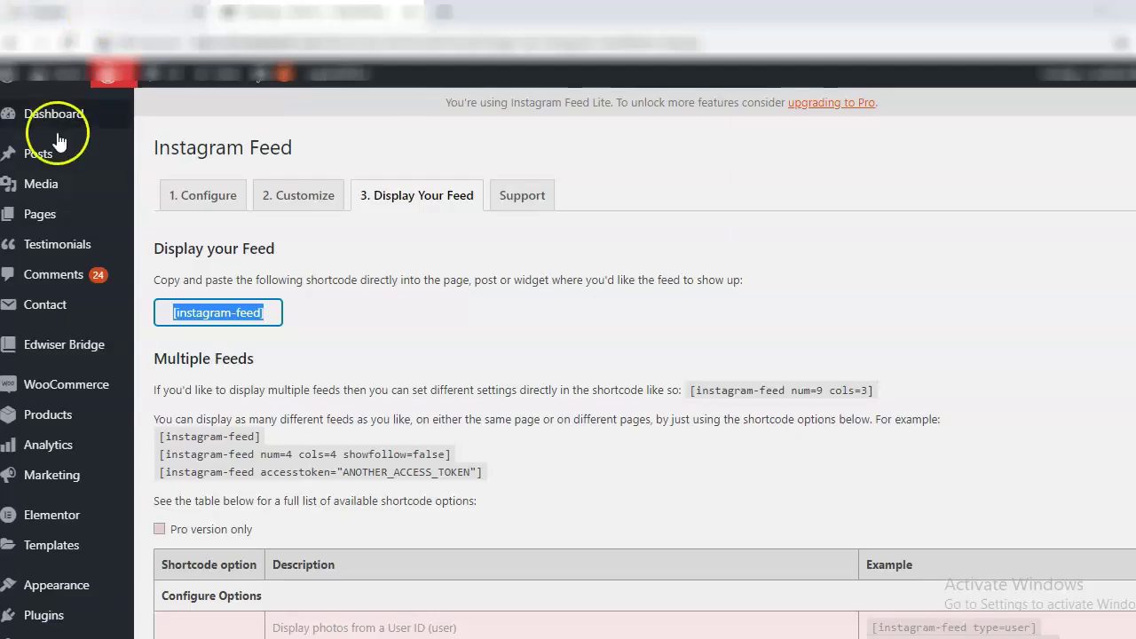
# - Return to the installed plugins list, find Social Media and Share Icons, and open the Ultimate Social Media Icons settings
pyautogui.moveTo(67, 613)
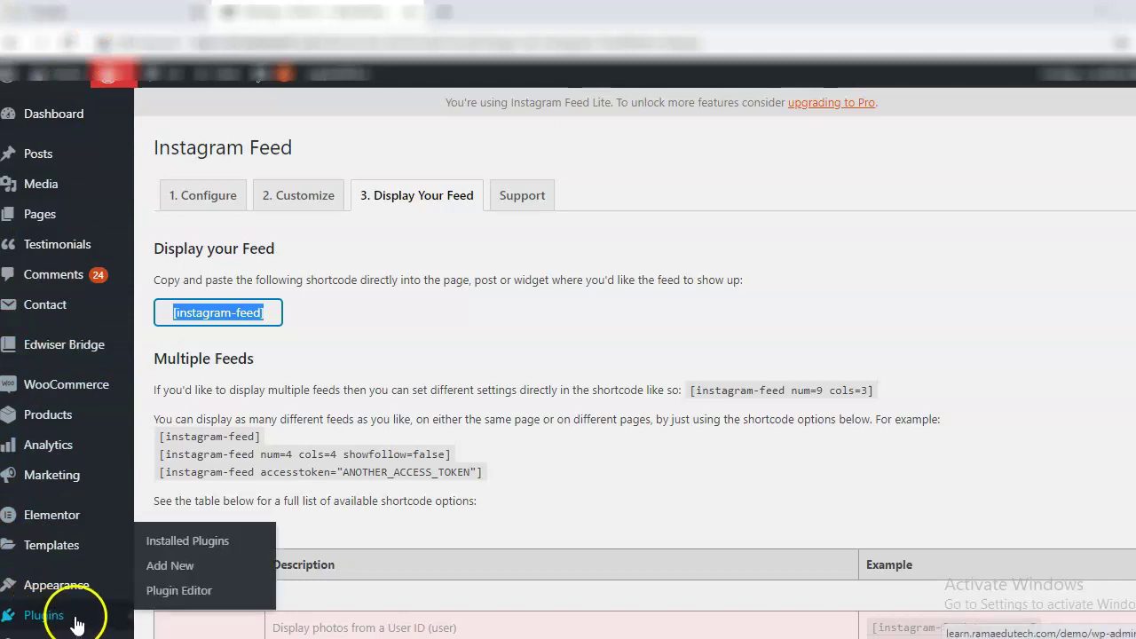
pyautogui.click(201, 550)
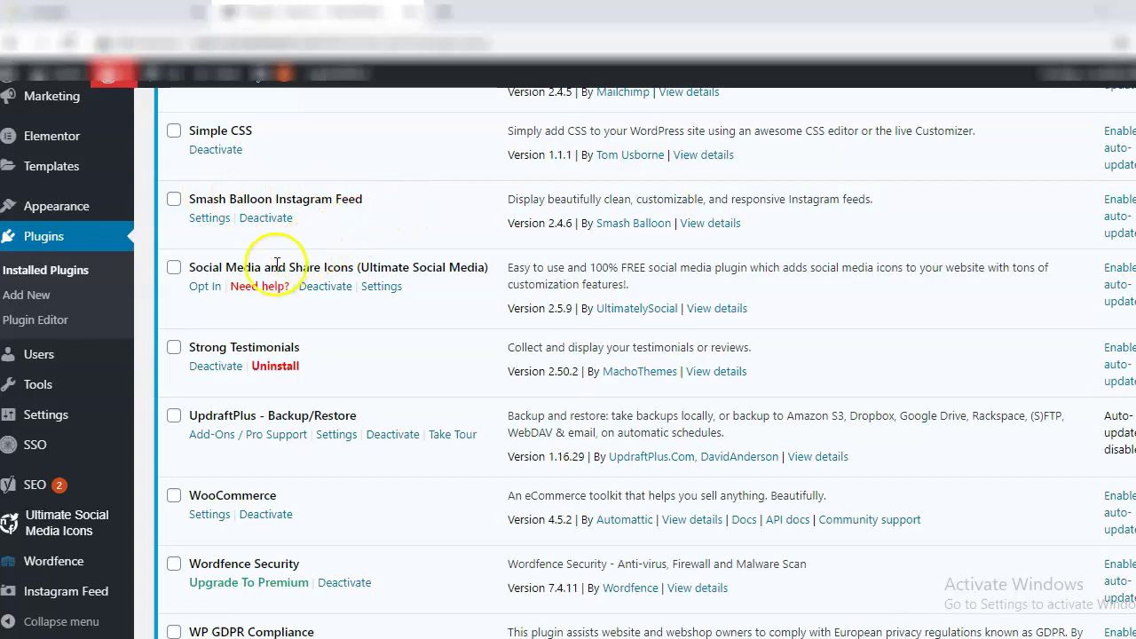
pyautogui.moveTo(295, 267); pyautogui.dragTo(340, 269)
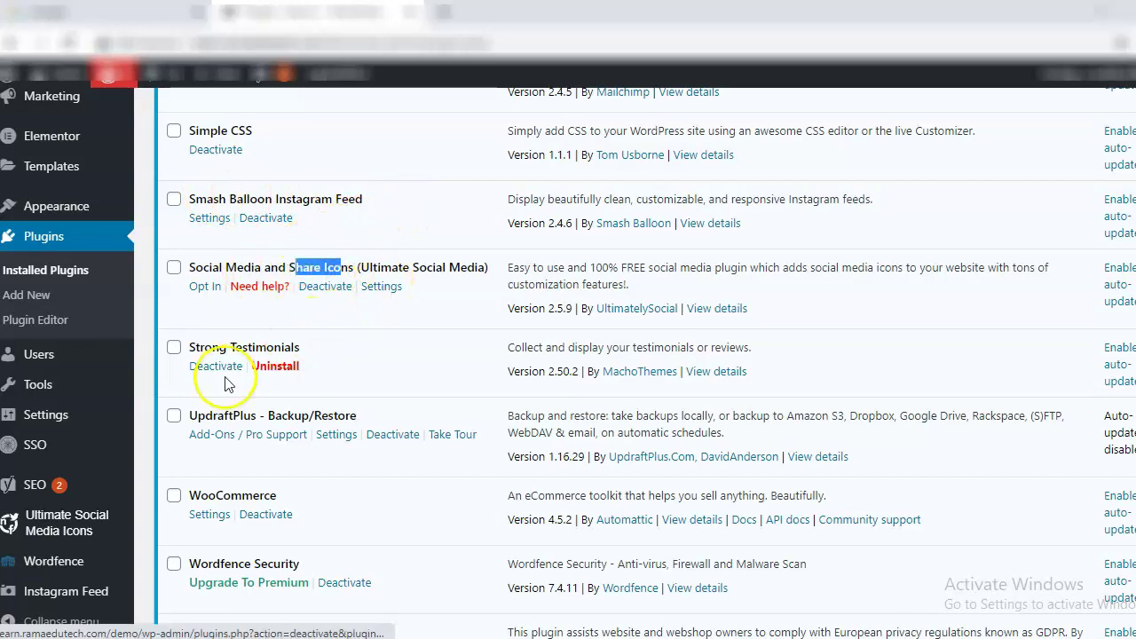
pyautogui.click(75, 531)
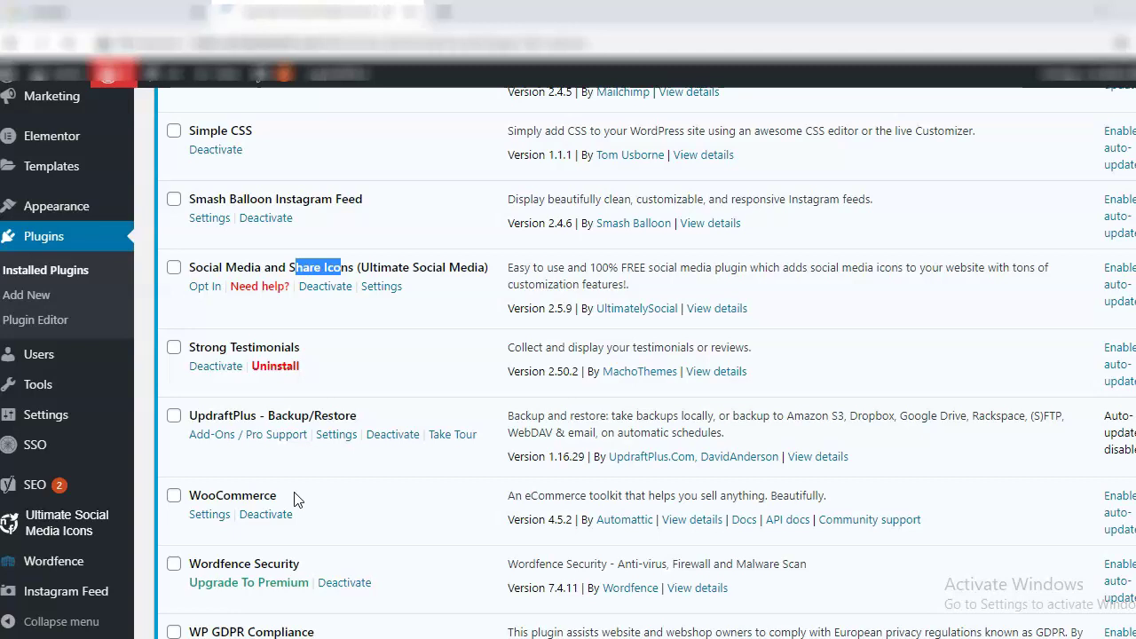
# - Under "Which icons do you want to show on your site?", enable the LinkedIn, Pinterest and Instagram icons
pyautogui.scroll(-5, 667, 569)
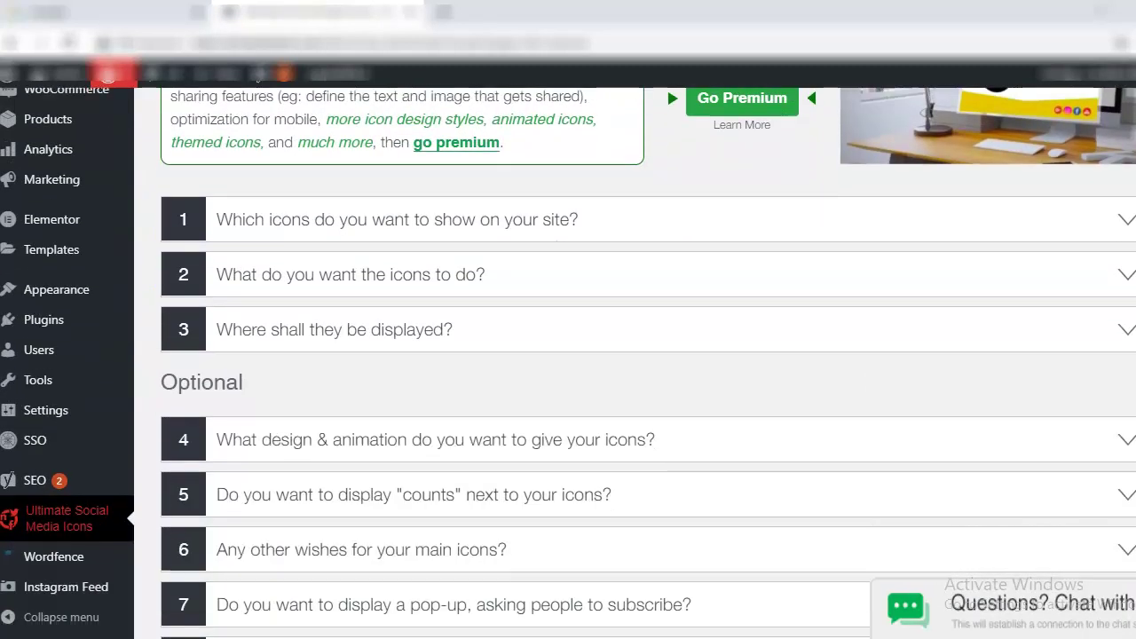
pyautogui.scroll(-1, 648, 362)
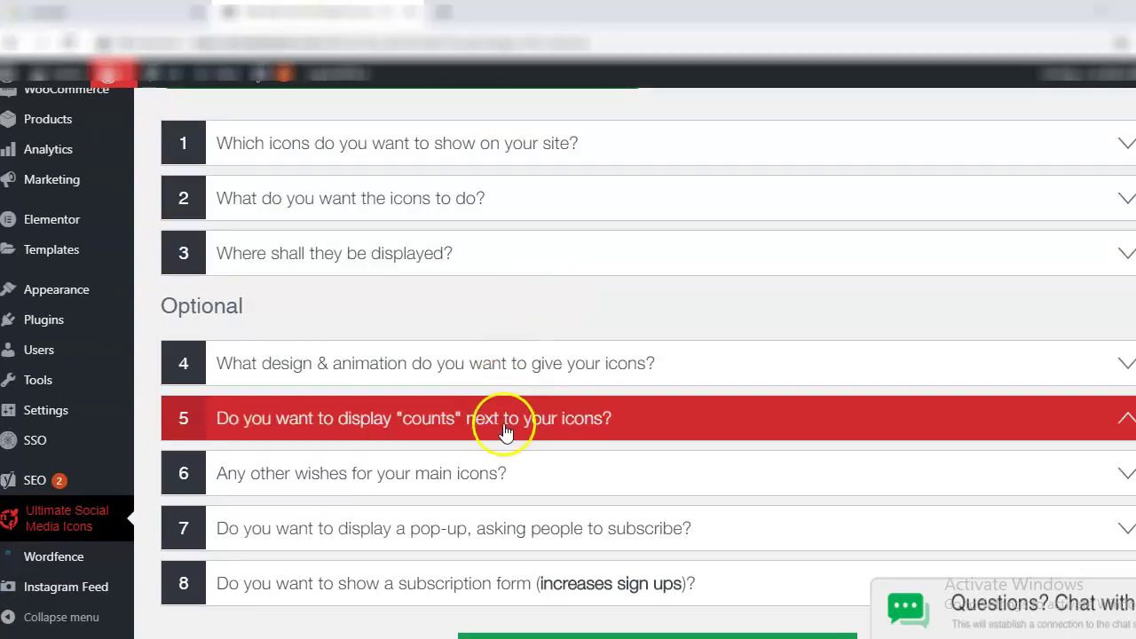
pyautogui.click(468, 149)
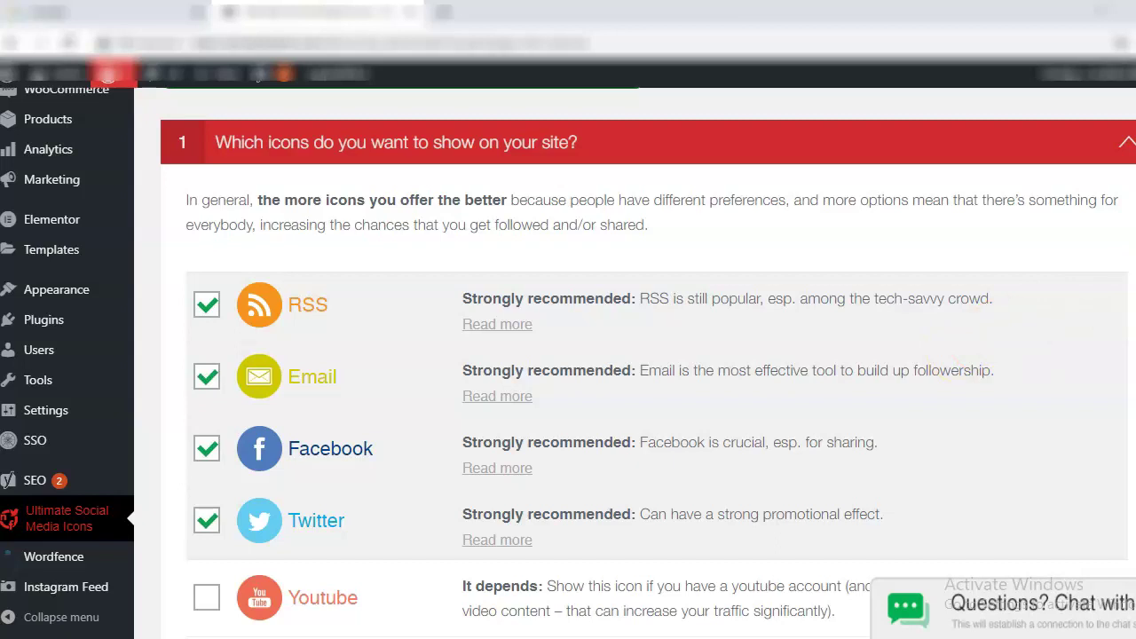
pyautogui.scroll(-3, 646, 363)
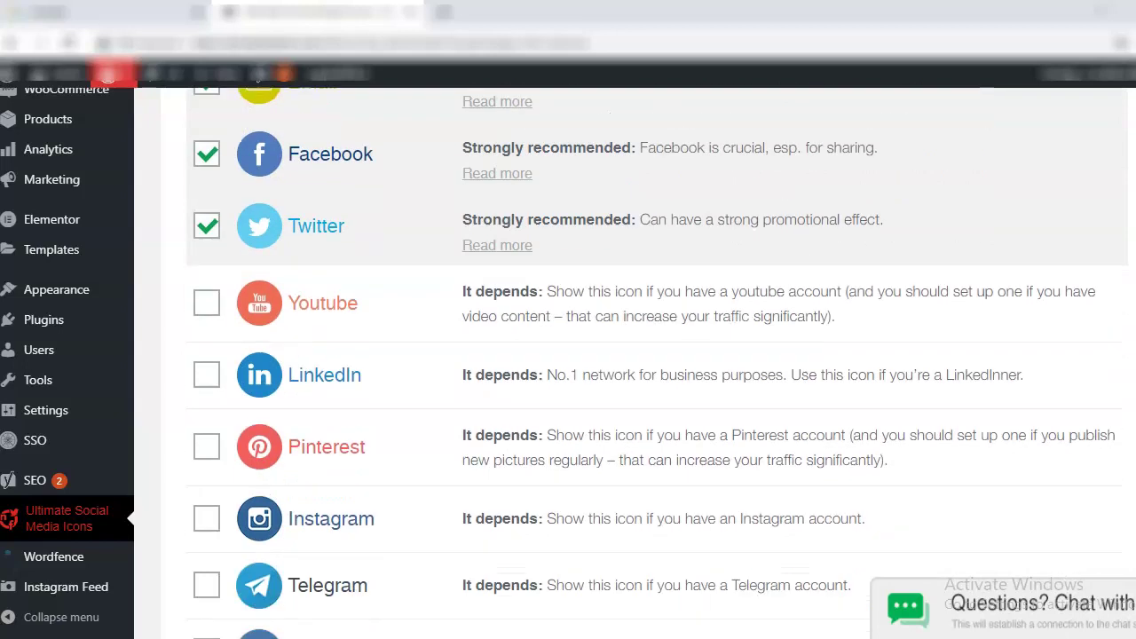
pyautogui.click(206, 520)
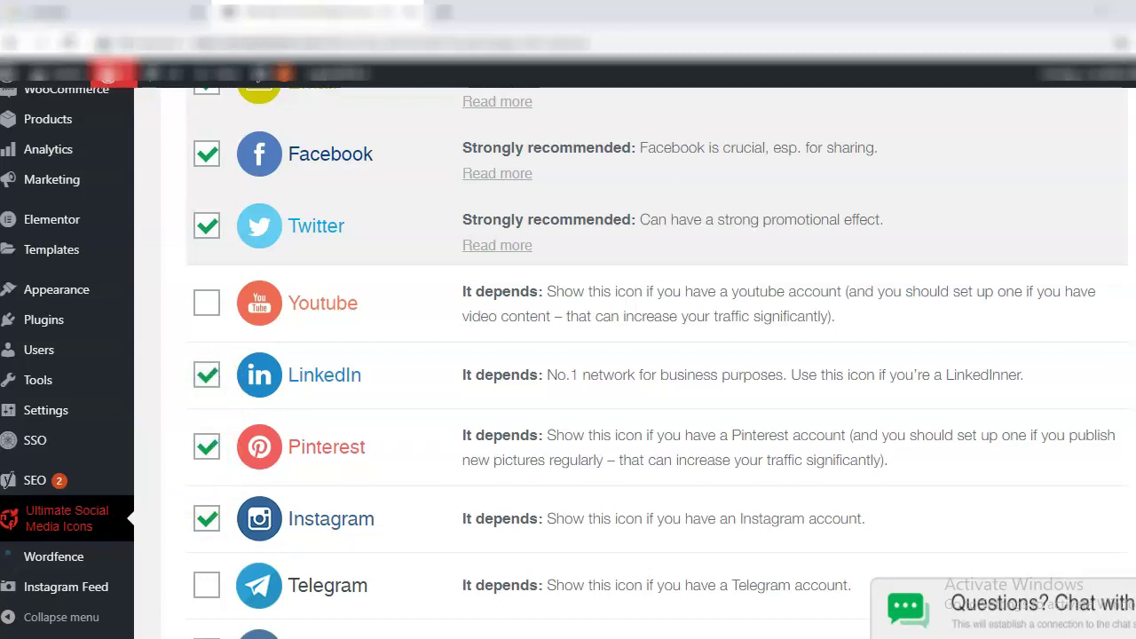
pyautogui.scroll(-15, 1121, 414)
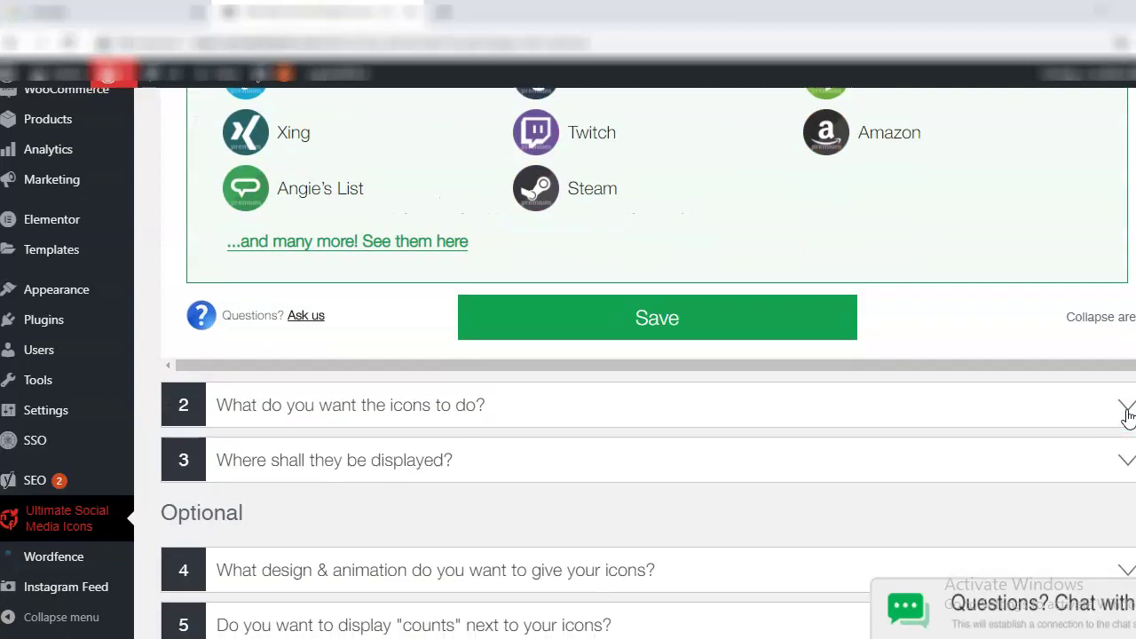
# - Under "What do you want the icons to do?", enable "Visit my Facebook page at" for the Facebook icon and open its address for editing
pyautogui.scroll(-5, 1128, 415)
pyautogui.click(233, 217)
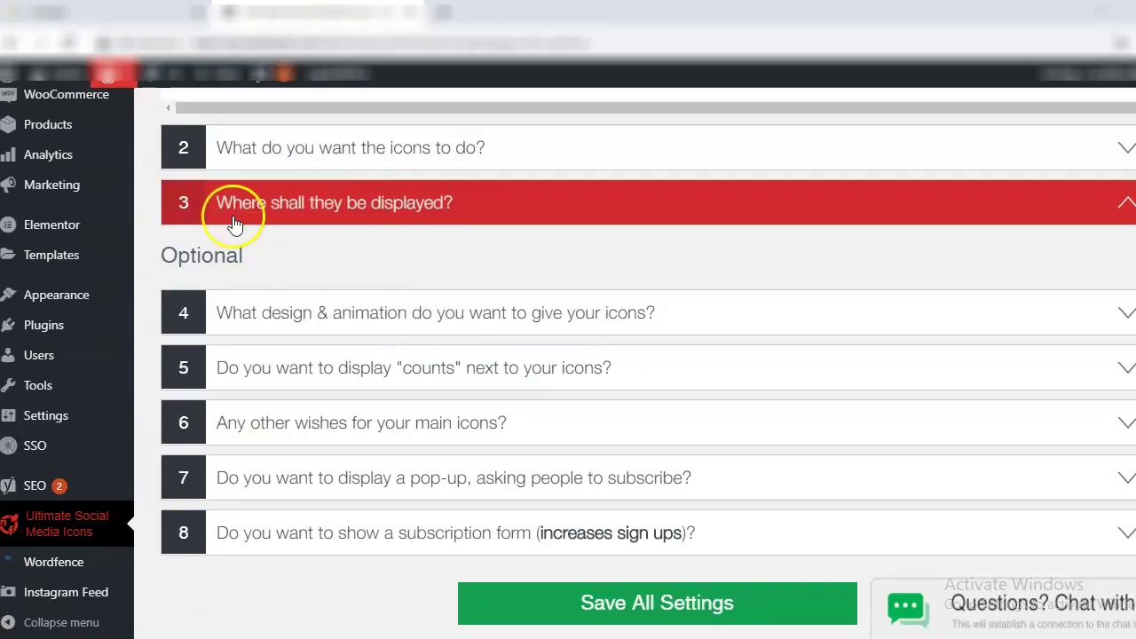
pyautogui.click(235, 158)
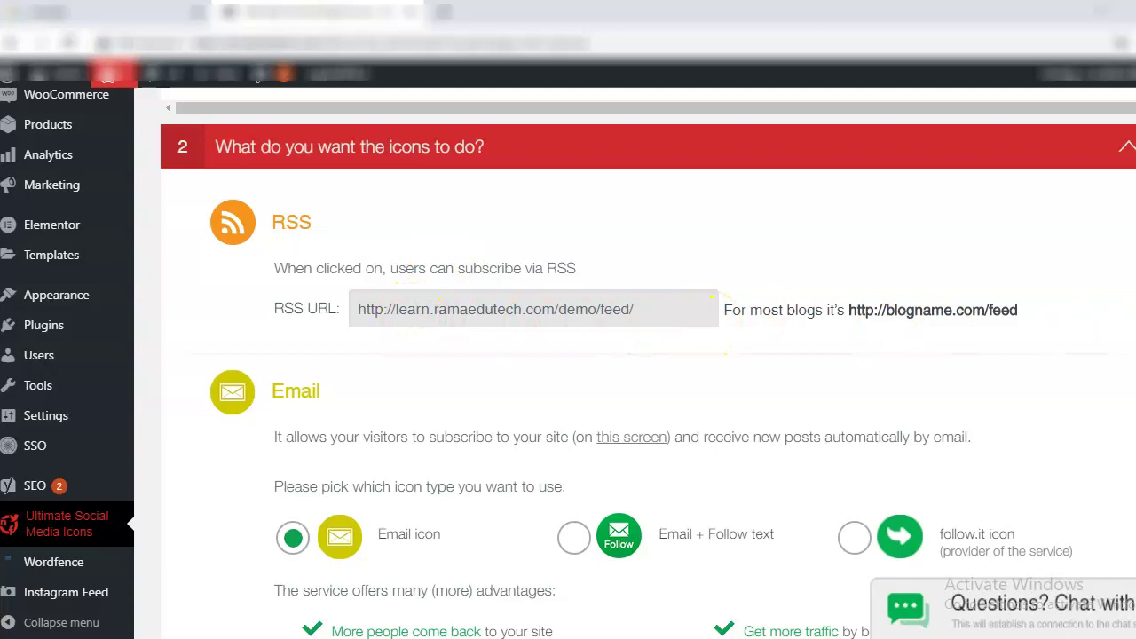
pyautogui.scroll(-1, 635, 364)
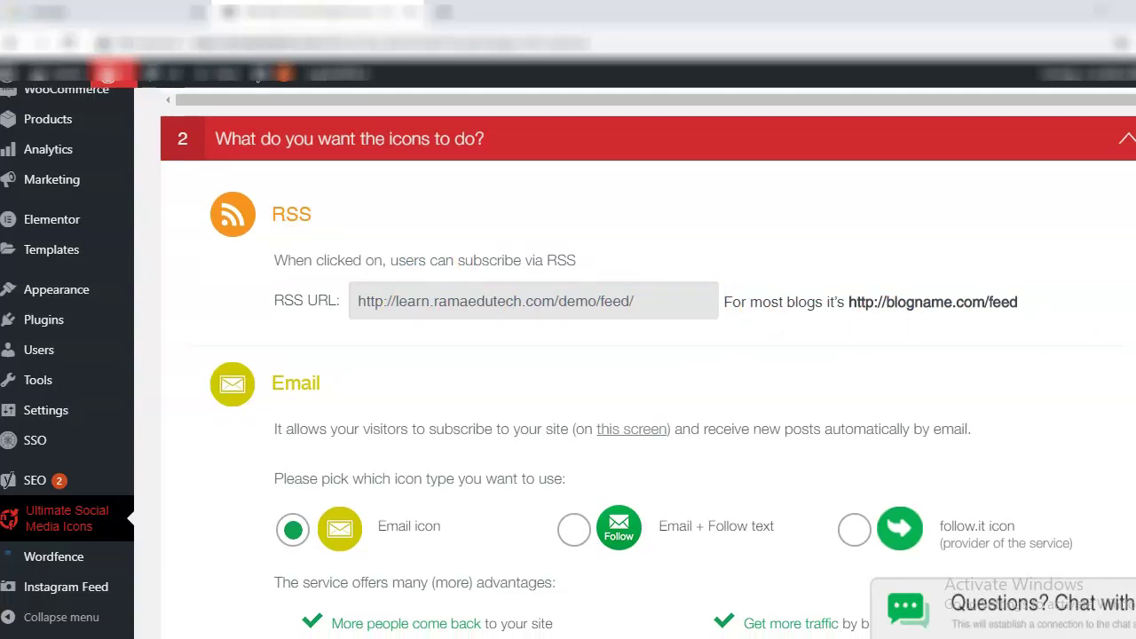
pyautogui.scroll(-3, 635, 364)
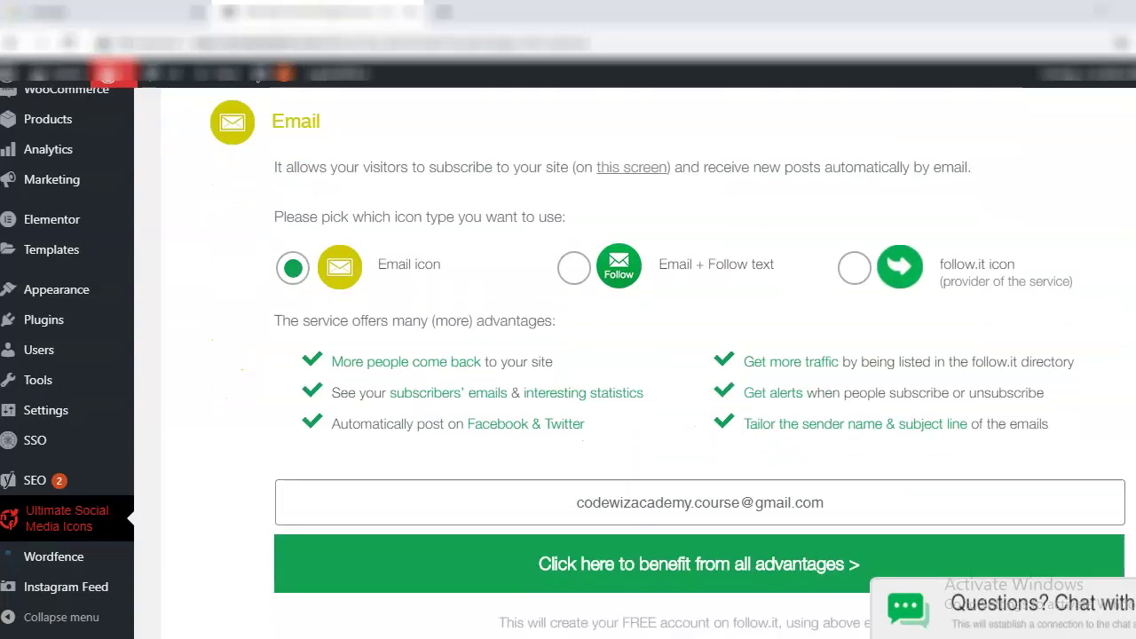
pyautogui.scroll(-8, 635, 364)
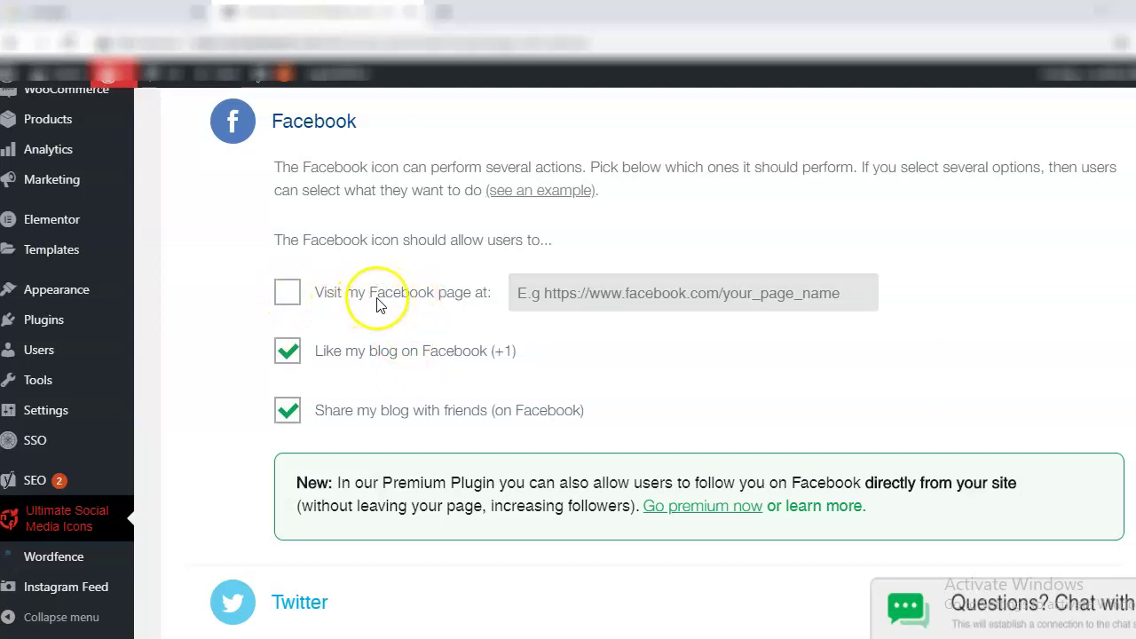
pyautogui.click(434, 302)
pyautogui.click(847, 294)
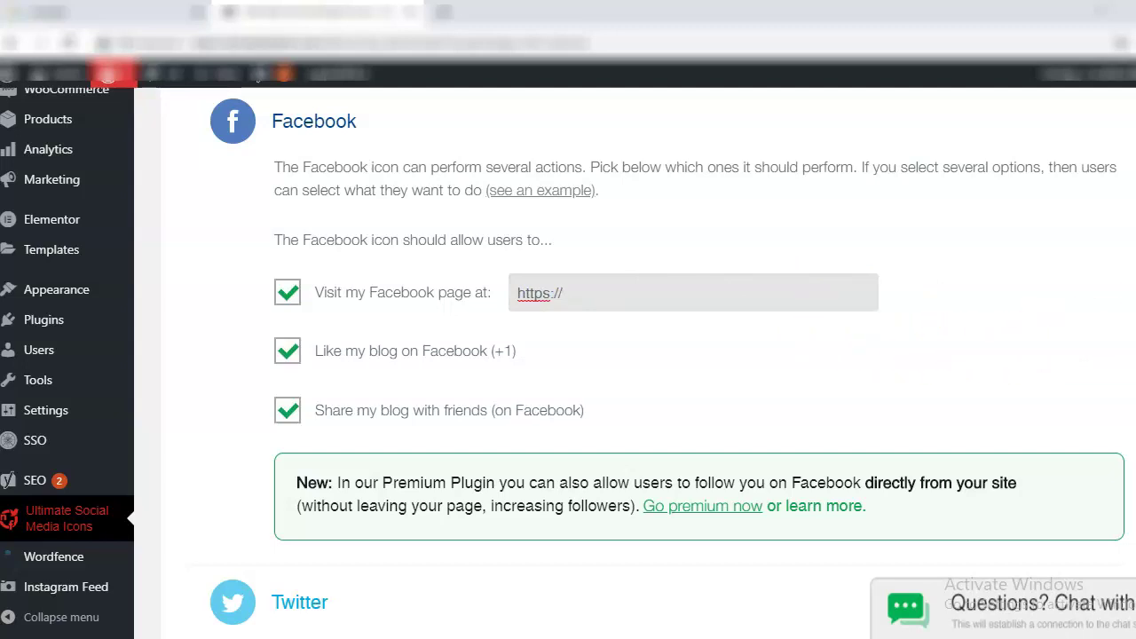
# - Under "Where shall they be displayed?", enable "Show icons after posts" and review its responsive icon and design options
pyautogui.scroll(-5, 1132, 320)
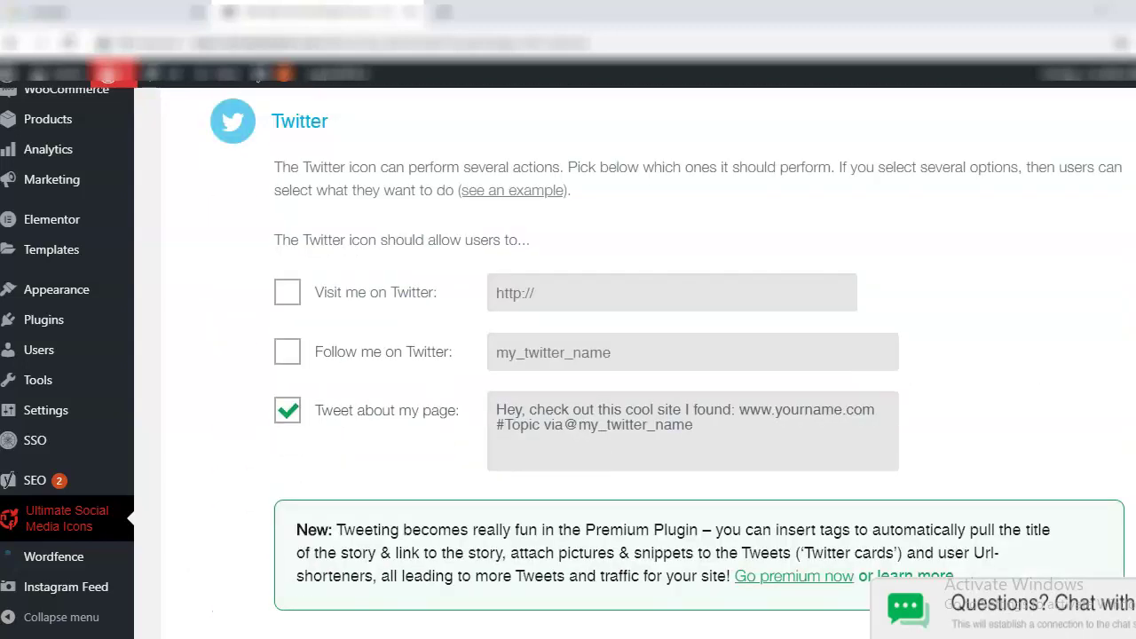
pyautogui.scroll(-6, 300, 200)
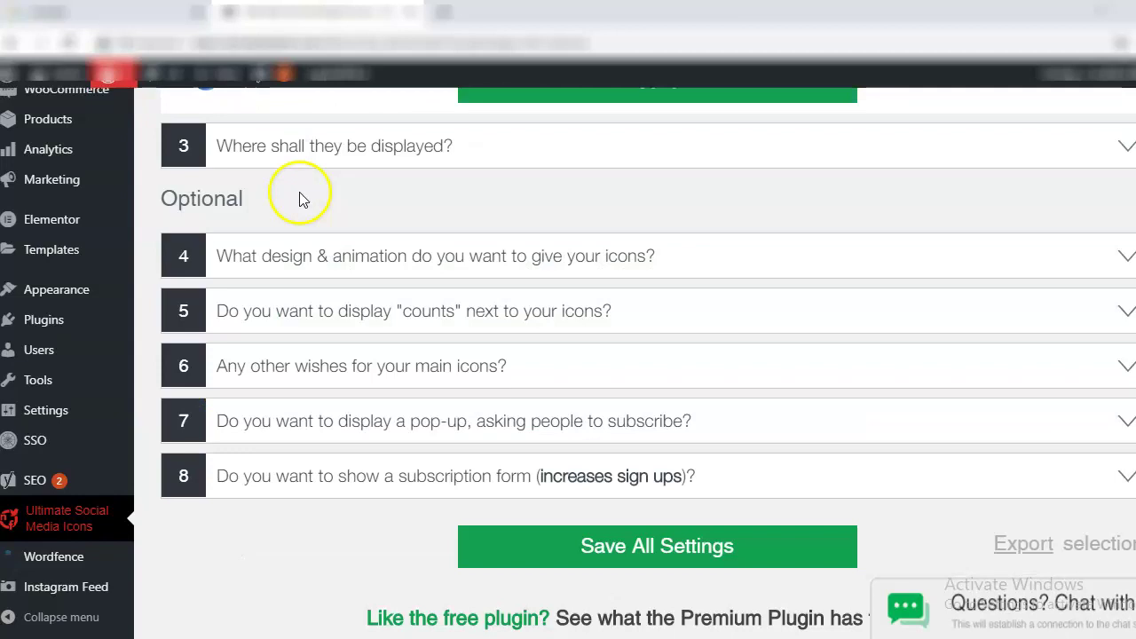
pyautogui.click(325, 145)
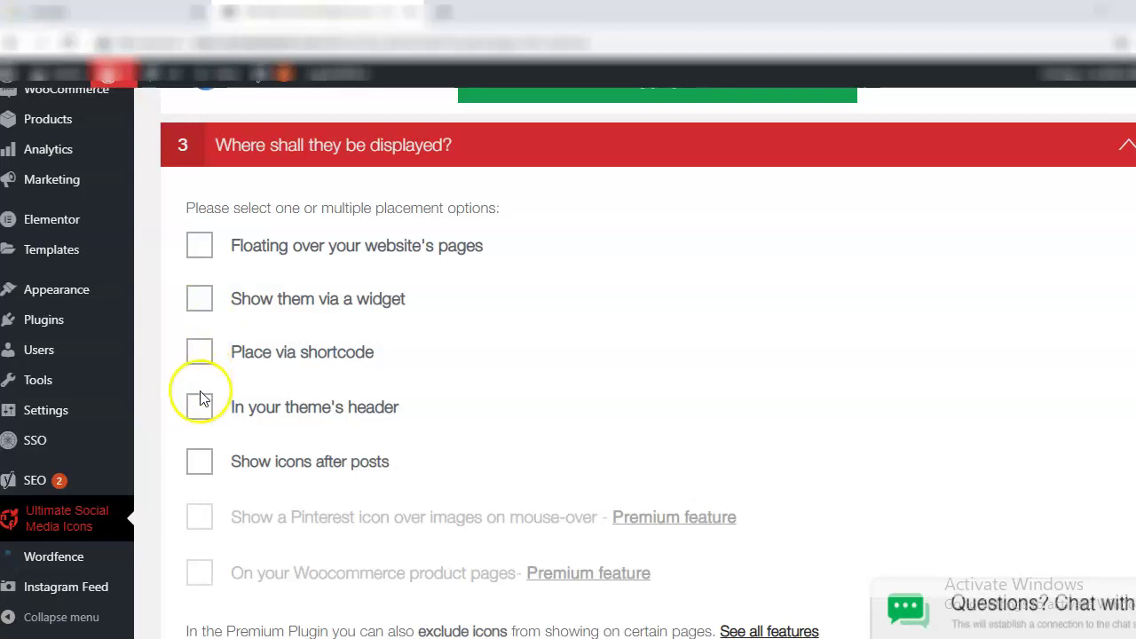
pyautogui.click(199, 464)
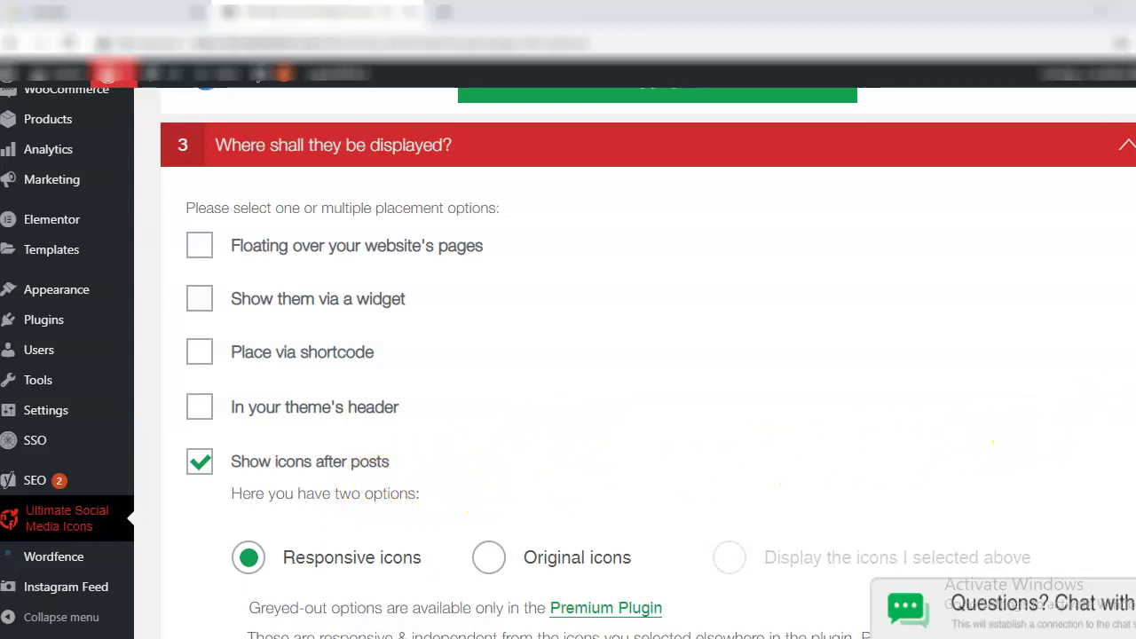
pyautogui.scroll(-4, 648, 363)
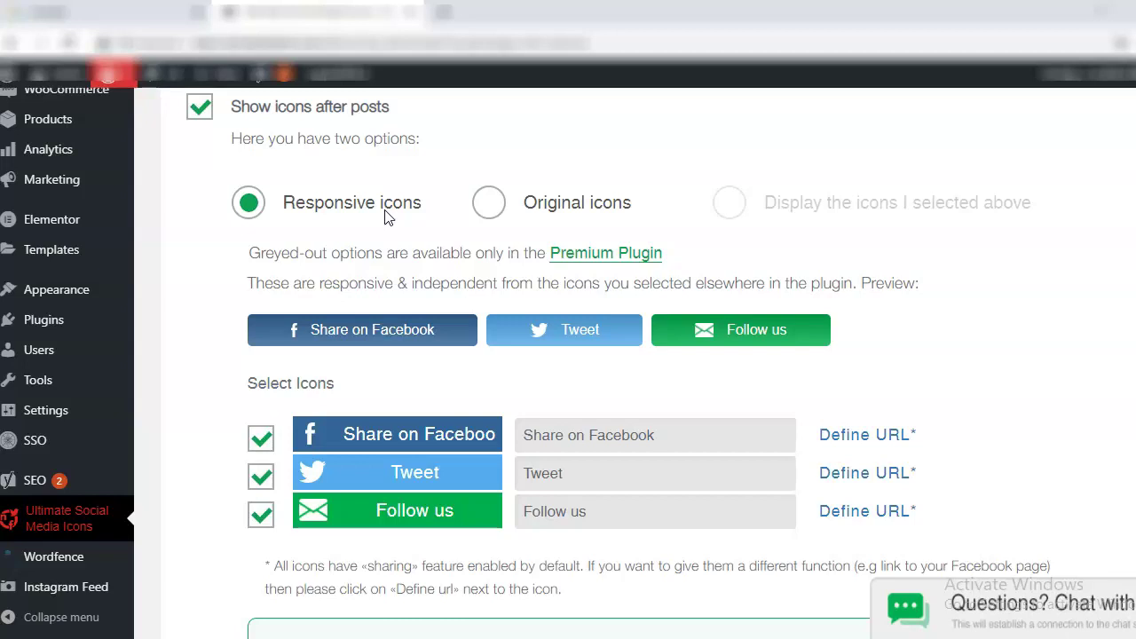
pyautogui.scroll(-7, 1095, 482)
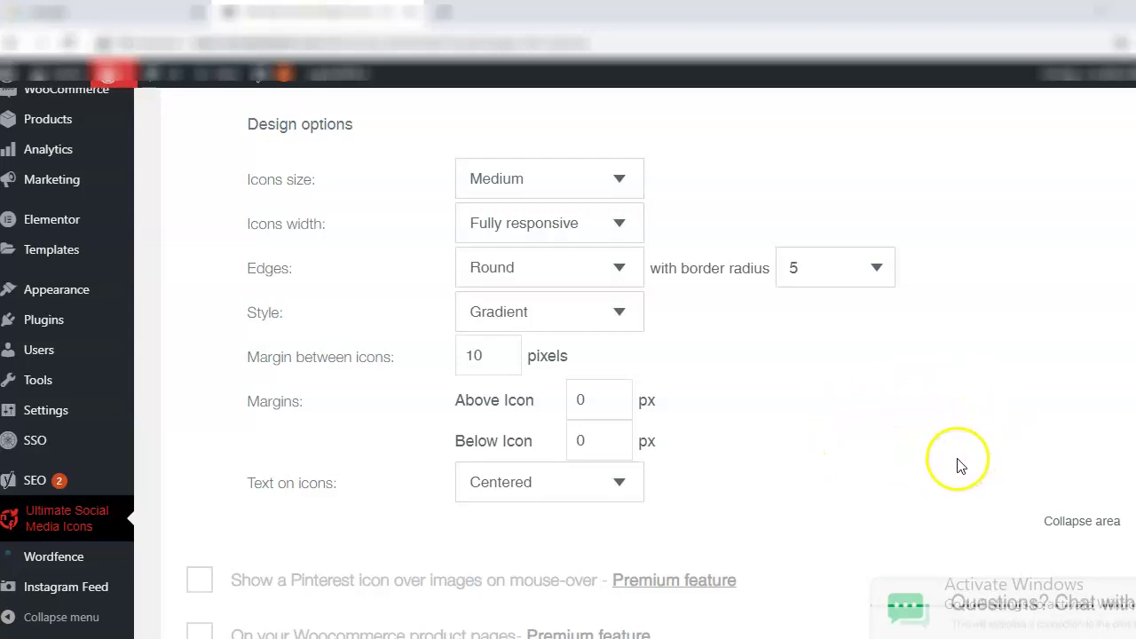
pyautogui.scroll(-4, 635, 364)
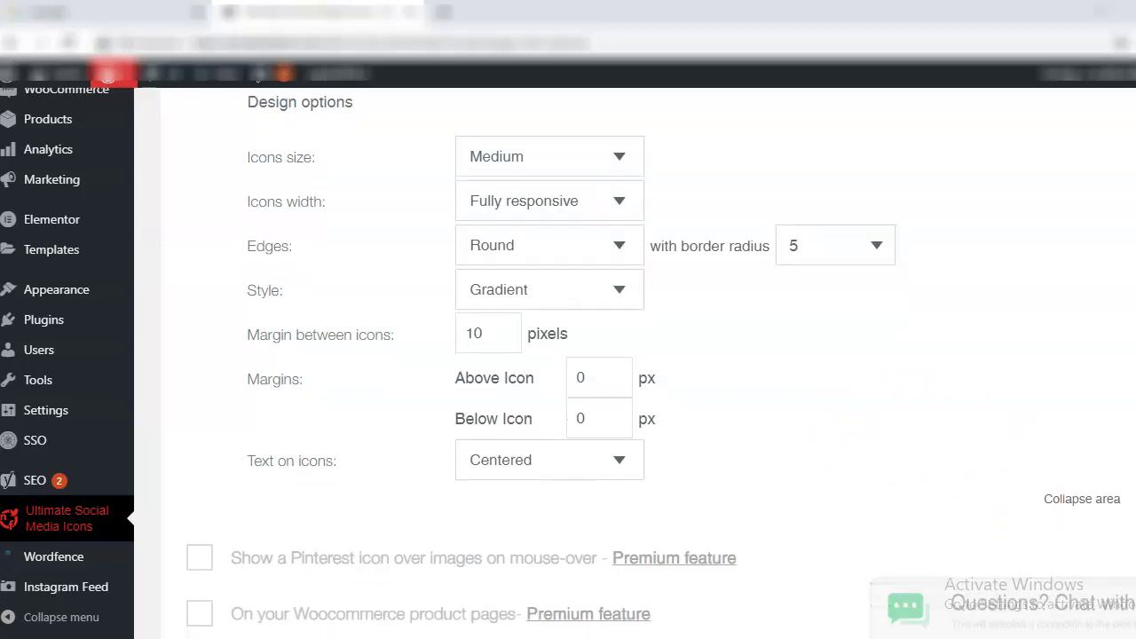
pyautogui.scroll(-1, 648, 364)
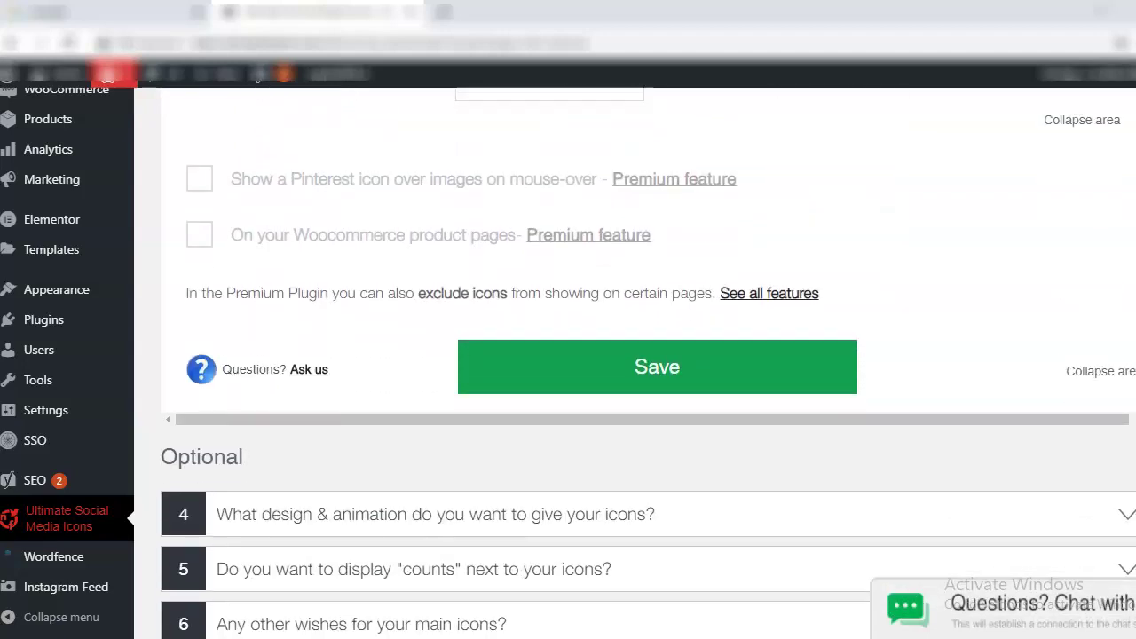
# - Return to the installed plugins list and look through the plugins between Social Media and Share Icons and Yoast SEO
pyautogui.scroll(-4, 1126, 527)
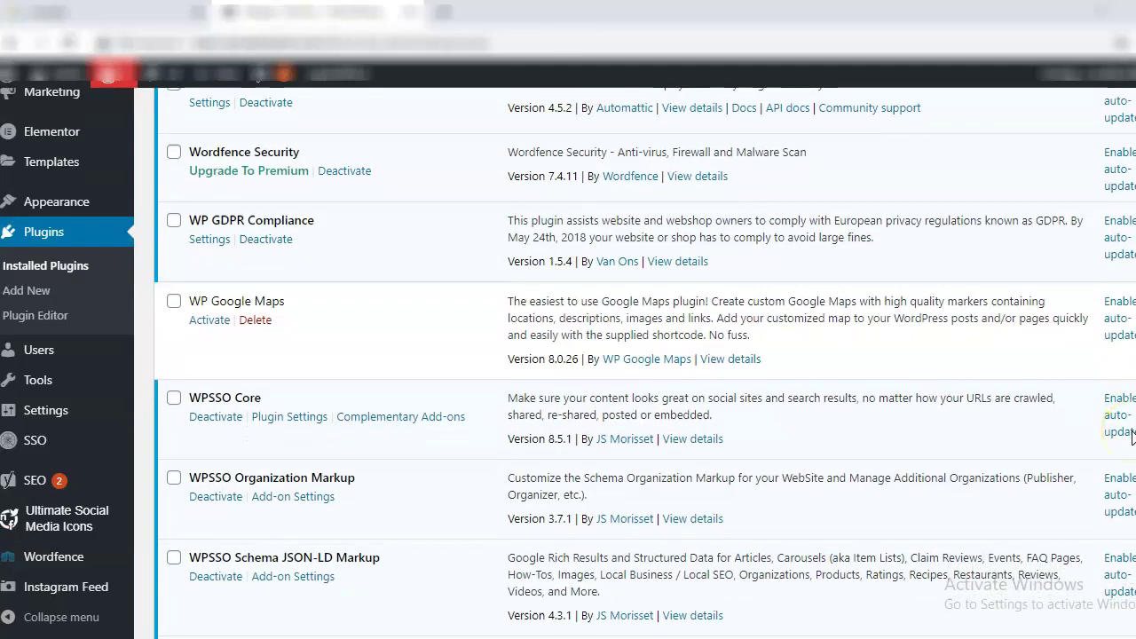
pyautogui.scroll(-1, 1132, 435)
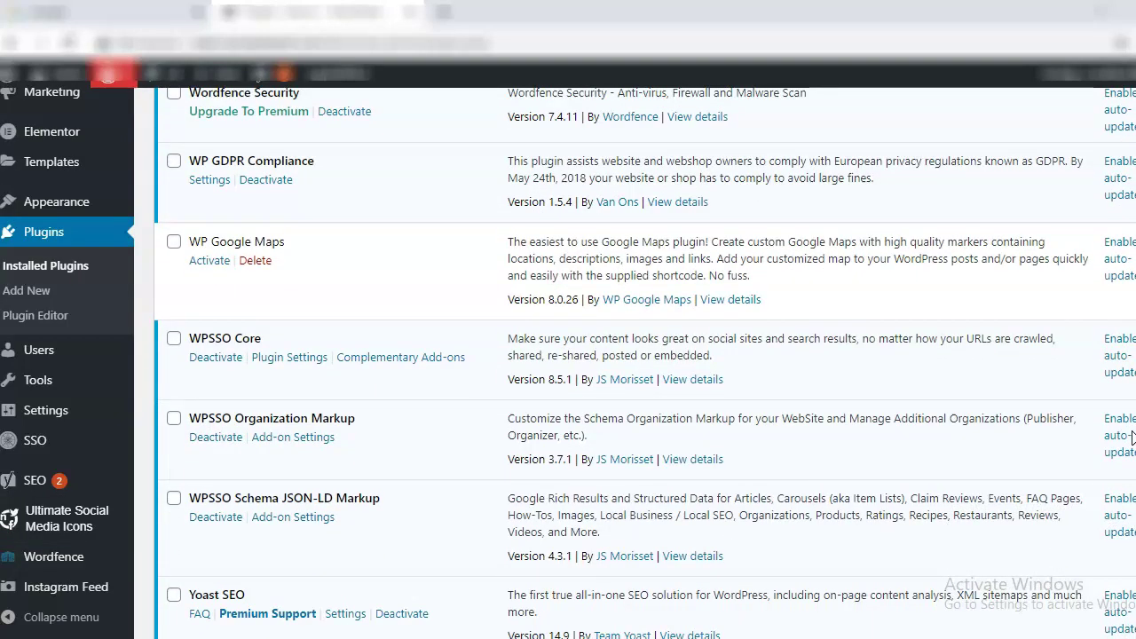
pyautogui.scroll(1, 1132, 434)
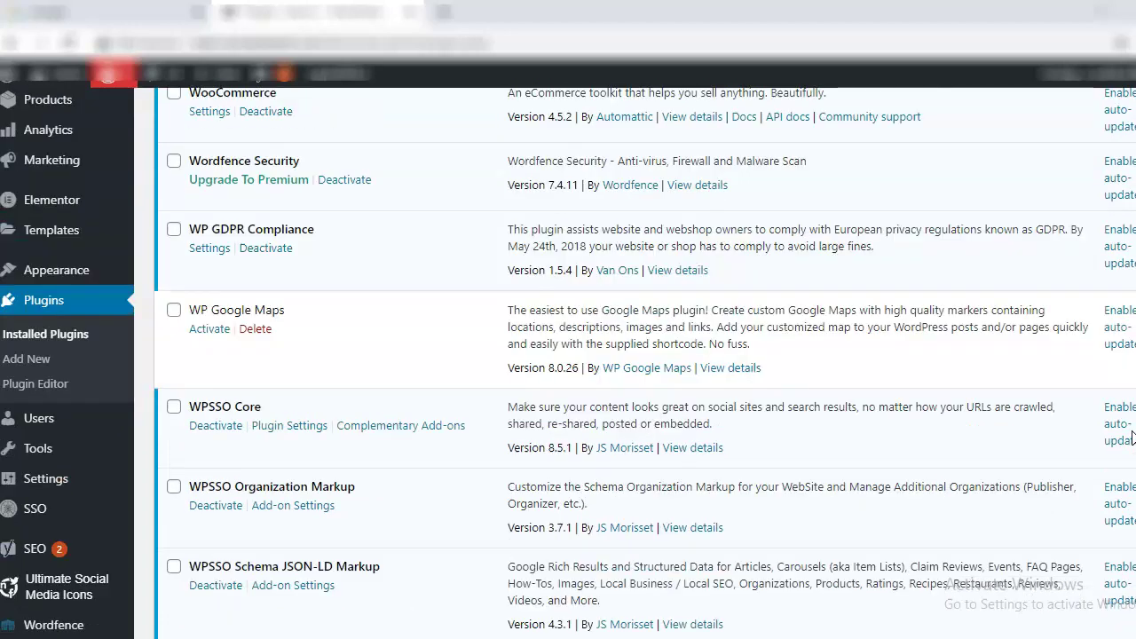
pyautogui.scroll(5, 1132, 435)
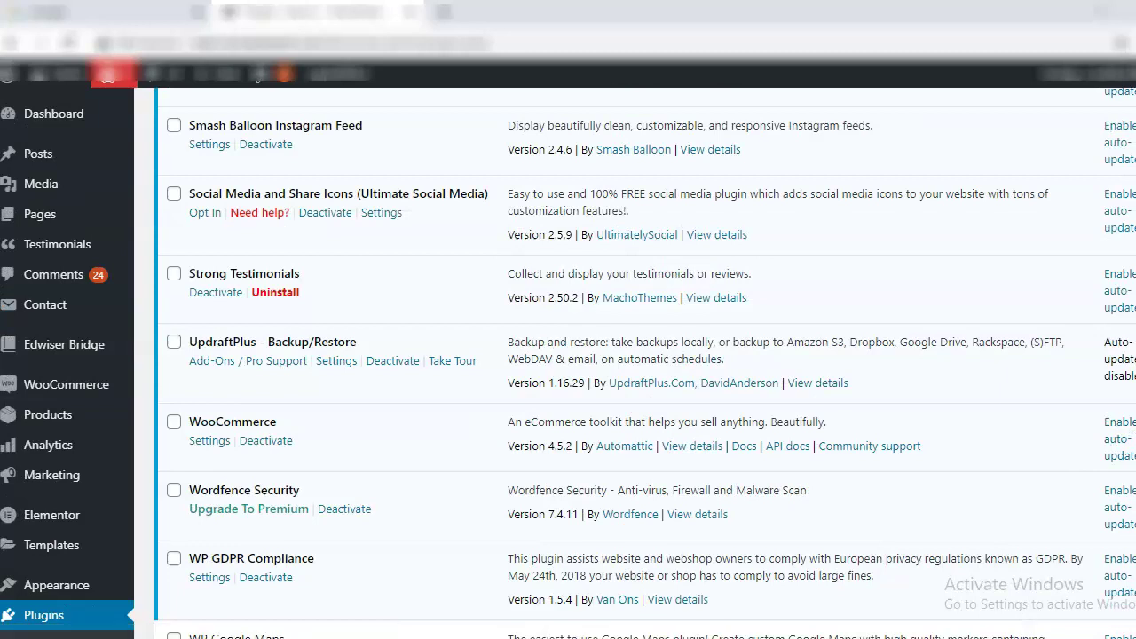